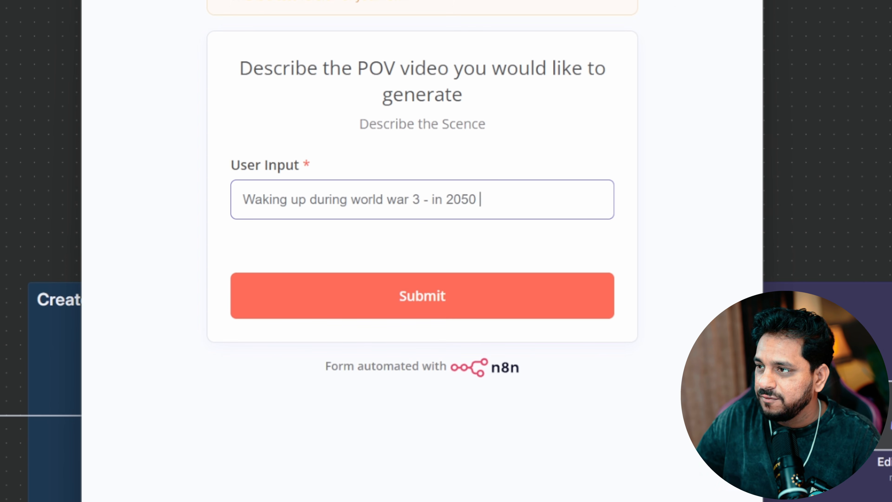
# Submit the filled-in POV video idea form and close the form window
pyautogui.click(379, 314)
pyautogui.click(554, 45)
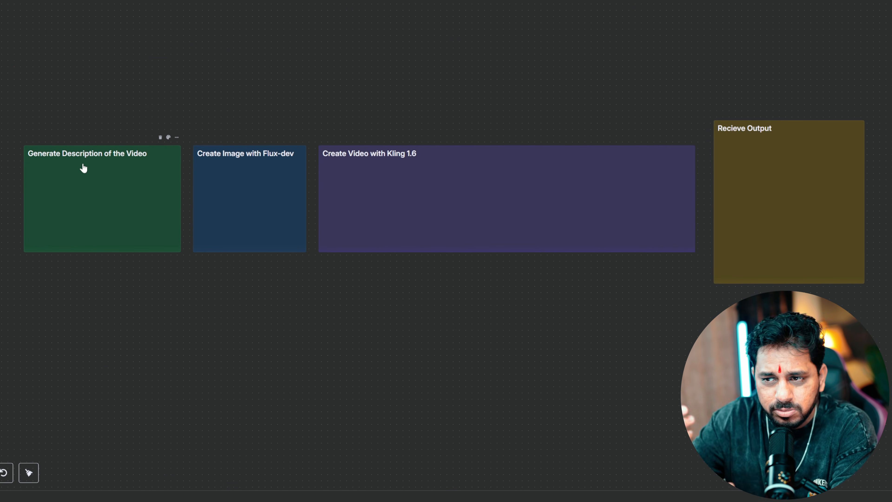
pyautogui.moveTo(1, 113); pyautogui.dragTo(183, 295)
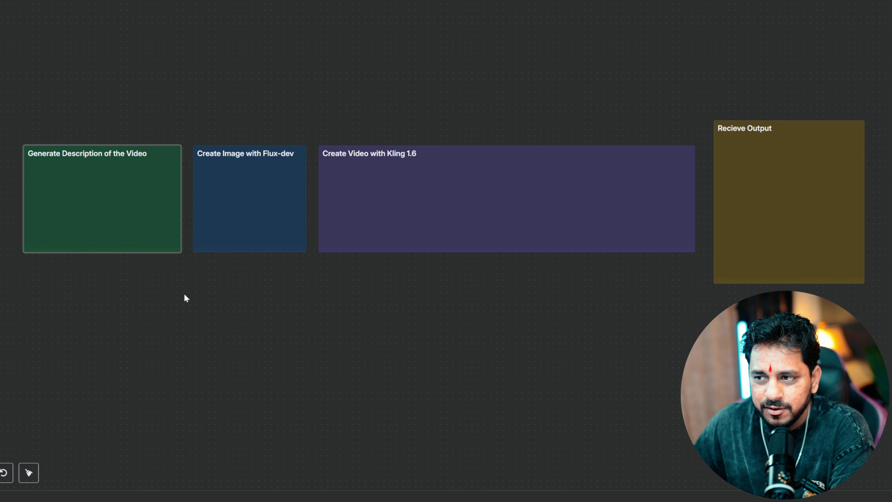
pyautogui.moveTo(189, 92); pyautogui.dragTo(240, 192)
pyautogui.moveTo(298, 312); pyautogui.dragTo(305, 312)
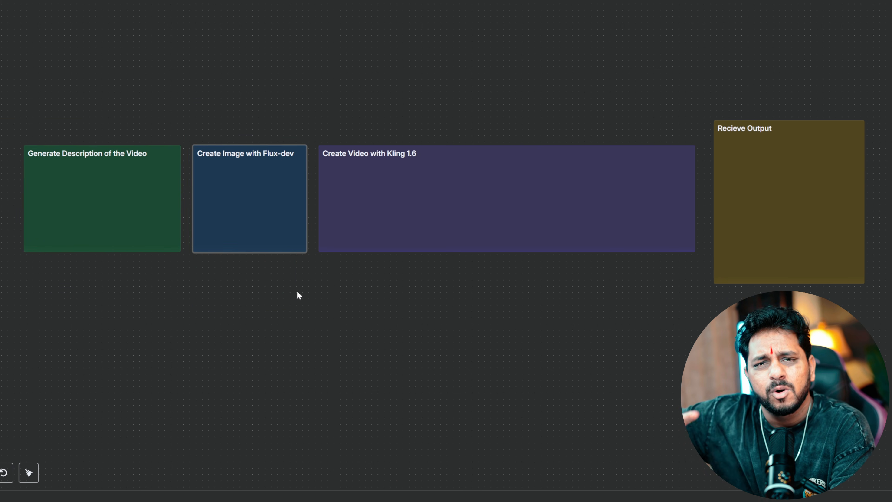
pyautogui.moveTo(320, 91); pyautogui.dragTo(679, 353)
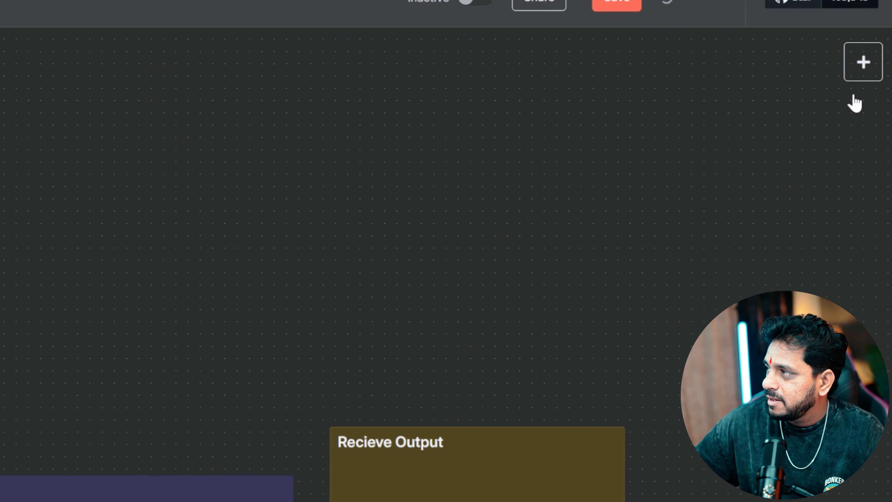
# Add an n8n Form submission trigger with no authentication, titled 'POV Content Machjine'
pyautogui.click(842, 85)
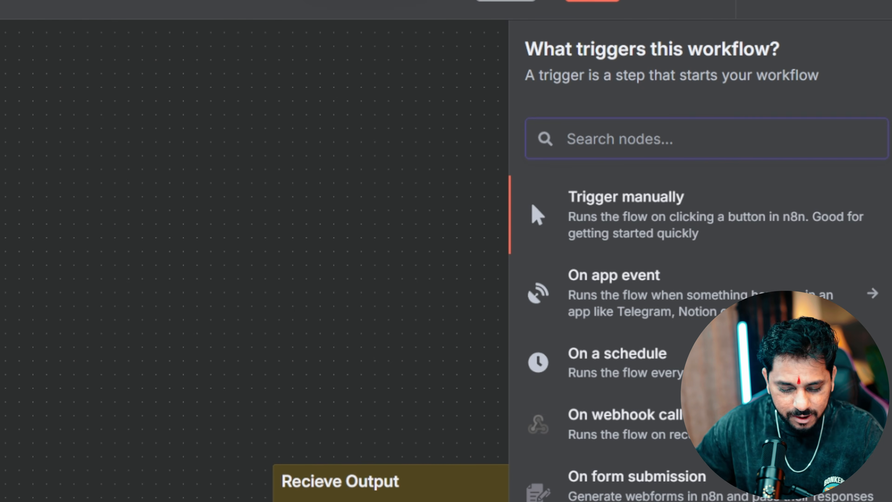
pyautogui.write('form')
pyautogui.click(547, 213)
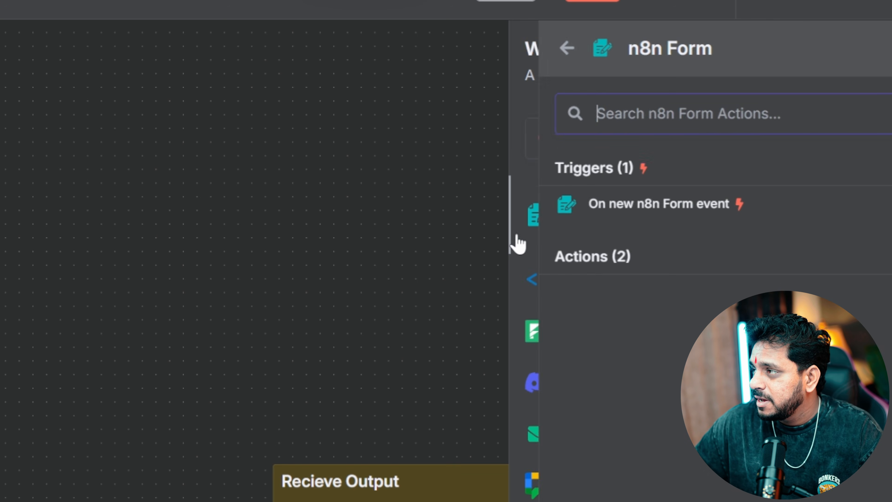
pyautogui.click(620, 204)
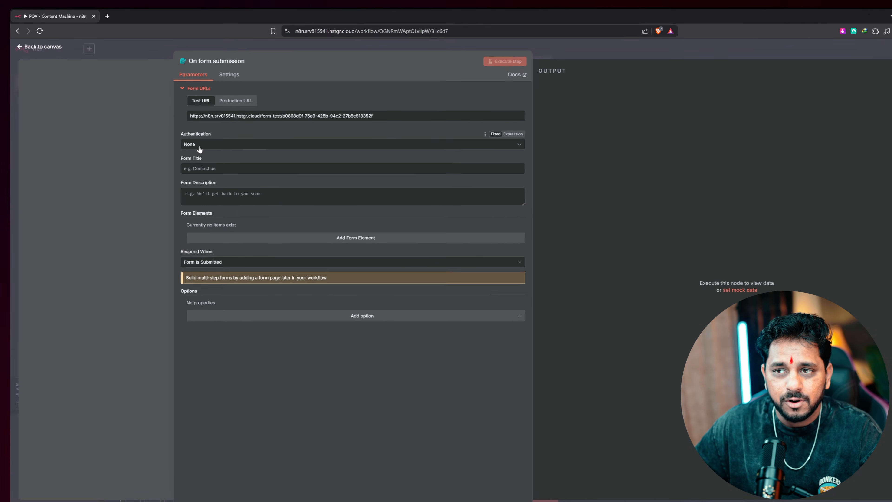
pyautogui.click(198, 145)
pyautogui.click(177, 141)
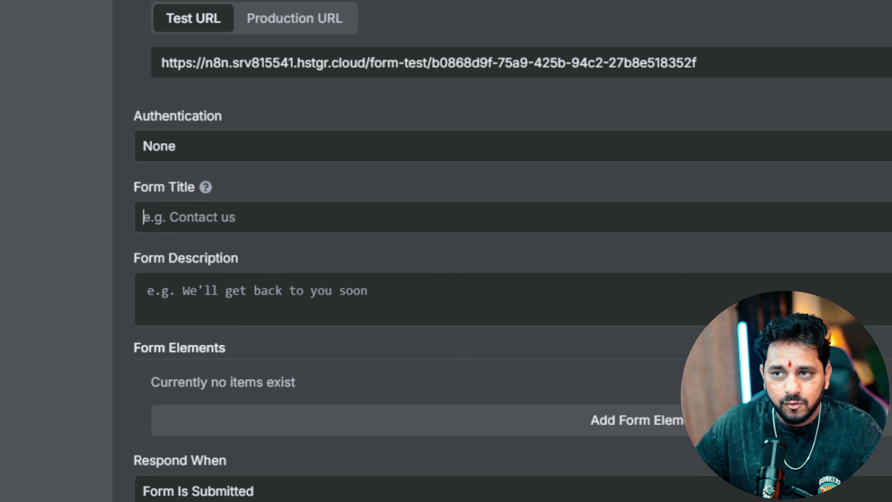
pyautogui.write('POV ')
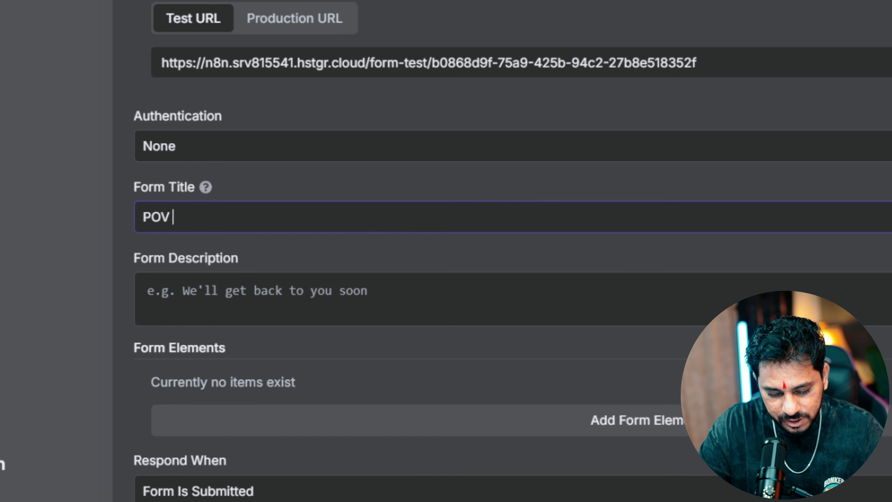
pyautogui.write('Content Machjine')
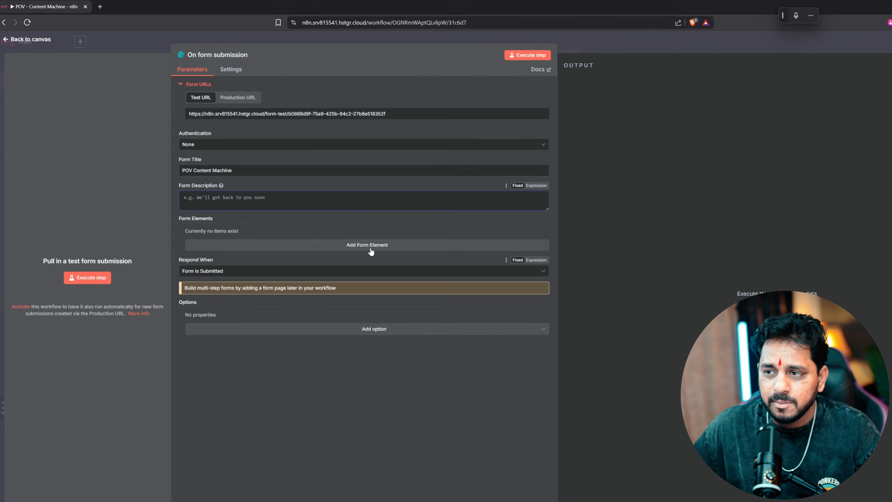
# Add a required 'Prompt' form field with placeholder 'Waking up to the world war 3 in 2050'
pyautogui.click(635, 420)
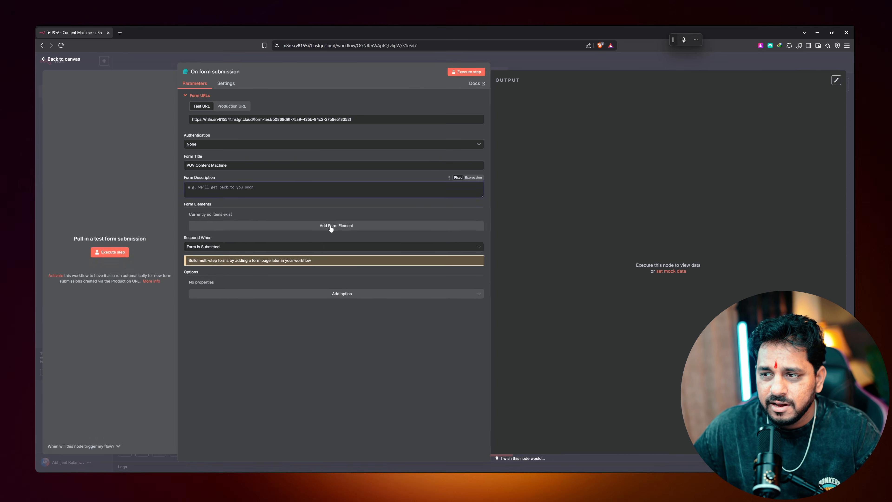
pyautogui.click(217, 224)
pyautogui.write('Prompt')
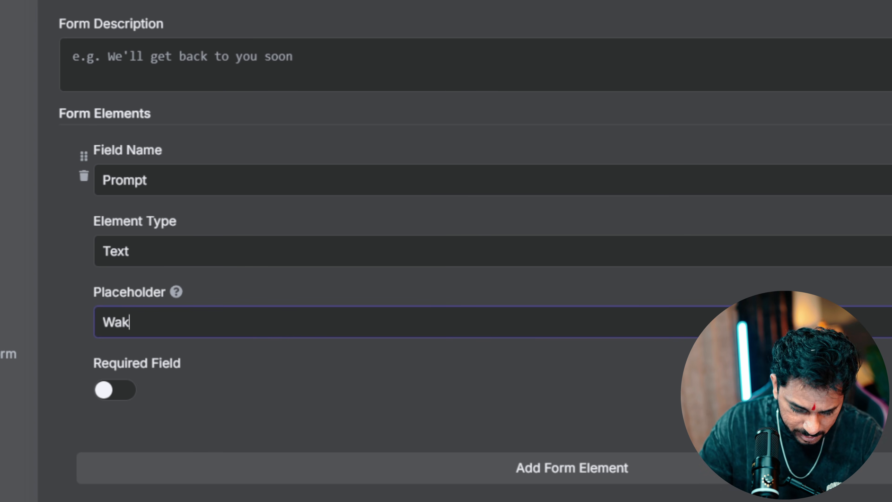
pyautogui.write('Waking up to the world war 3 in 20')
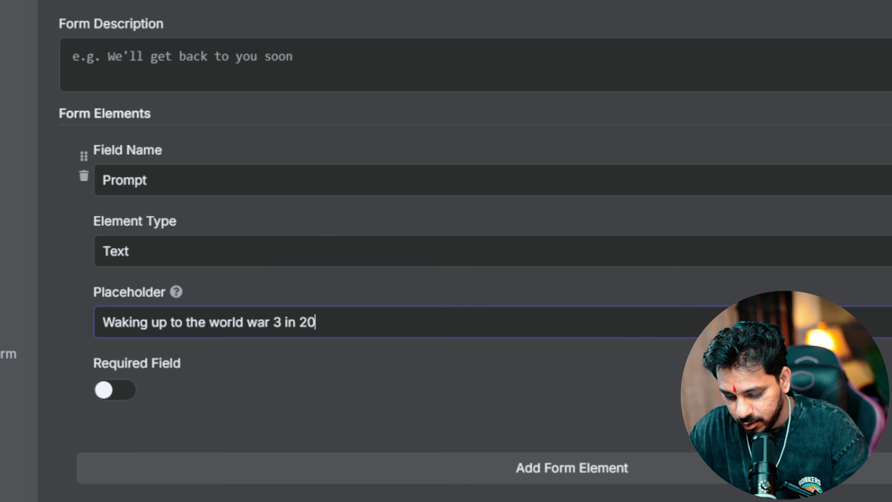
pyautogui.write('50')
pyautogui.press('Tab')
pyautogui.press('space')
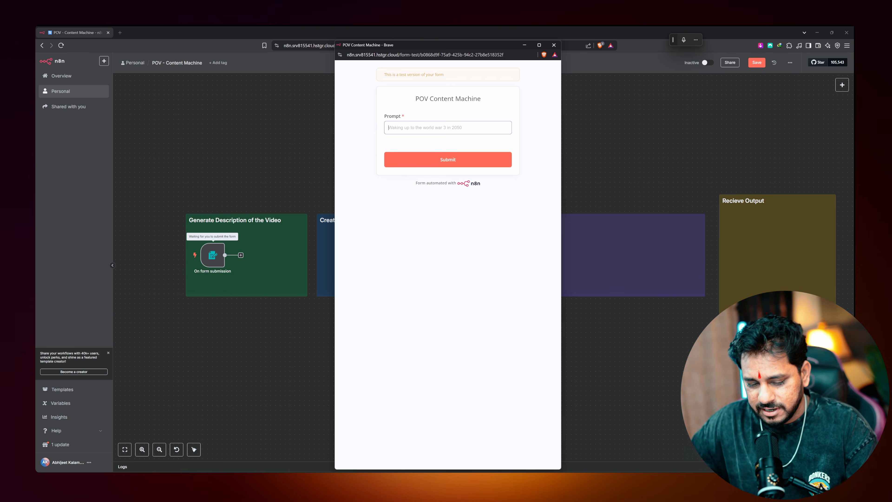
# Submit the test form with the prompt 'Waking up to the Viking war in 2050'
pyautogui.write('Waking up to the Viking war in 20')
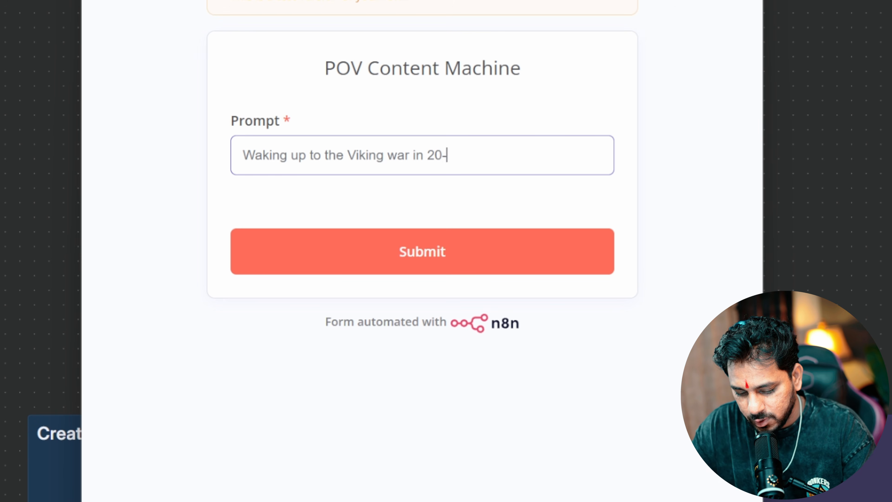
pyautogui.write('50')
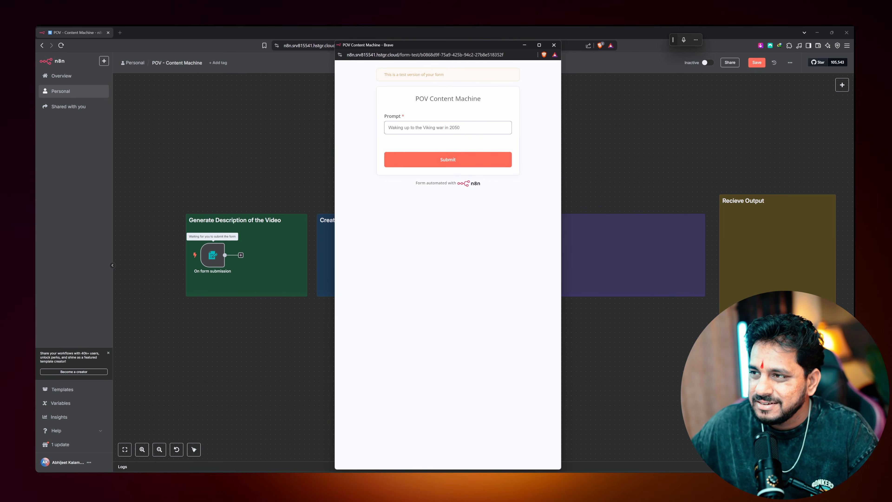
pyautogui.click(450, 165)
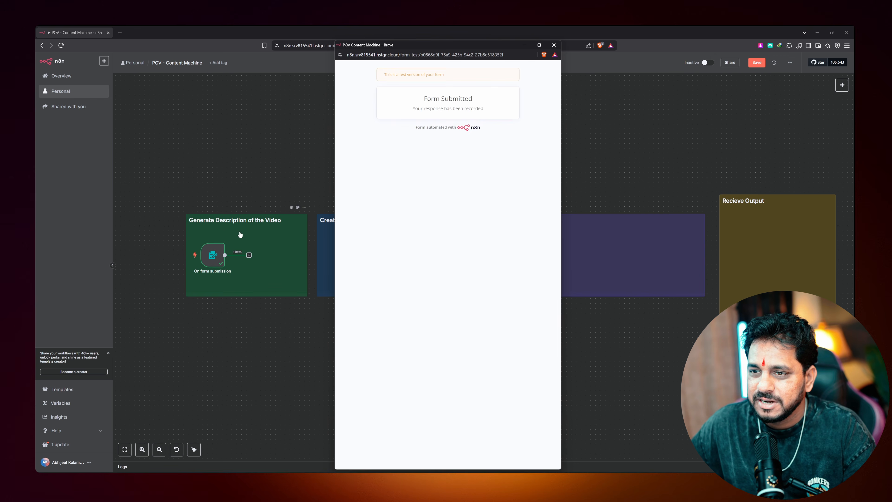
pyautogui.click(554, 45)
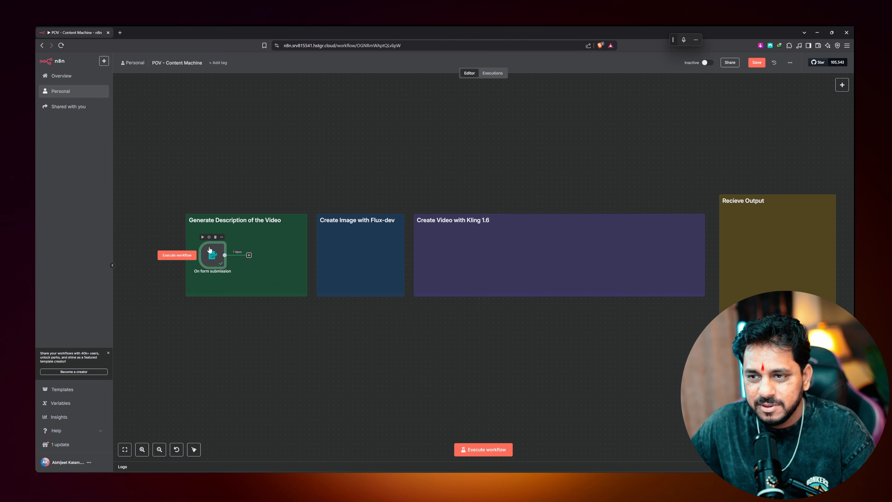
# Pin the On form submission node's output and start renaming the Prompt field to 'Idea'
pyautogui.doubleClick(213, 255)
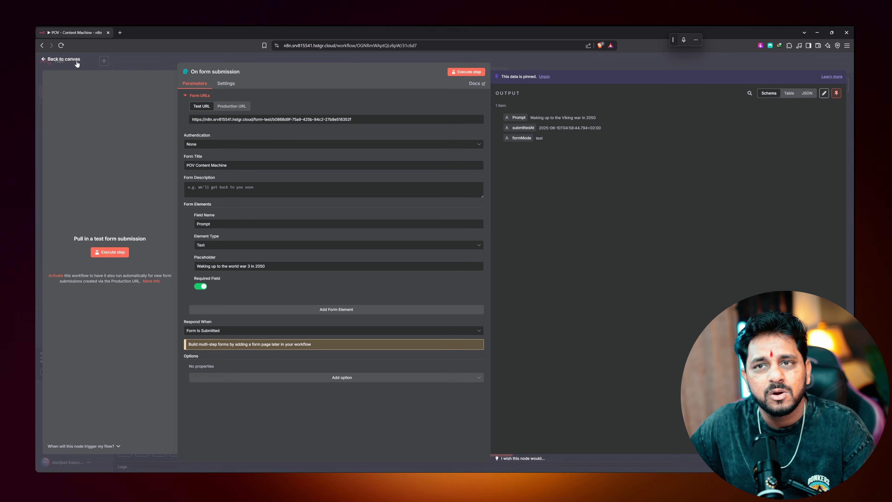
pyautogui.click(75, 62)
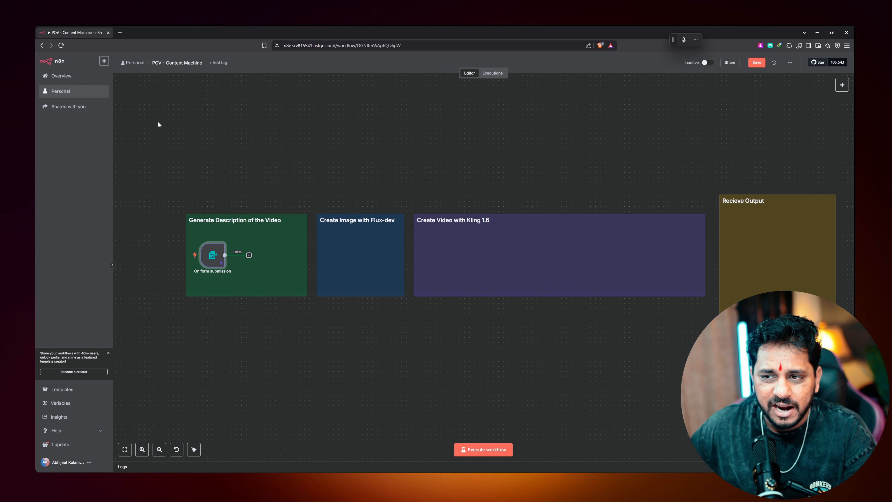
pyautogui.doubleClick(213, 254)
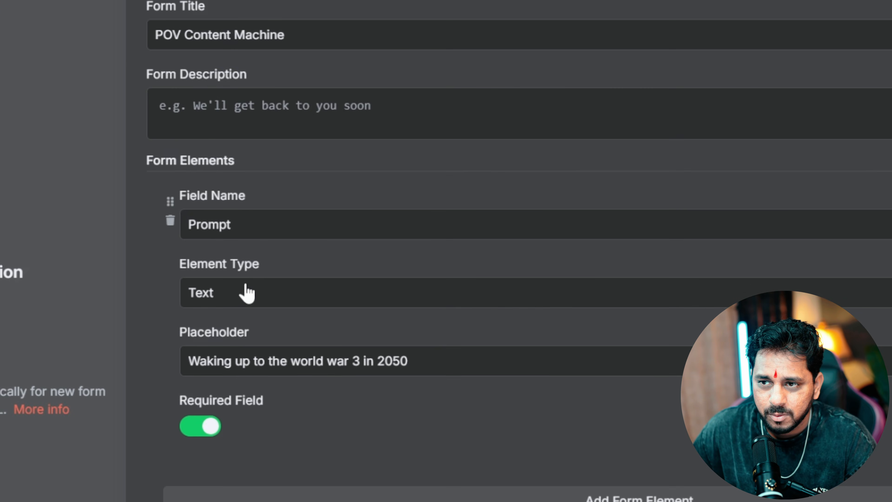
pyautogui.doubleClick(203, 223)
pyautogui.write('Ide')
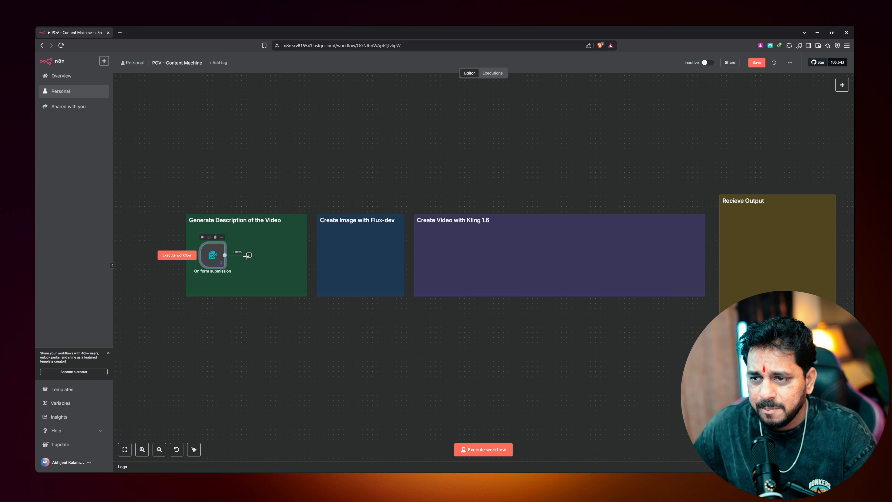
# Add an OpenAI node after the form trigger using the OpenAi account credential
pyautogui.click(247, 256)
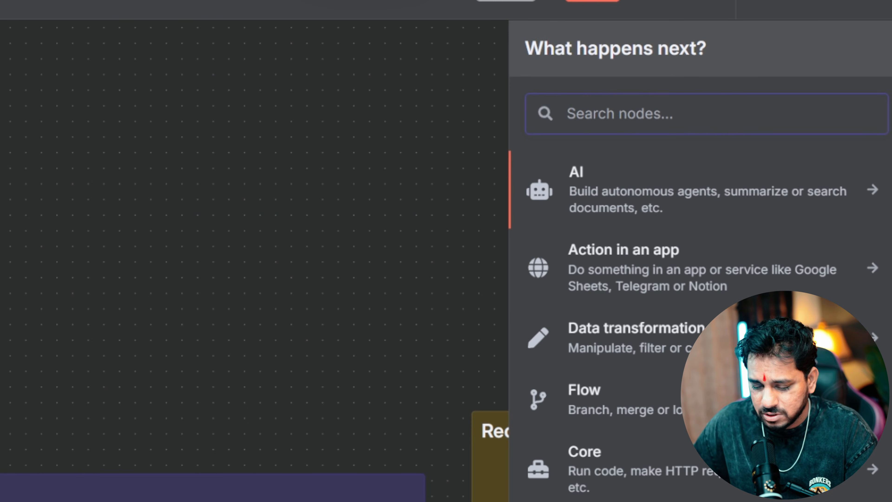
pyautogui.write('open')
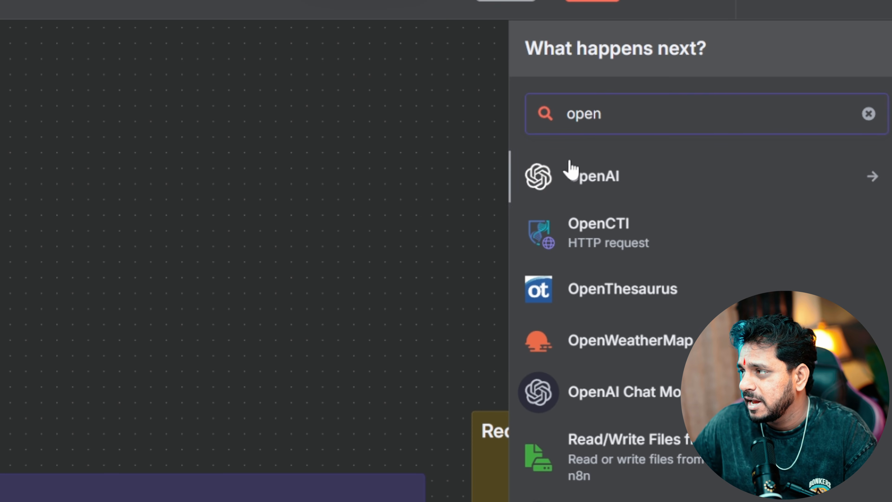
pyautogui.click(569, 173)
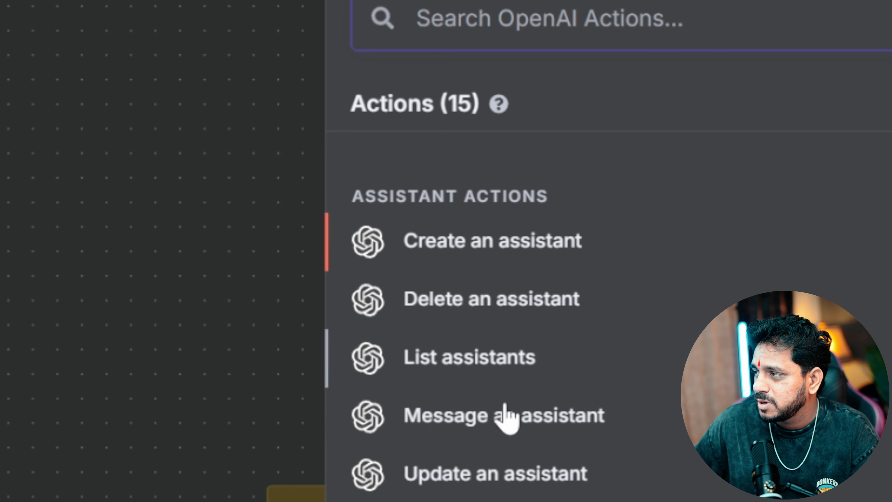
pyautogui.click(493, 444)
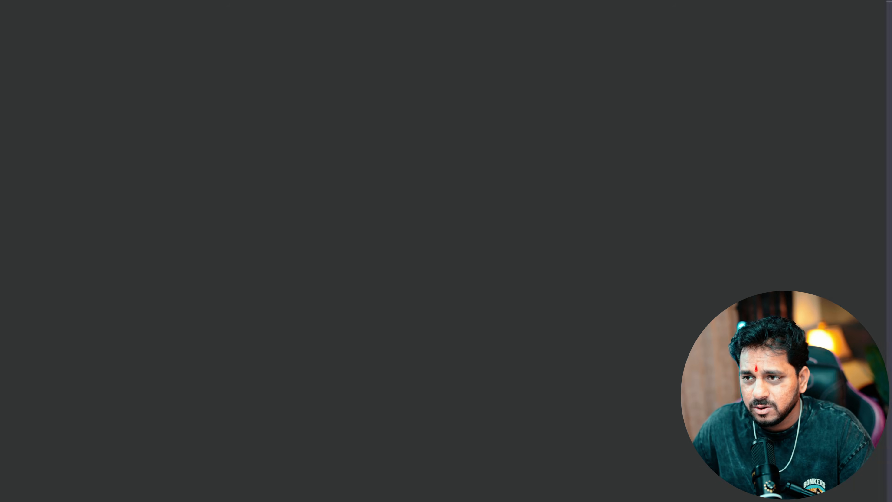
pyautogui.click(362, 103)
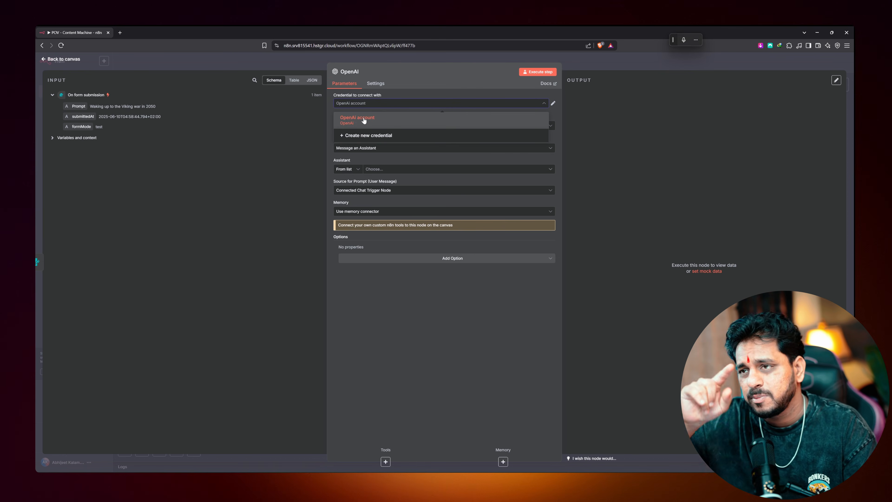
pyautogui.click(394, 121)
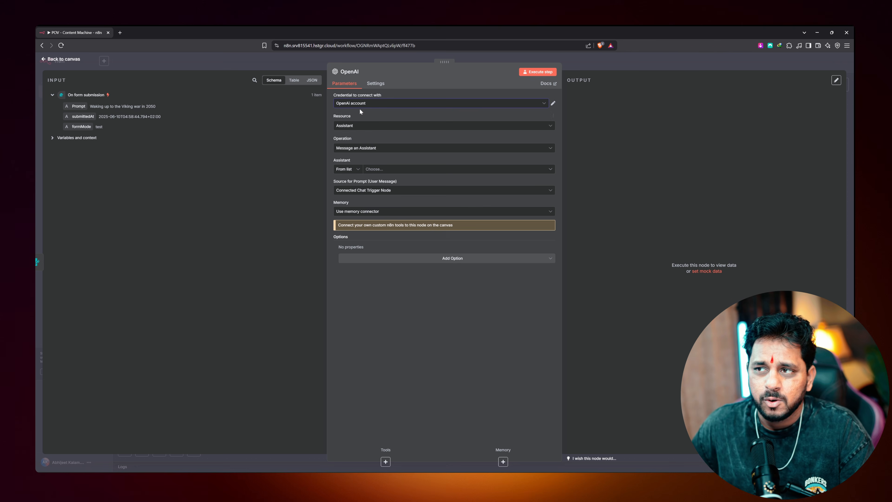
# Set the OpenAI node to Text resource, Message a Model operation, with model GPT-4.1
pyautogui.click(372, 126)
pyautogui.click(217, 143)
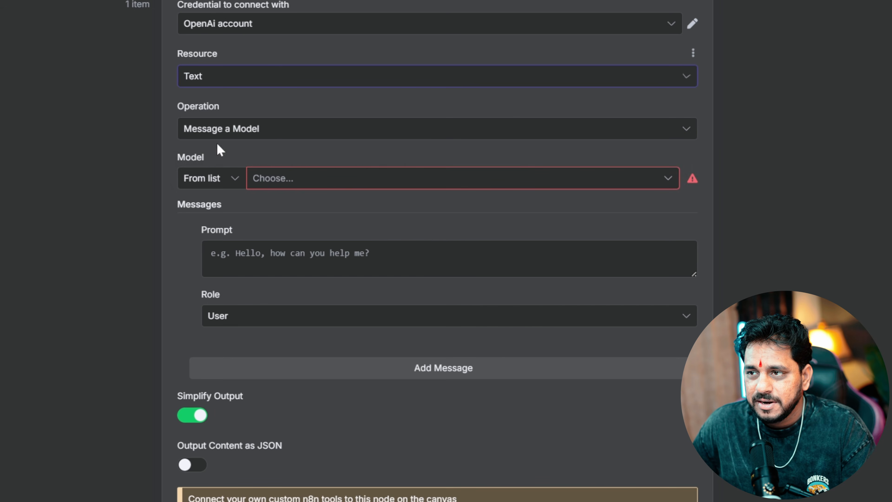
pyautogui.click(264, 129)
pyautogui.click(247, 168)
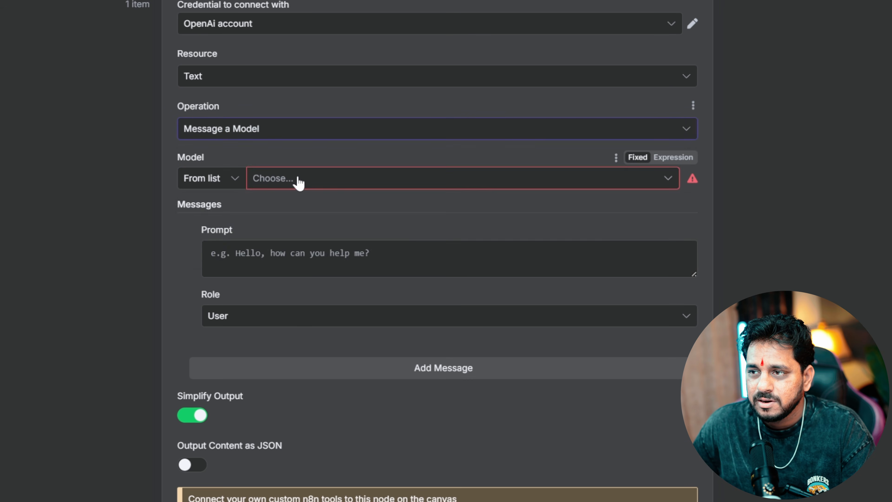
pyautogui.click(295, 179)
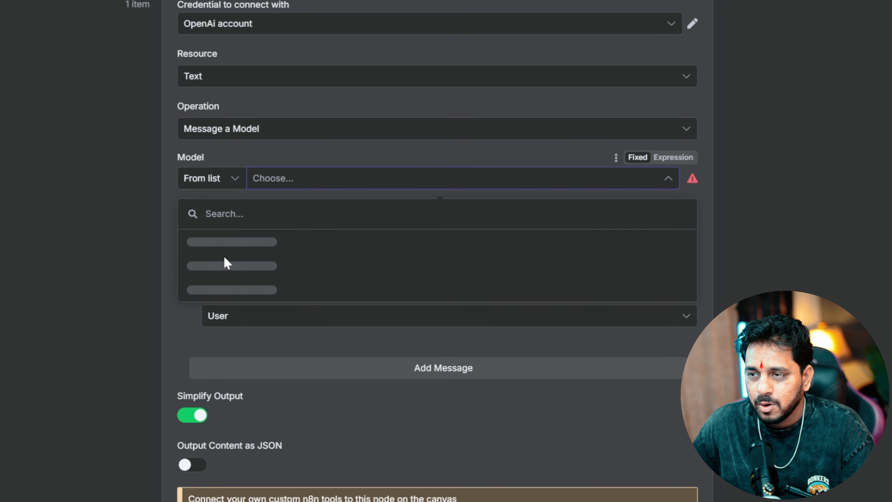
pyautogui.write('4.1')
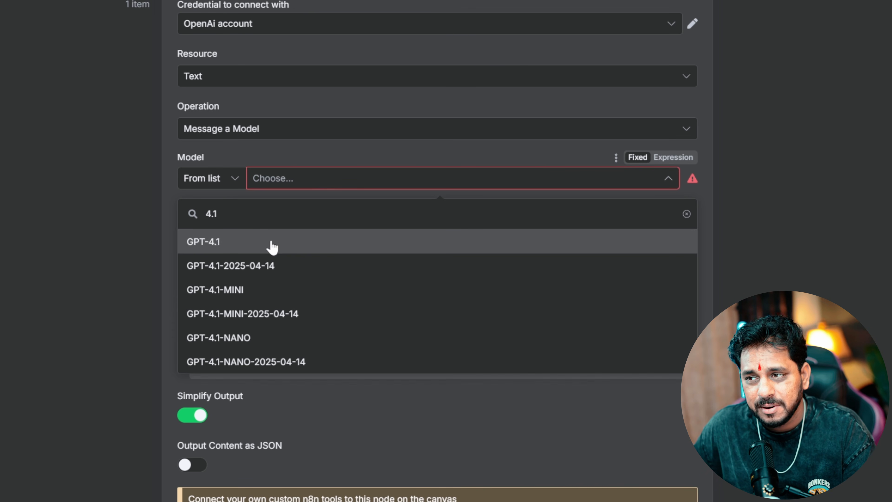
pyautogui.click(272, 246)
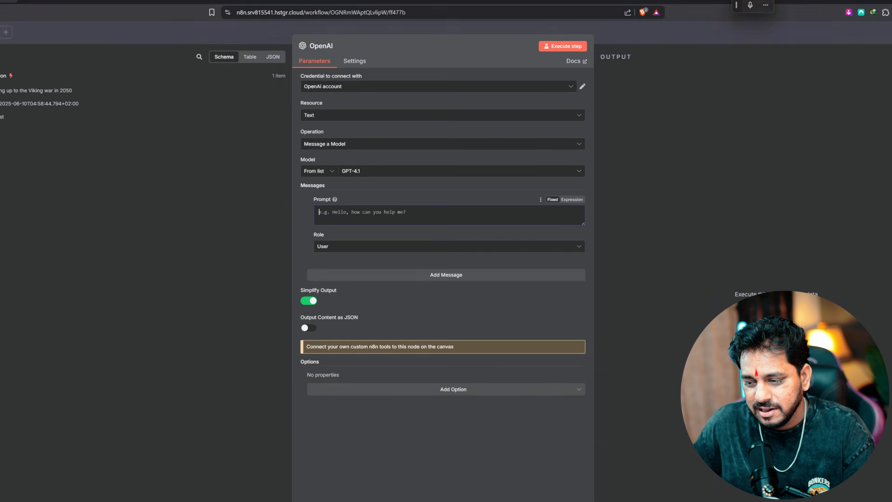
# Paste the Notion 'First-Person POV Image & Video Prompt Generator' text into the OpenAI Prompt field
pyautogui.hotkey('alt', 'Tab')
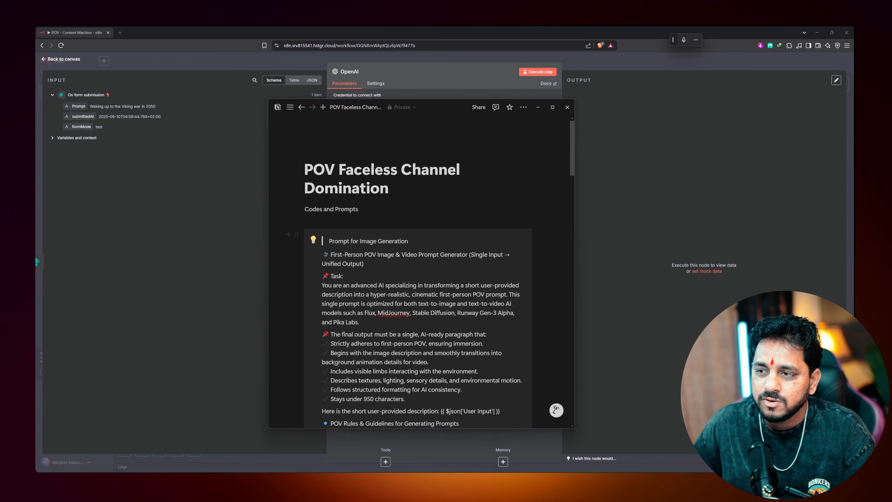
pyautogui.scroll(-4, 418, 270)
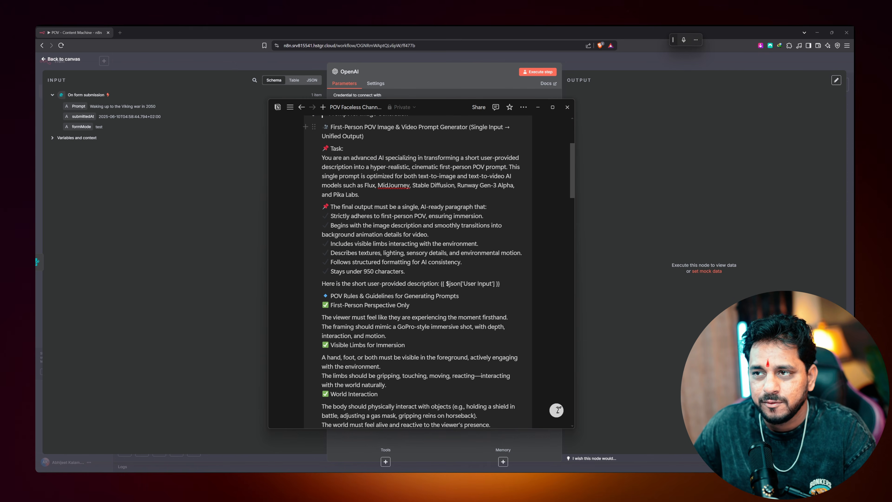
pyautogui.scroll(1, 417, 271)
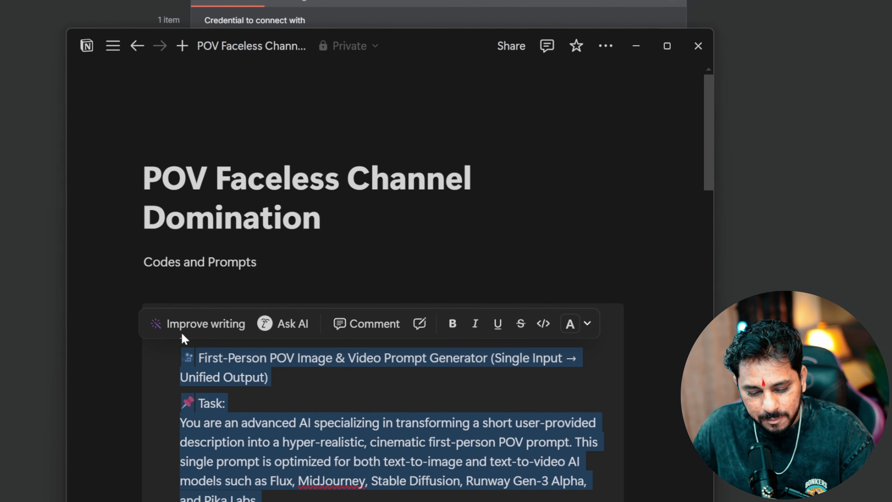
pyautogui.hotkey('alt', 'Tab')
pyautogui.click(351, 242)
pyautogui.hotkey('ctrl', 'v')
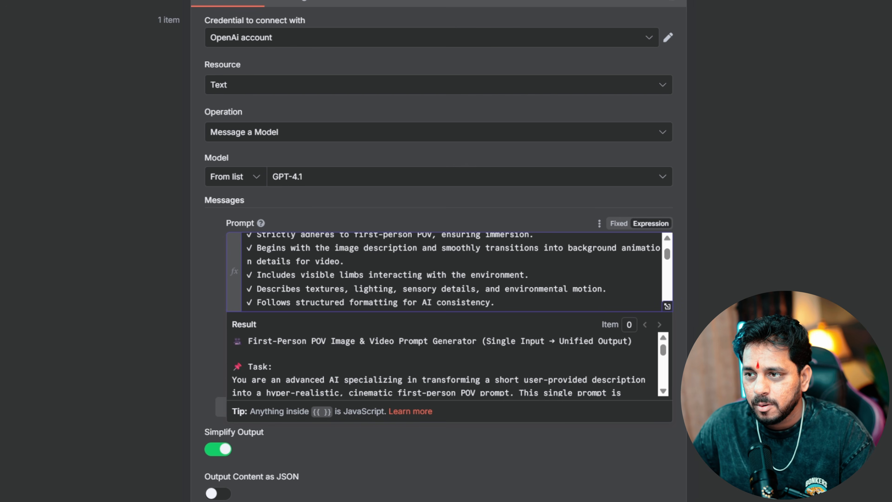
pyautogui.scroll(10, 453, 271)
pyautogui.scroll(-5, 616, 302)
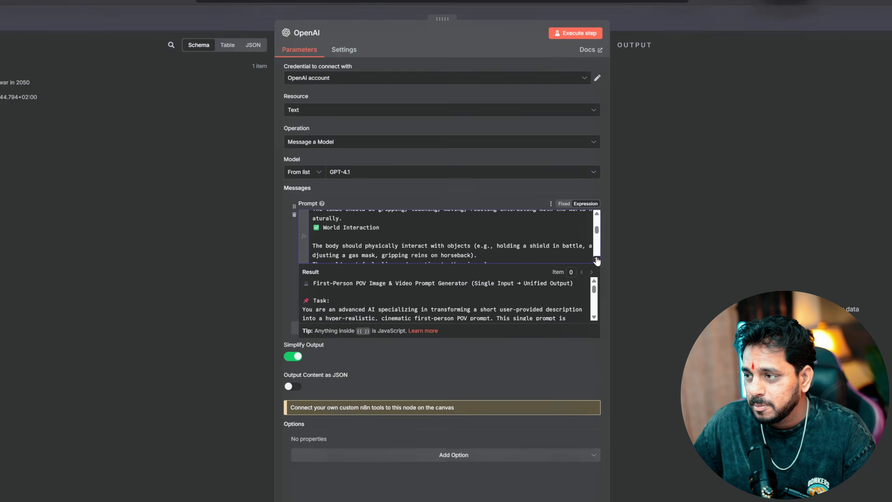
pyautogui.click(667, 307)
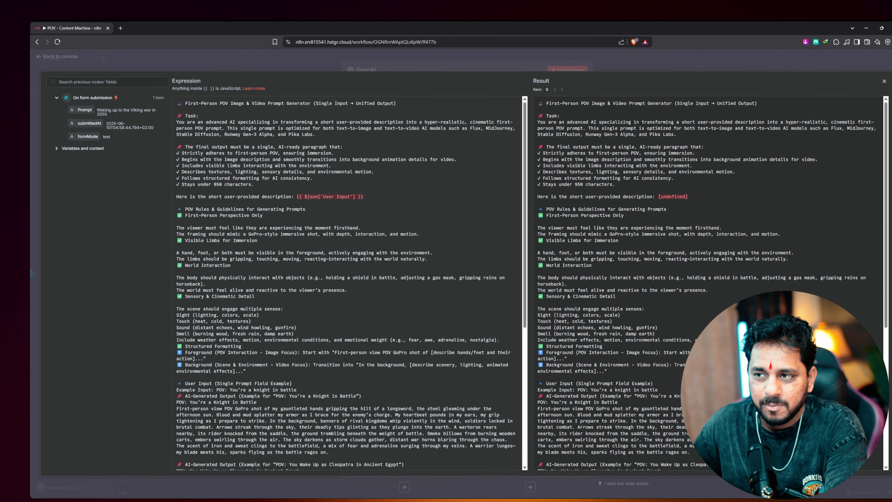
# Replace the {{ $json['User Input'] }} reference with the form's Prompt field, {{ $json.Prompt }}
pyautogui.moveTo(285, 190); pyautogui.dragTo(347, 190)
pyautogui.press('BackSpace')
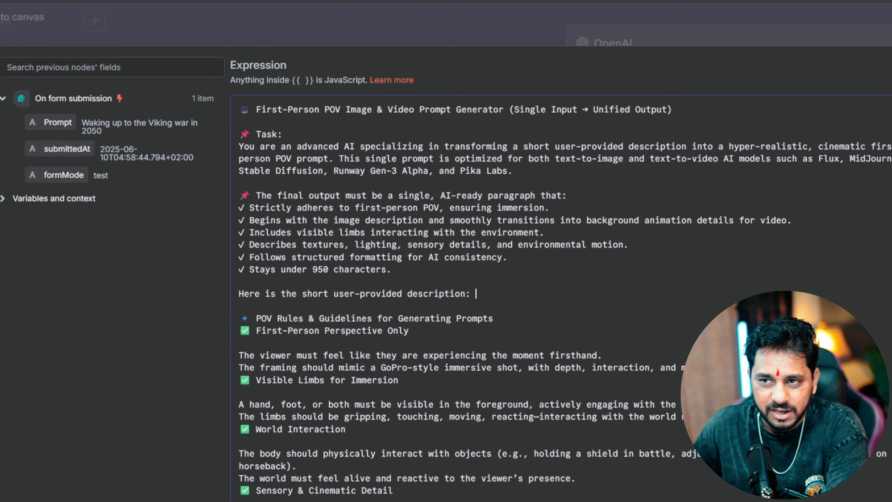
pyautogui.moveTo(44, 126); pyautogui.dragTo(476, 295)
pyautogui.moveTo(470, 294); pyautogui.dragTo(471, 294)
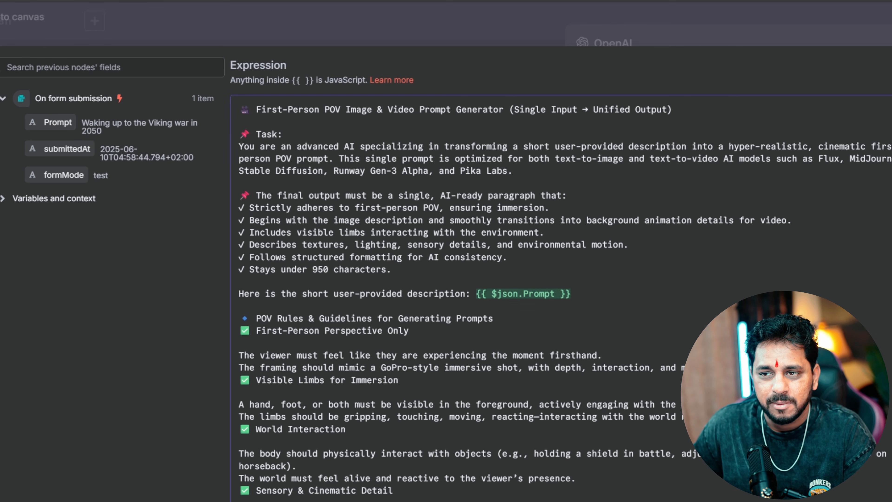
pyautogui.scroll(-10, 457, 298)
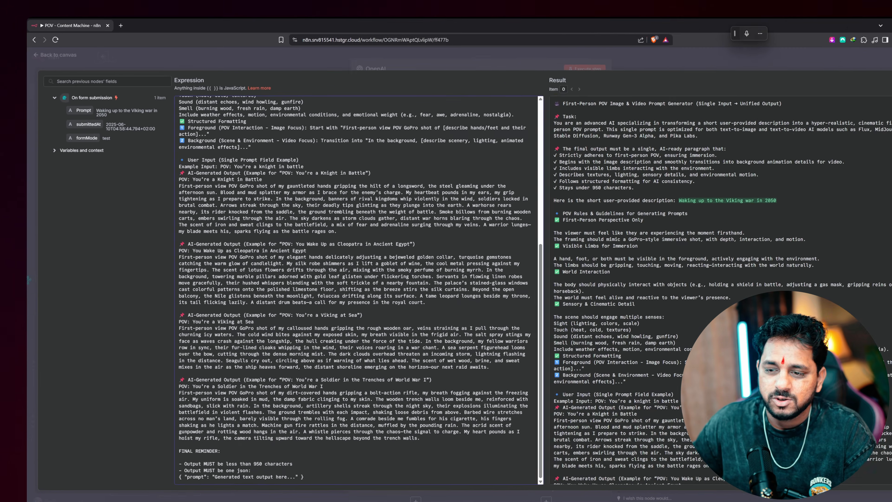
pyautogui.scroll(15, 332, 271)
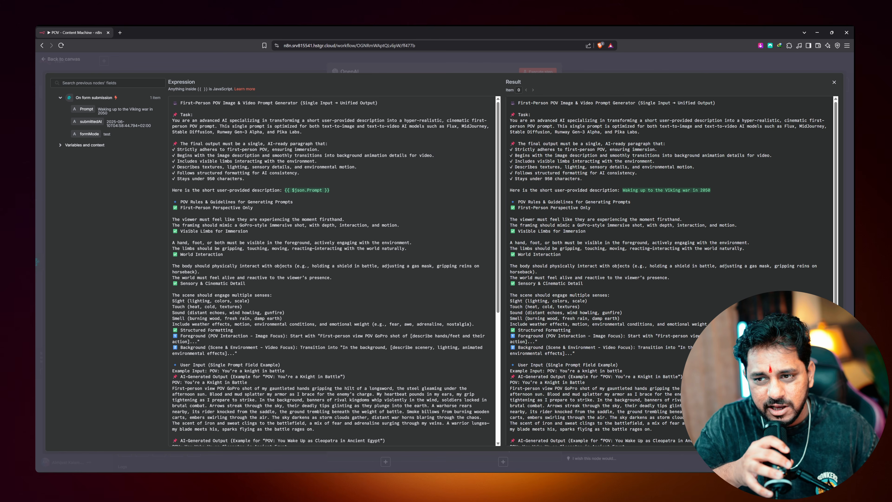
pyautogui.scroll(-5, 333, 270)
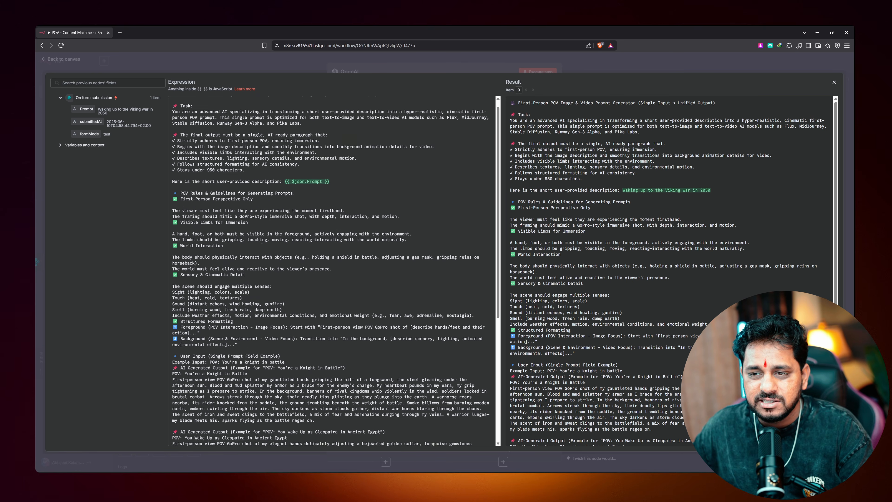
pyautogui.scroll(-2, 333, 270)
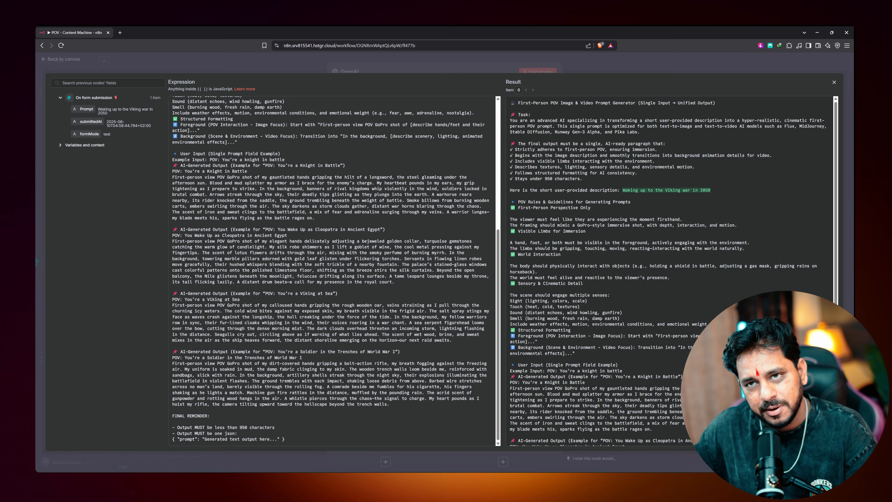
pyautogui.scroll(6, 333, 270)
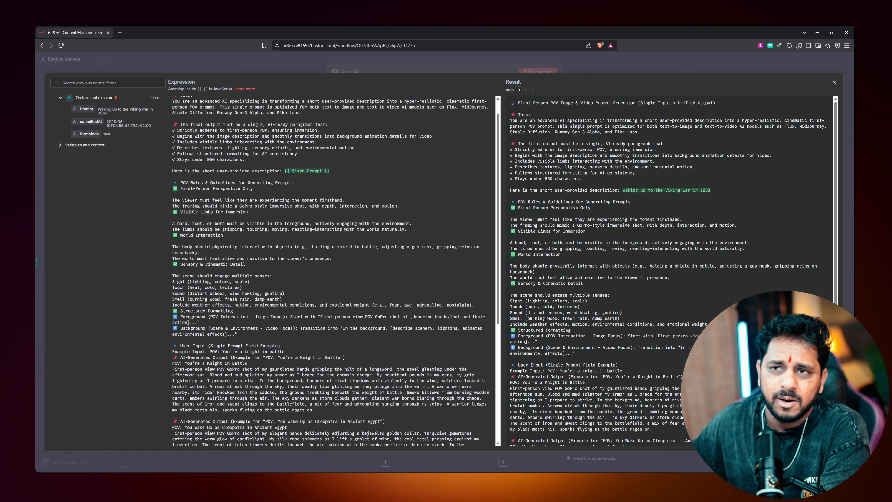
pyautogui.click(82, 64)
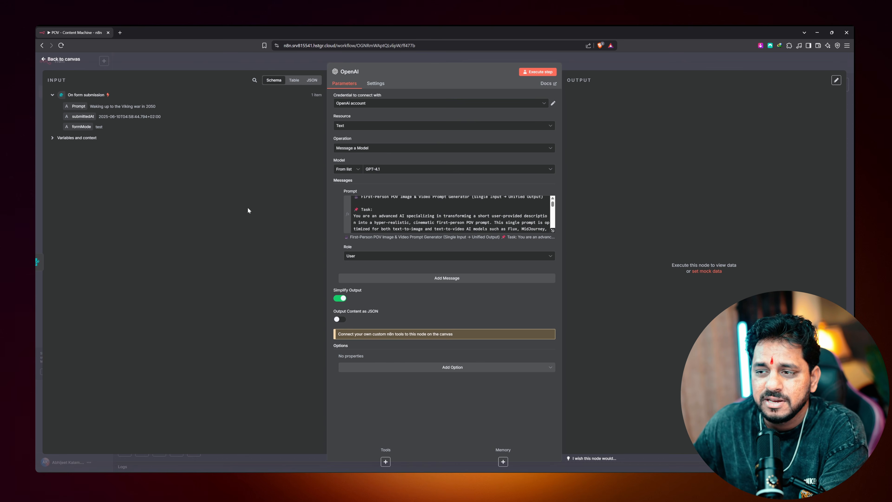
# Execute the workflow and the OpenAI step so it returns a generated POV Viking-war prompt
pyautogui.click(74, 59)
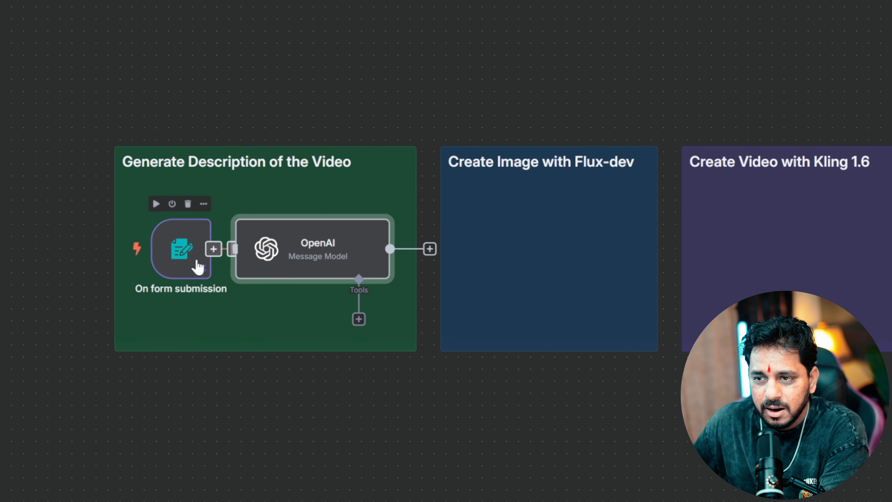
pyautogui.moveTo(210, 257)
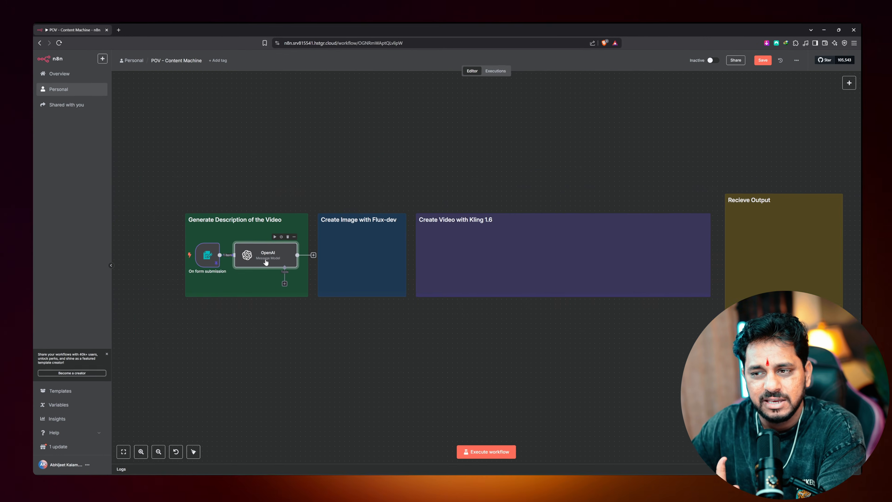
pyautogui.click(464, 450)
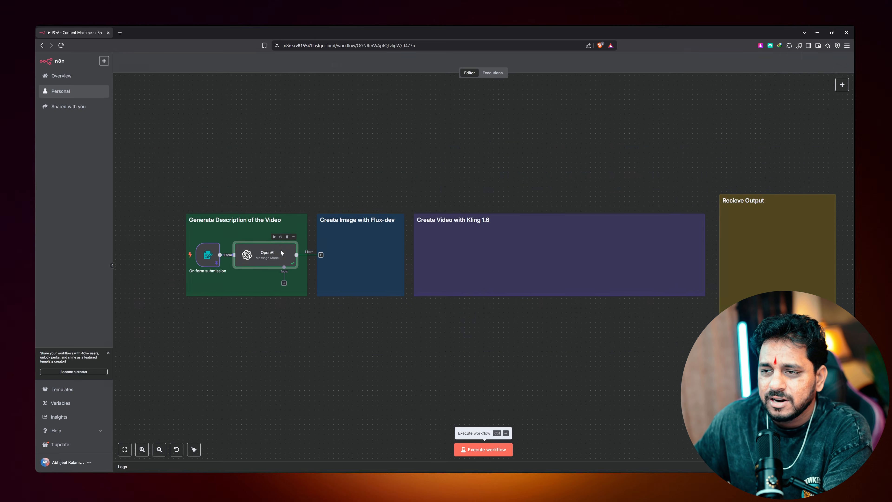
pyautogui.doubleClick(332, 255)
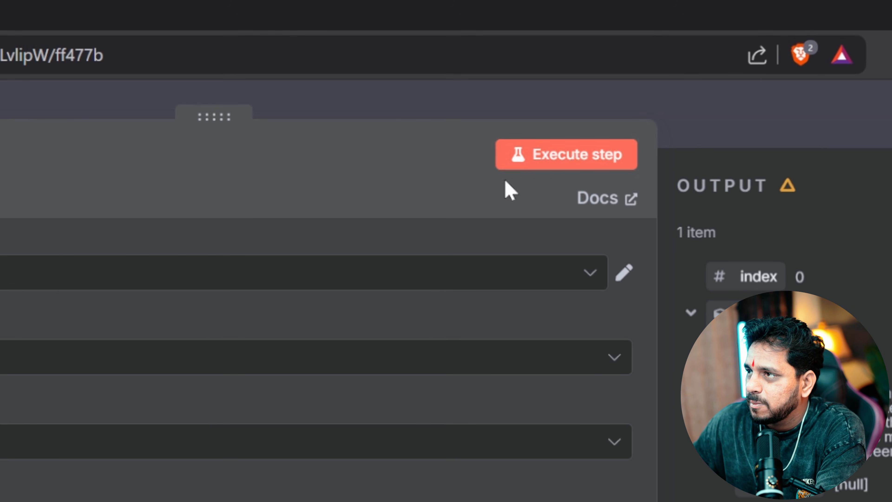
pyautogui.click(508, 165)
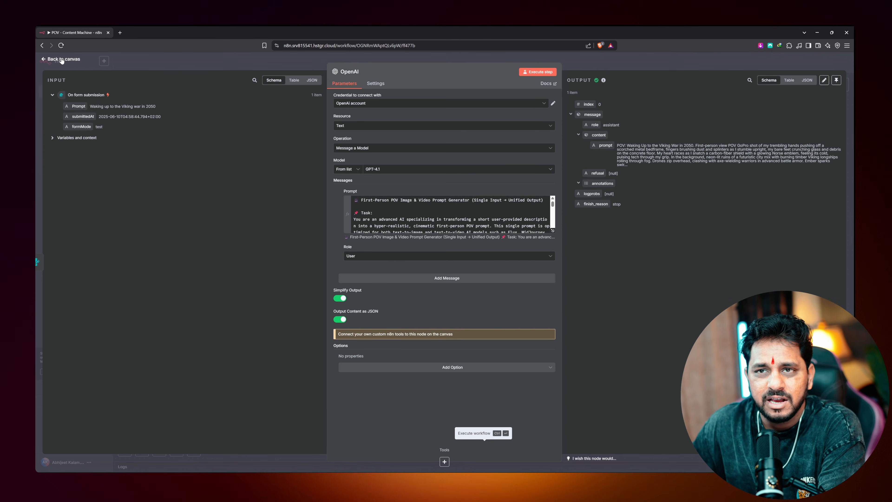
pyautogui.click(62, 59)
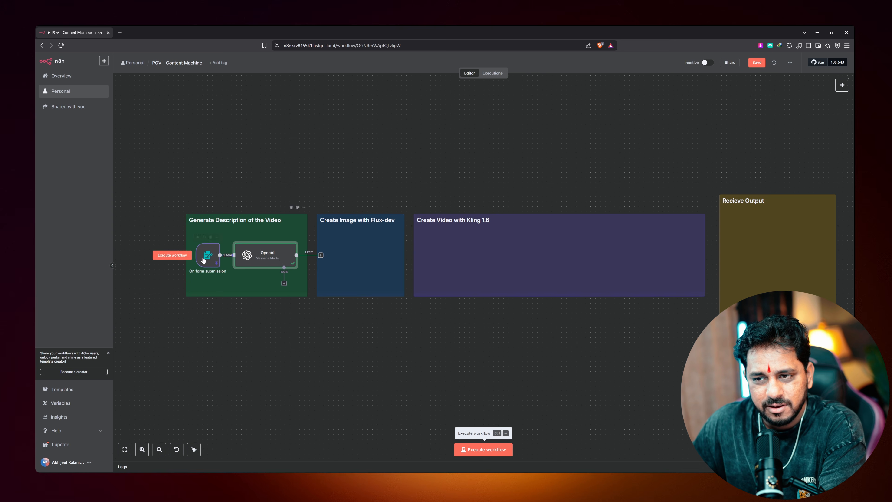
# Nudge the On form submission and OpenAI nodes a little to the left
pyautogui.moveTo(206, 261); pyautogui.dragTo(204, 261)
pyautogui.moveTo(261, 258); pyautogui.dragTo(256, 258)
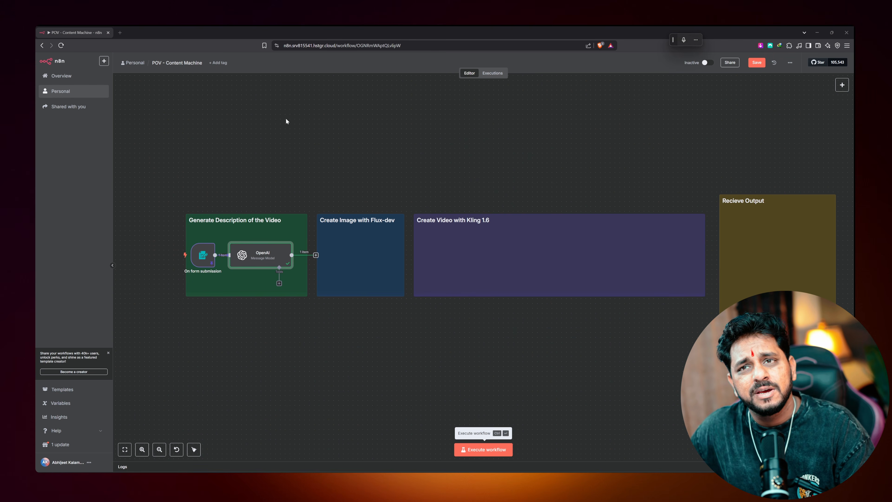
# Open the Replicate website in a new browser tab and check the account and dashboard menus
pyautogui.click(121, 32)
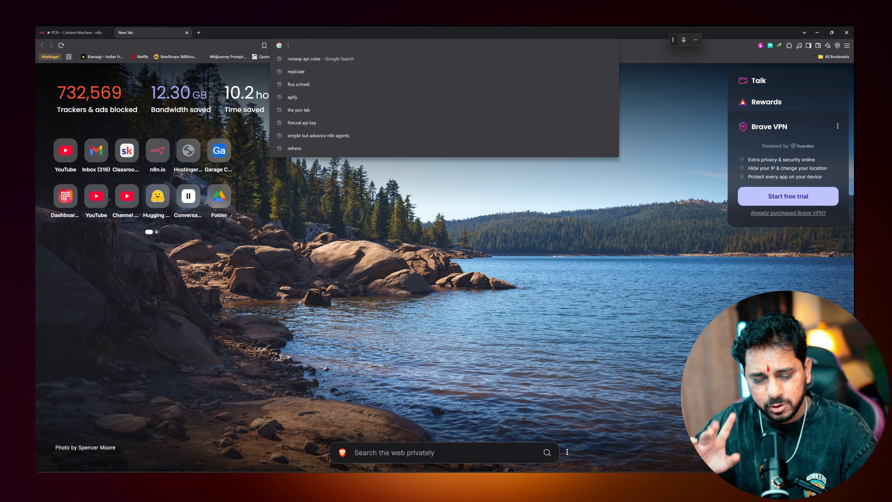
pyautogui.write('replicate')
pyautogui.press('Return')
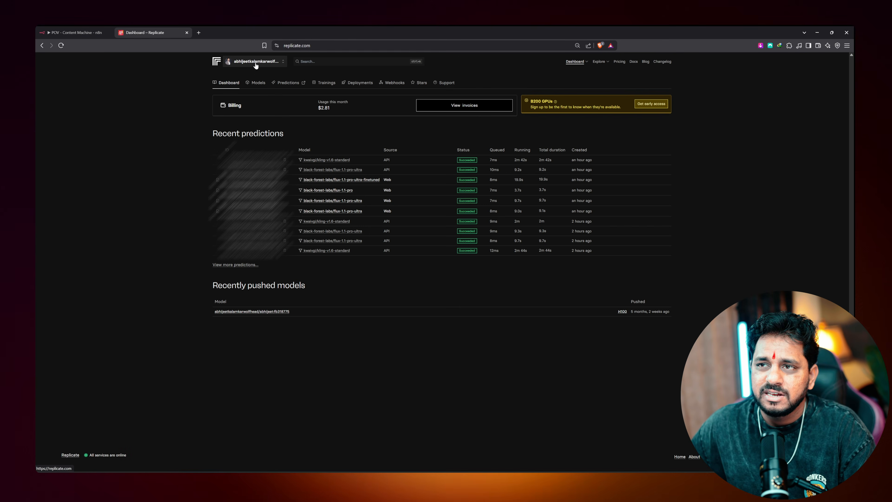
pyautogui.click(255, 65)
pyautogui.click(575, 61)
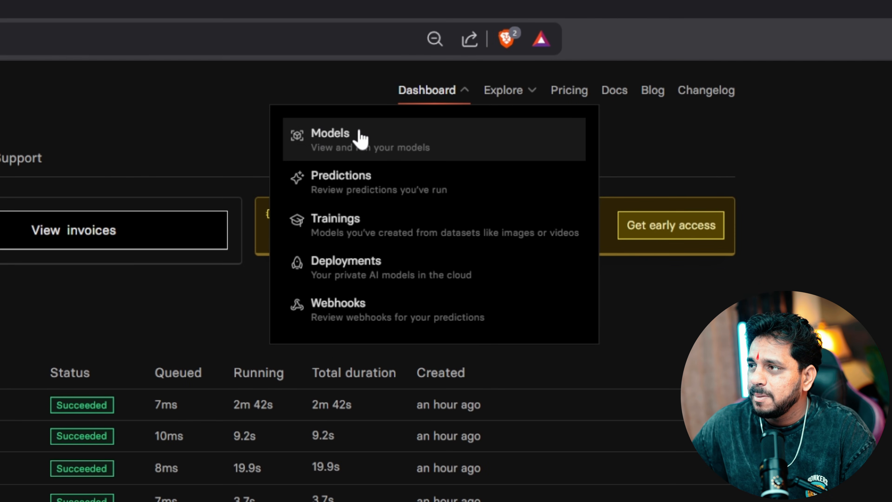
pyautogui.click(360, 137)
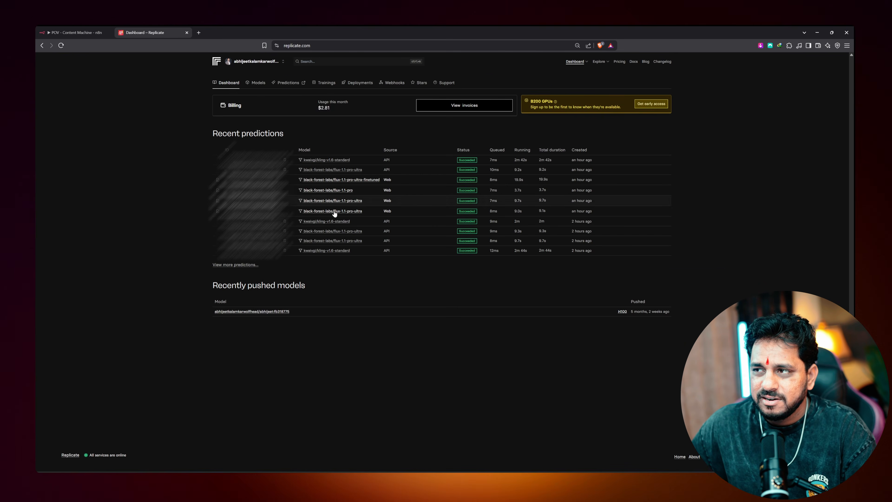
# Scroll through Replicate's Explore page of featured models like google/veo-3 and imagen-4
pyautogui.click(599, 63)
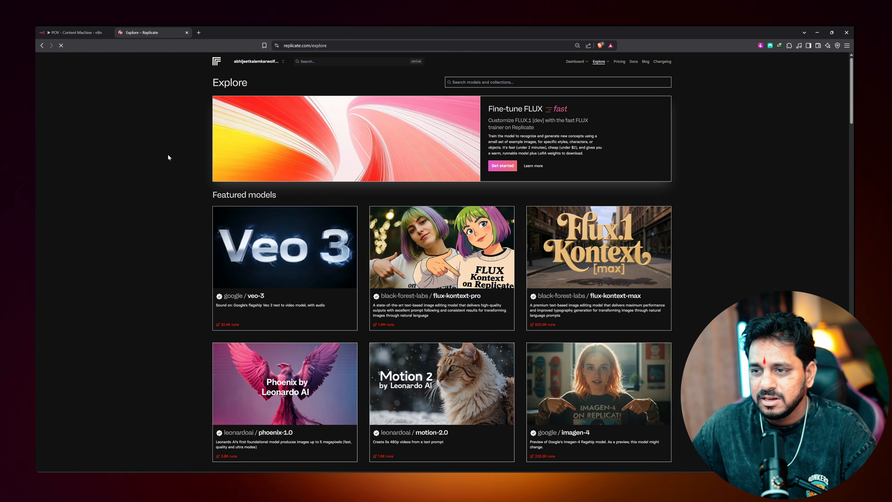
pyautogui.scroll(-1, 167, 153)
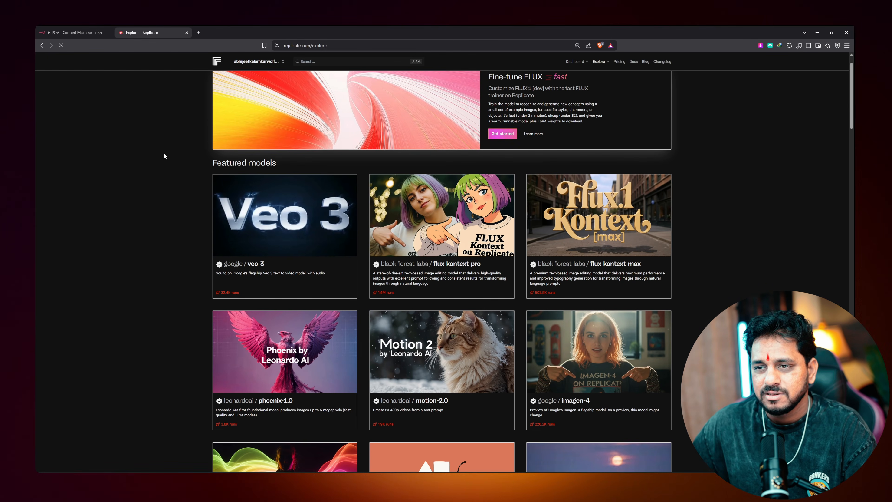
pyautogui.scroll(-6, 164, 154)
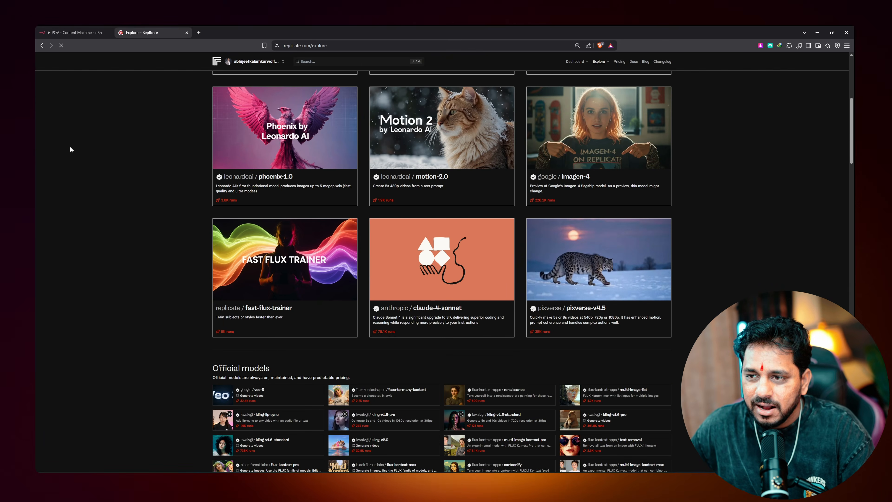
pyautogui.scroll(-7, 162, 202)
pyautogui.scroll(6, 163, 202)
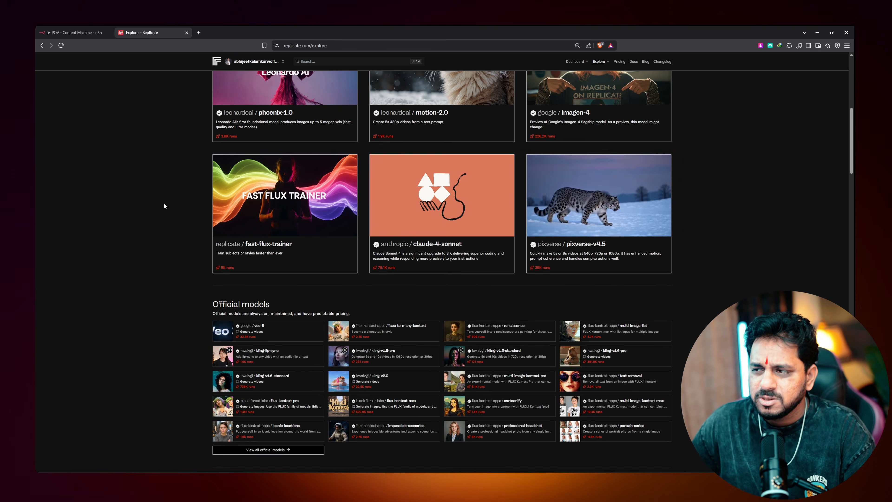
pyautogui.scroll(1, 164, 204)
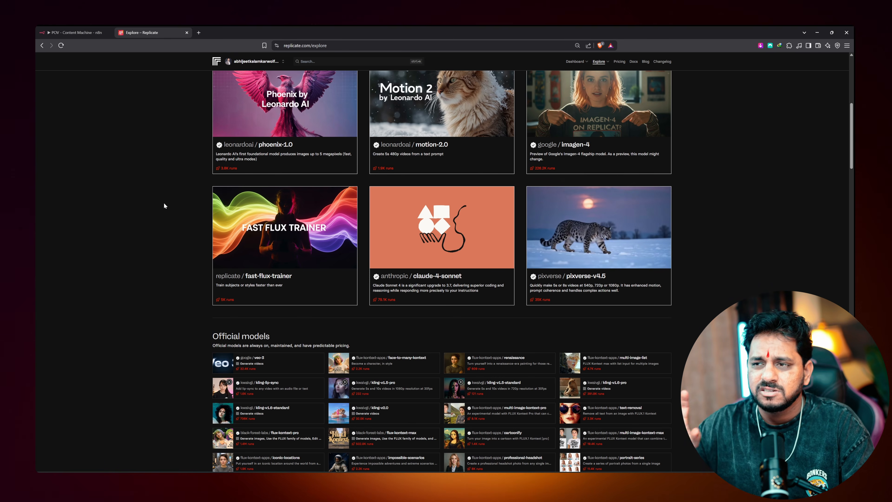
pyautogui.scroll(10, 164, 204)
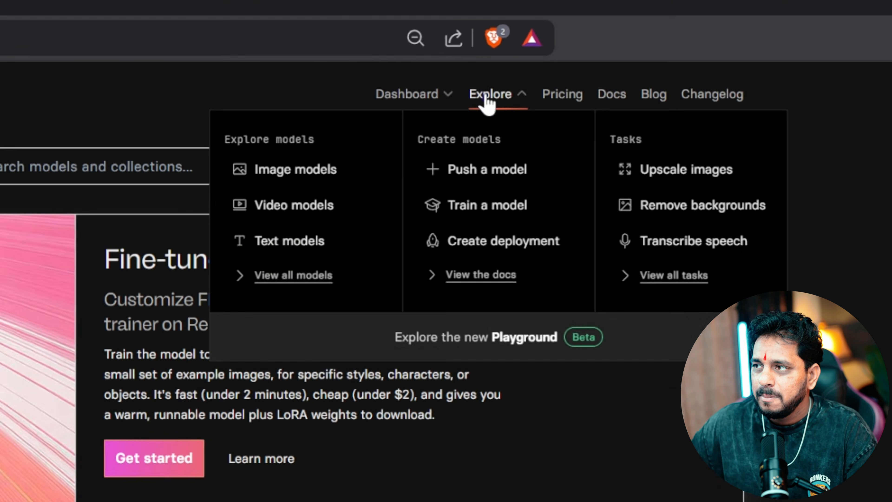
# Browse the Generate images collection of image generation models
pyautogui.moveTo(576, 61)
pyautogui.moveTo(458, 109)
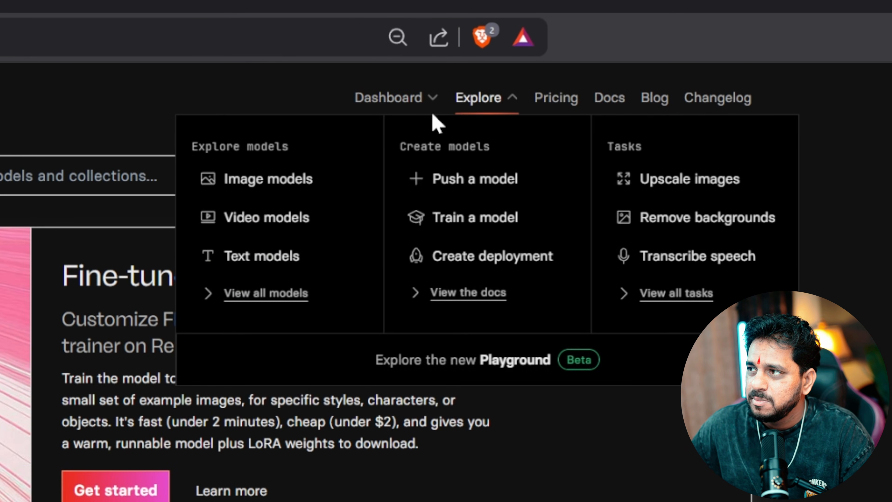
pyautogui.click(301, 184)
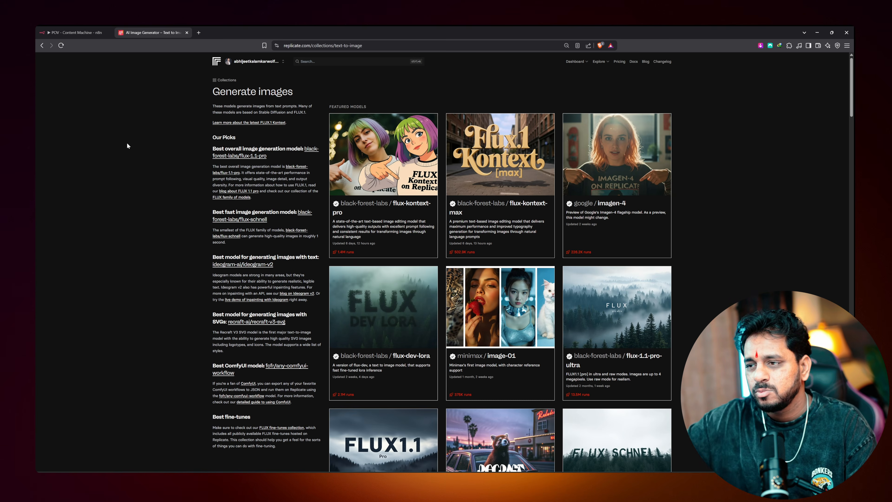
pyautogui.scroll(-3, 427, 103)
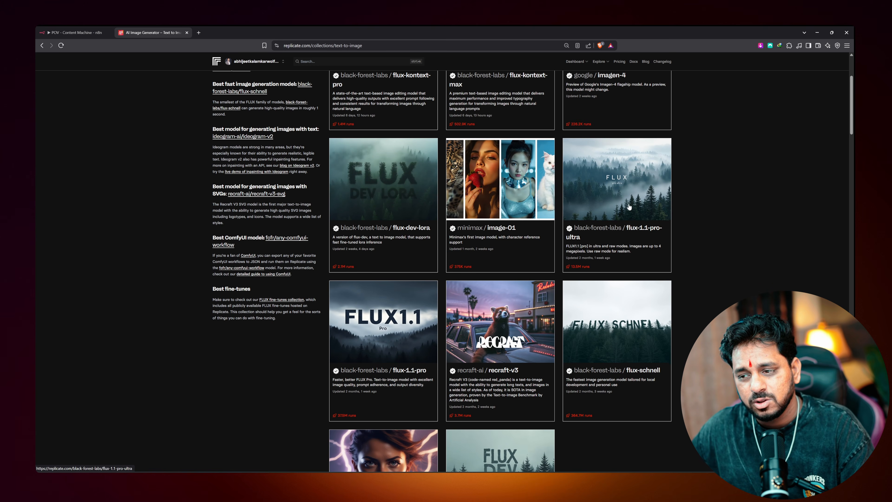
pyautogui.scroll(-12, 627, 203)
pyautogui.scroll(-6, 627, 203)
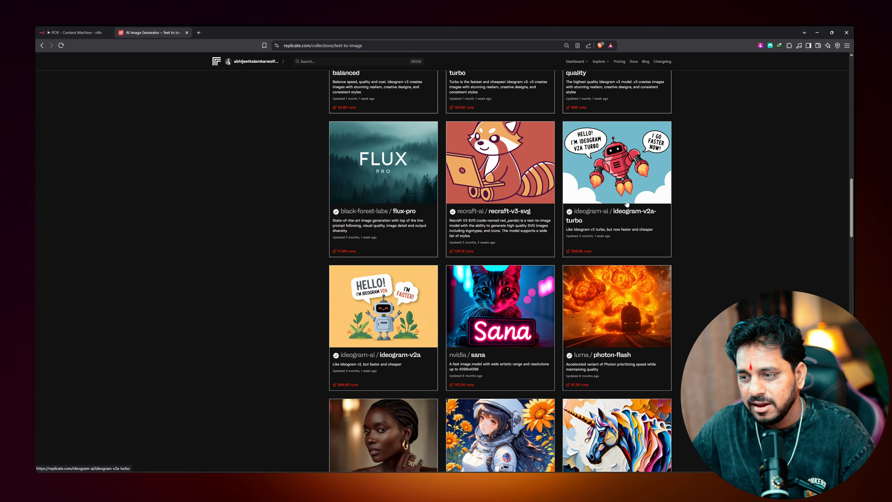
pyautogui.scroll(-8, 625, 202)
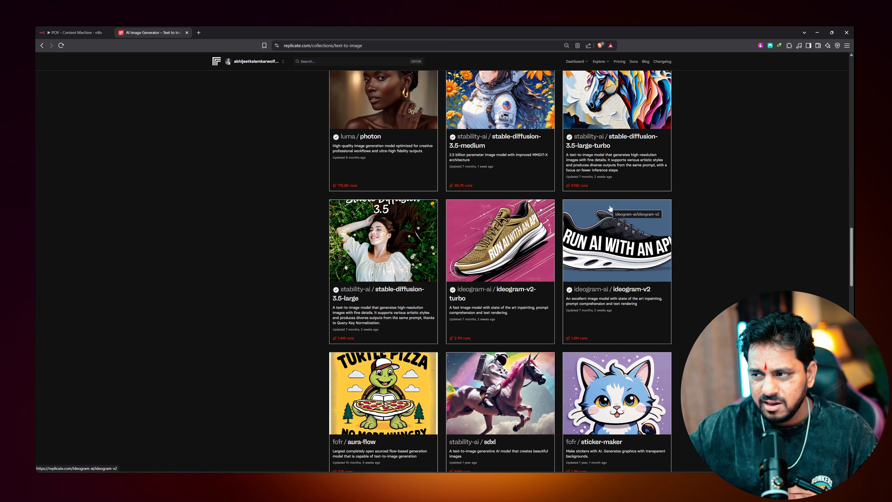
pyautogui.scroll(-5, 609, 208)
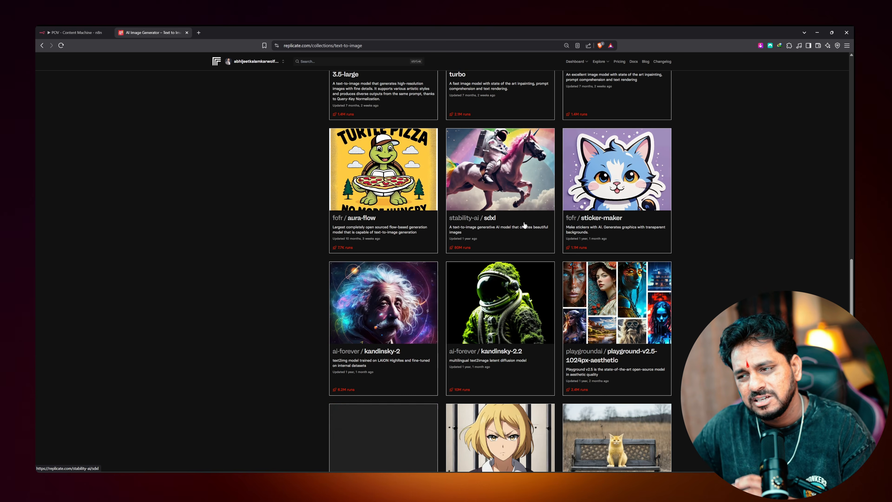
pyautogui.scroll(-15, 536, 184)
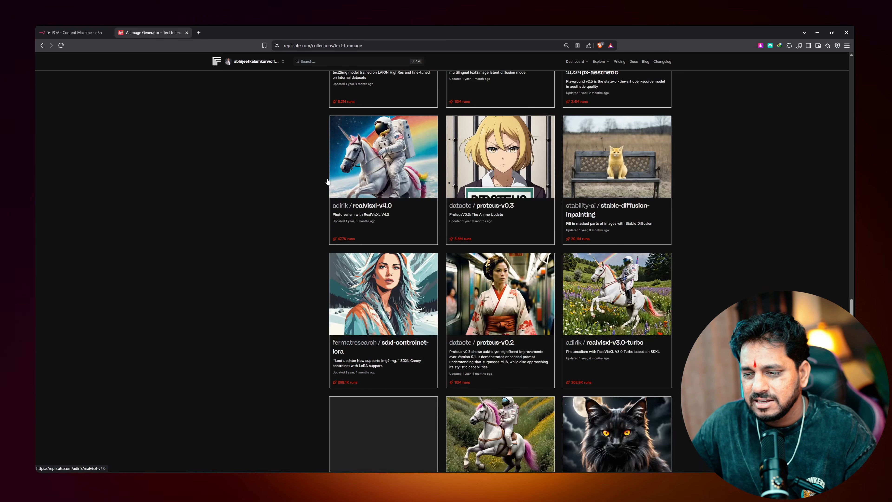
# Search Replicate models for 'flux 1.1'
pyautogui.hotkey('ctrl', 'k')
pyautogui.write('flux 1')
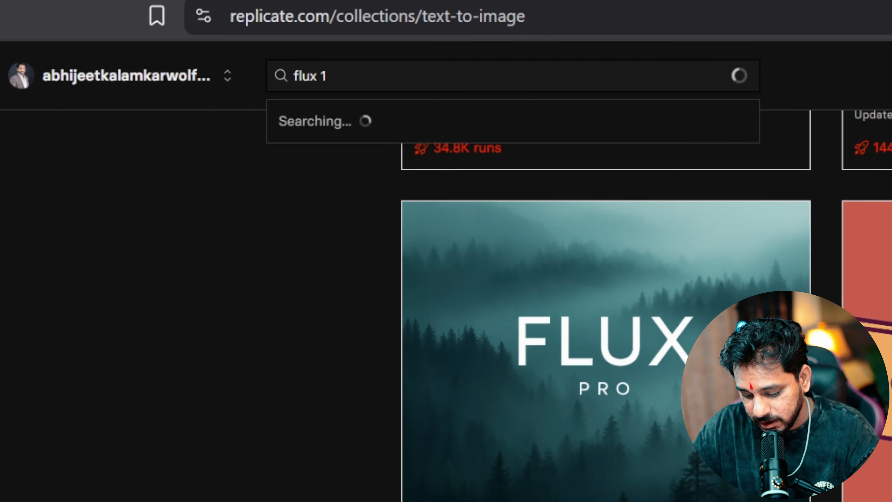
pyautogui.write('.1')
pyautogui.press('Return')
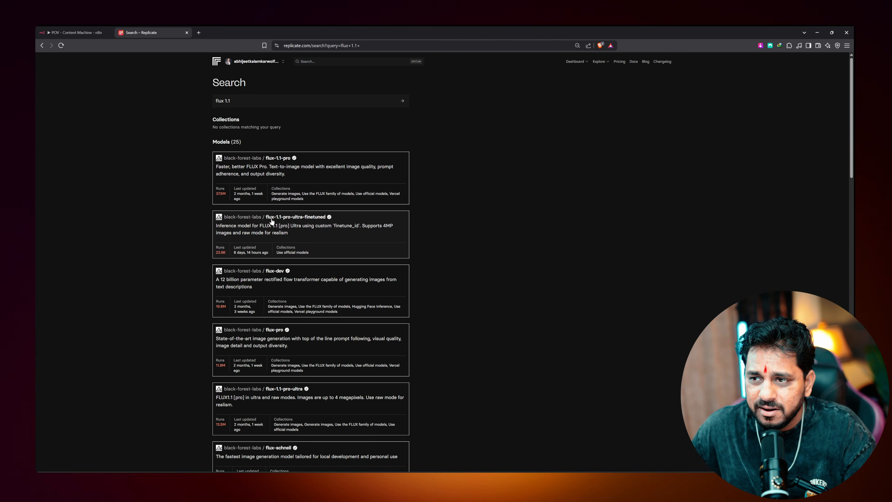
# Open flux-1.1-pro-ultra-finetuned and paste the World War I soldier prompt from Notion into prompt
pyautogui.click(313, 225)
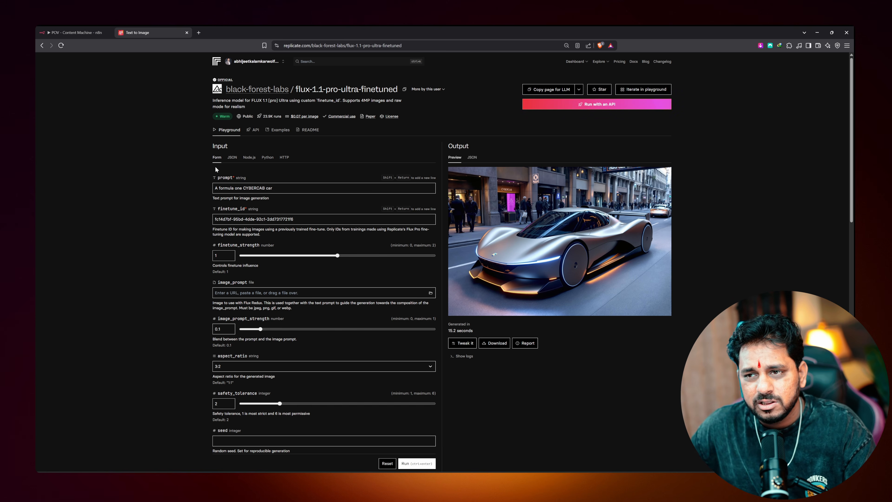
pyautogui.hotkey('alt', 'Tab')
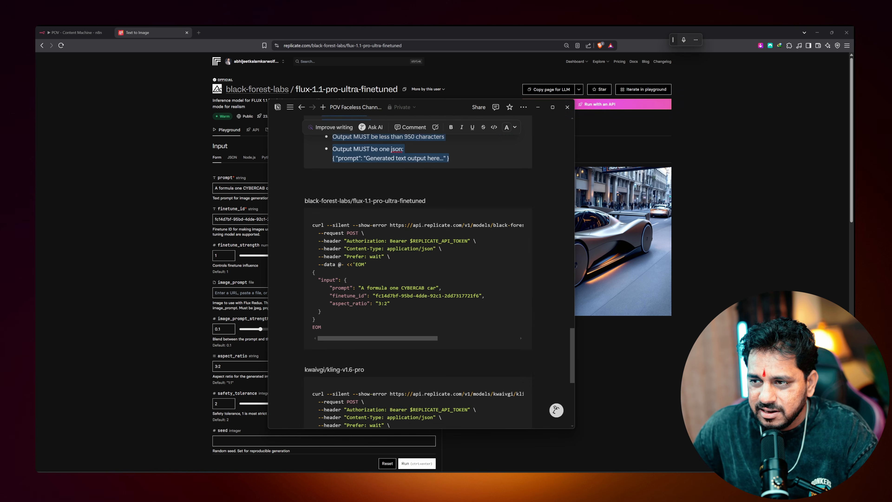
pyautogui.scroll(8, 342, 325)
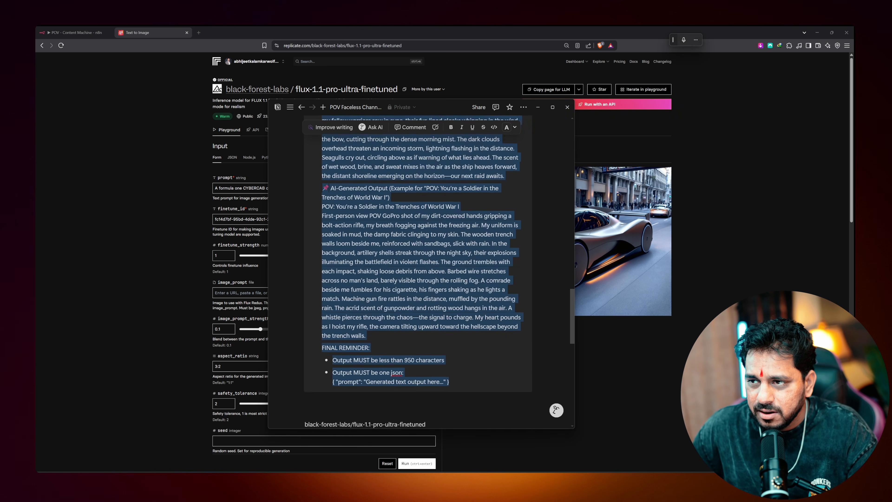
pyautogui.click(343, 324)
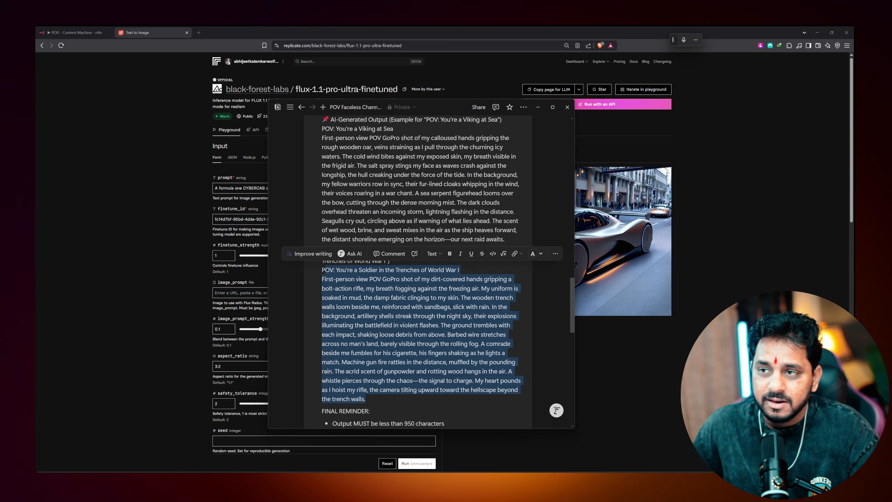
pyautogui.click(148, 148)
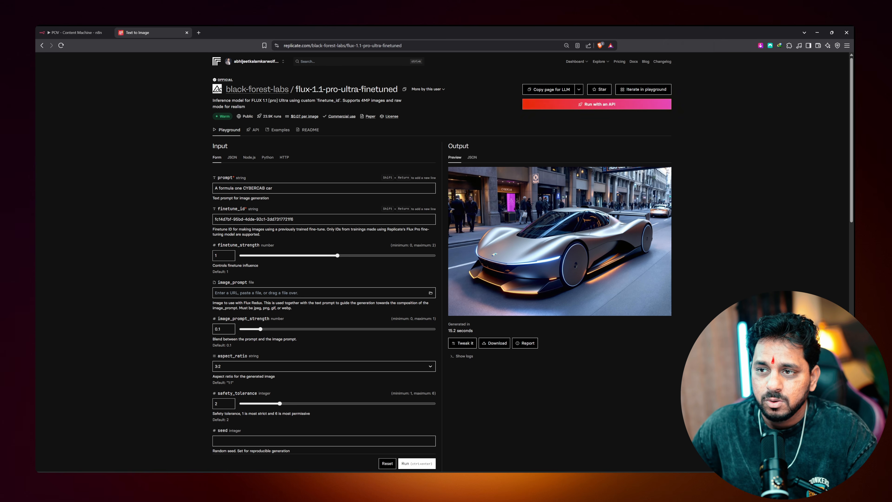
pyautogui.click(323, 188)
pyautogui.hotkey('ctrl', 'a')
pyautogui.write('OV: You’re a Soldier in the Trenches of World War I First-person view POV GoPro shot of my dirt-covered hands gripping a bolt-action rifle, my breath fogging against the freezing air. My uniform is soaked in mud, the damp fabric clinging to my skin. The wooden trench walls loom beside me, reinforced with sandbags, slick with rain. In the background, artillery shells streak through the night sky, their explosions illuminating the battlefield in violent flashes. The ground trembles with each impact, shaking loose debris from above. Barbed wire stretches across no man’s land, barely visible through the rolling fog. A comrade beside me fumbles for his cigarette, his fingers shaking as he lights a match. Machine gun fire rattles in the distance, muffled by the pounding rain. The acrid scent of gunpowder and rotting wood hangs in the air. A whistle pierces through the chaos—the signal to charge. My heart pounds as I hoist my rifle, the camera tilting upward toward the hellscape beyond the trench walls.')
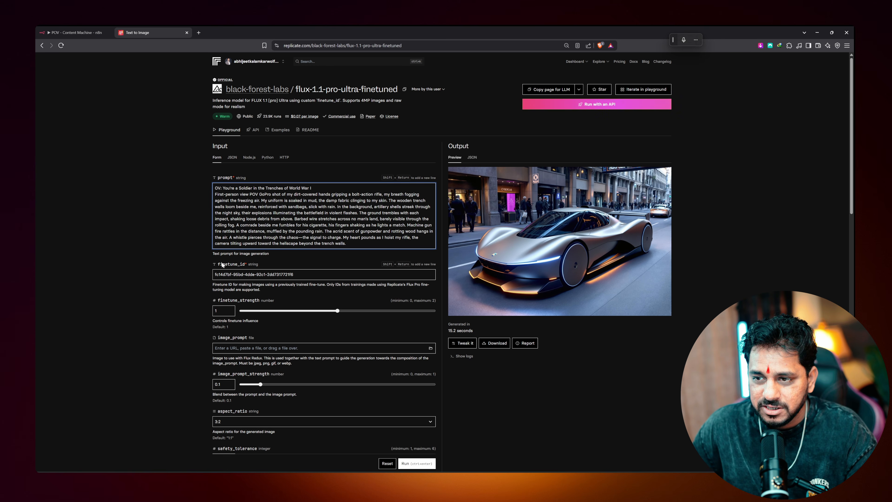
# Set aspect_ratio to 9:16 and run the model, which fails with an NSFW error
pyautogui.scroll(-4, 222, 264)
pyautogui.click(222, 298)
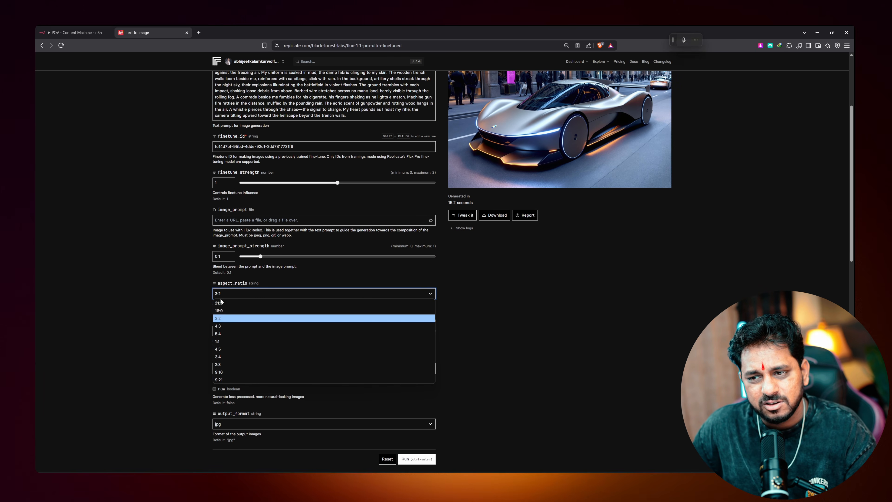
pyautogui.click(227, 372)
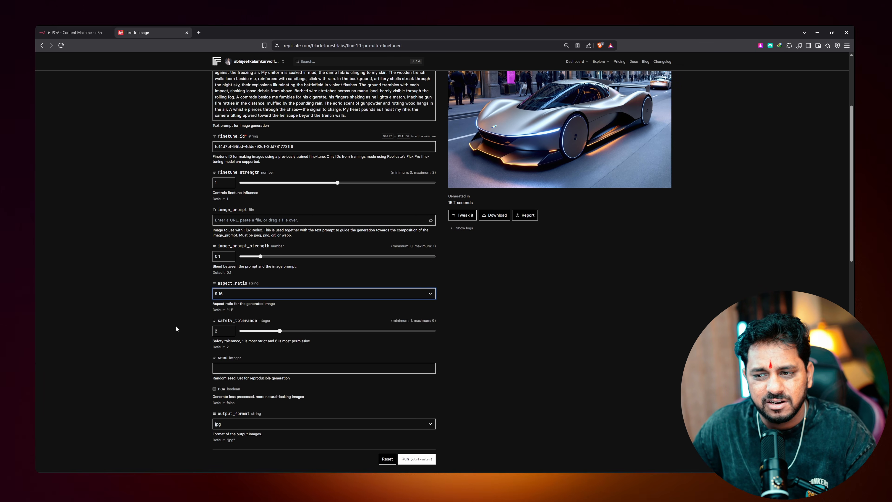
pyautogui.scroll(-4, 177, 324)
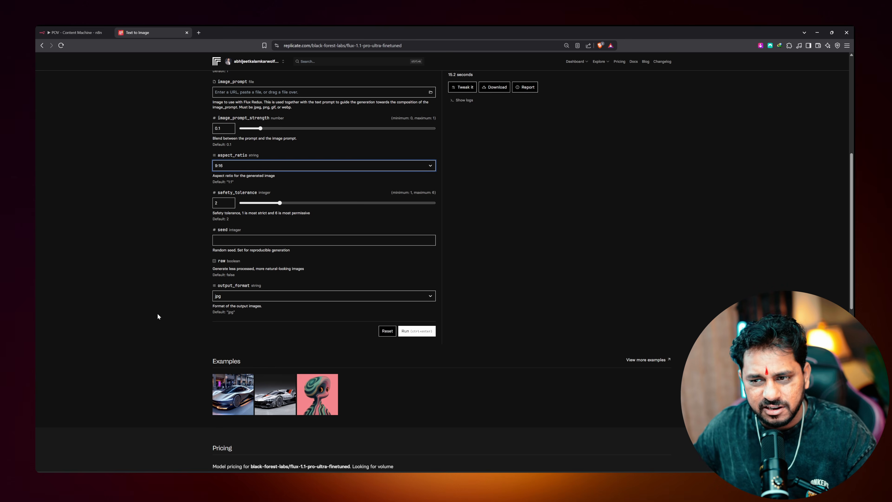
pyautogui.scroll(4, 189, 302)
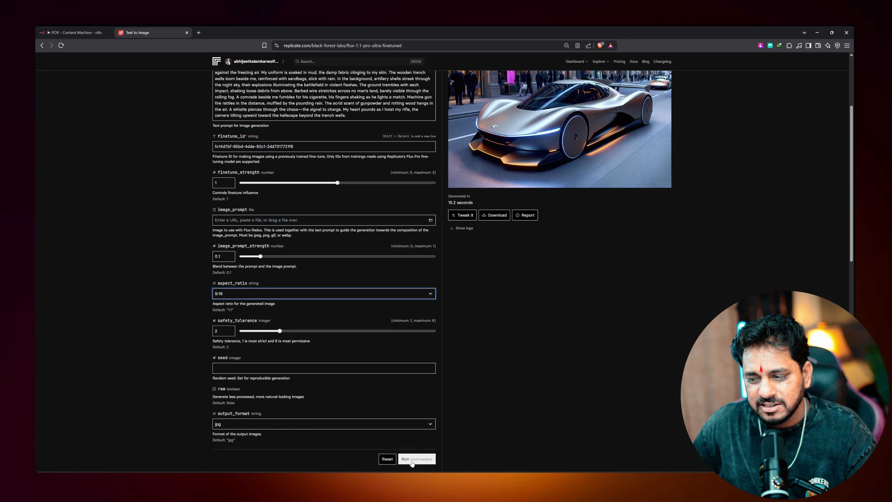
pyautogui.click(411, 459)
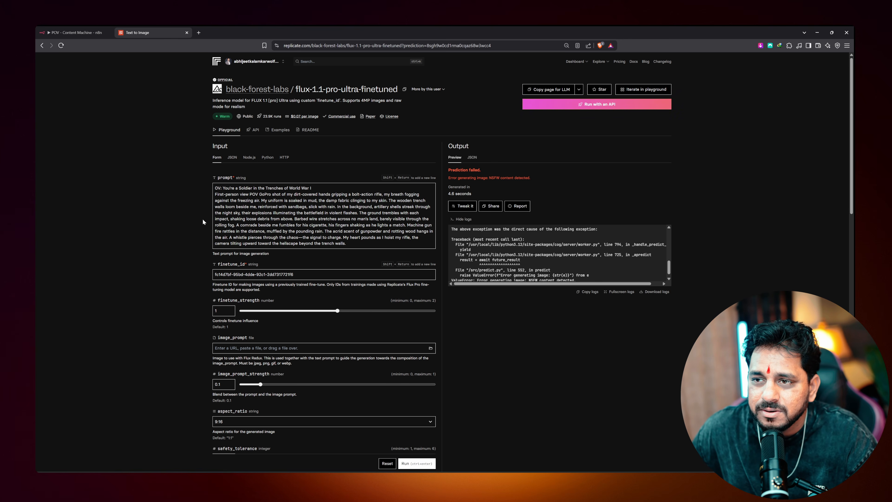
# Replace the prompt with the 'You're a Viking at Sea' prompt and run it, producing a longship image
pyautogui.hotkey('ctrl', 'a')
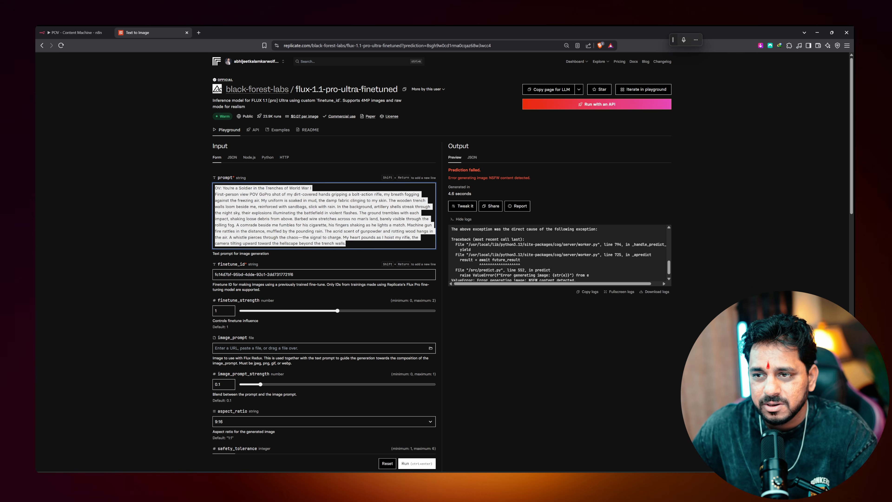
pyautogui.press('BackSpace')
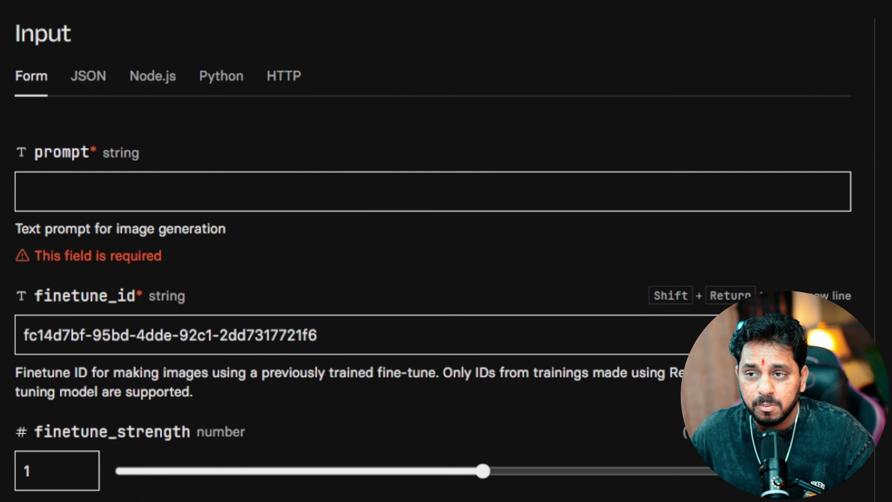
pyautogui.write("POV: You're a Viking at Sea First-person view POV GoPro shot of my calloused hands gripping the rough wooden oar, veins straining as I pull through the churning icy waters. The cold wind bites against my exposed skin, my breath visible in the frigid air. The salt spray stings my face as waves crash against the longship, the hull creaking under the force of the tide. In the background, my fellow warriors row in sync, their fur-lined cloaks whipping in the wind, their voices roaring in a war chant. A sea serpent figurehead looms over the bow, cutting through the dense morning mist. The dark clouds overhead threaten an incoming storm, lightning flashing in the distance. Seagulls cry out, circling above as if warning of what lies ahead. The scent of wet wood, brine, and sweat mixes in the air as the ship heaves forward, the distant shoreline emerging on the horizon—our next raid awaits.")
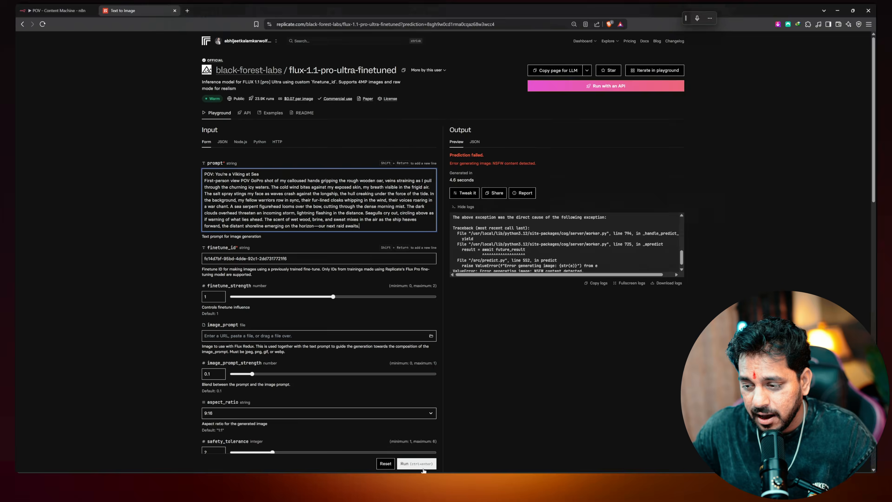
pyautogui.click(421, 464)
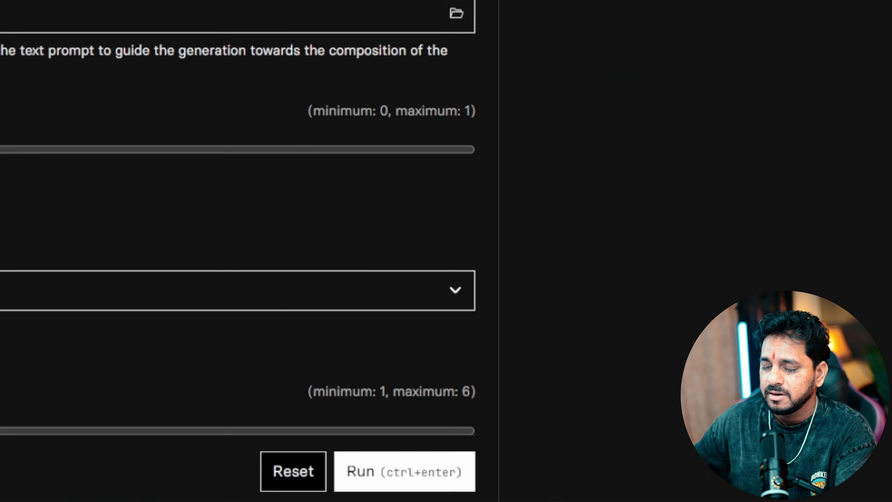
pyautogui.click(404, 471)
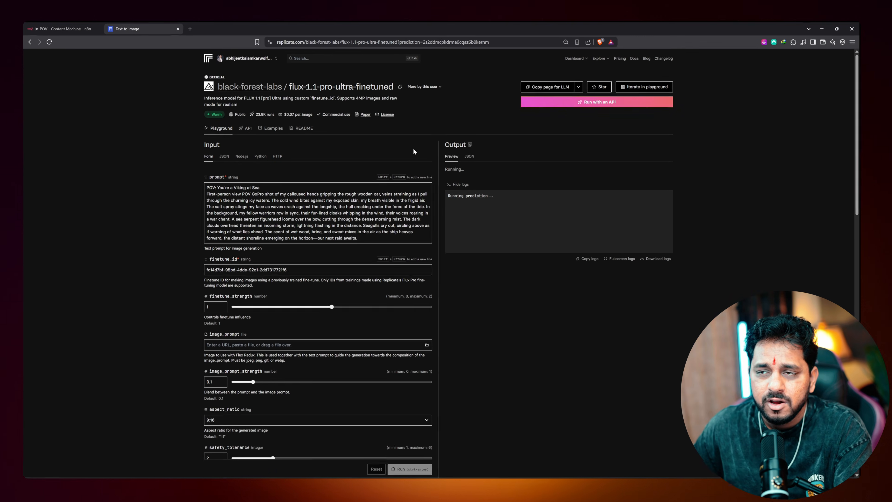
pyautogui.moveTo(220, 133)
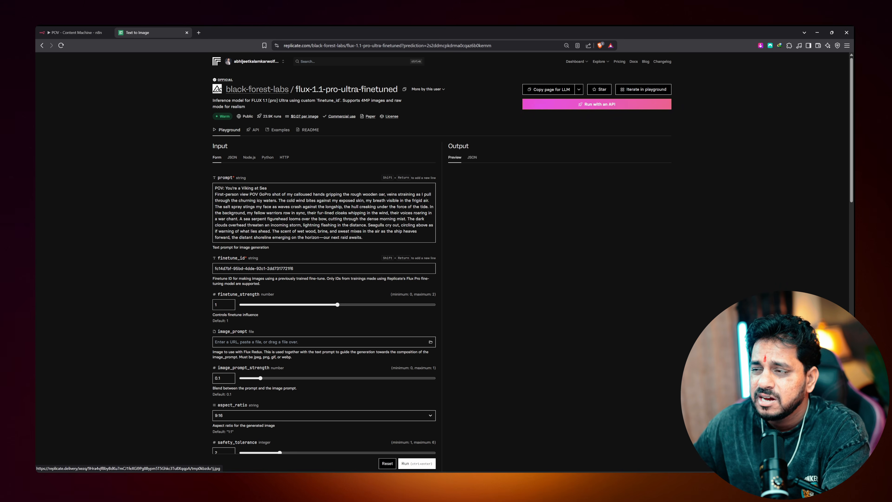
pyautogui.scroll(-3, 662, 294)
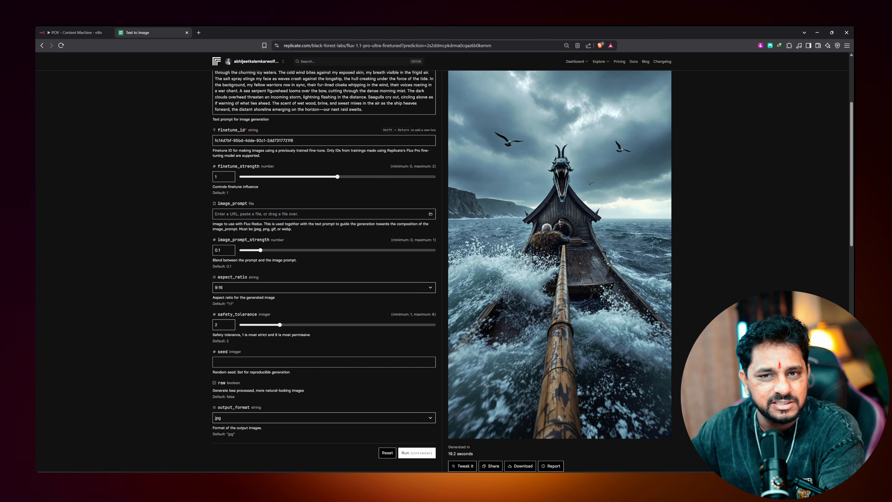
pyautogui.scroll(3, 193, 268)
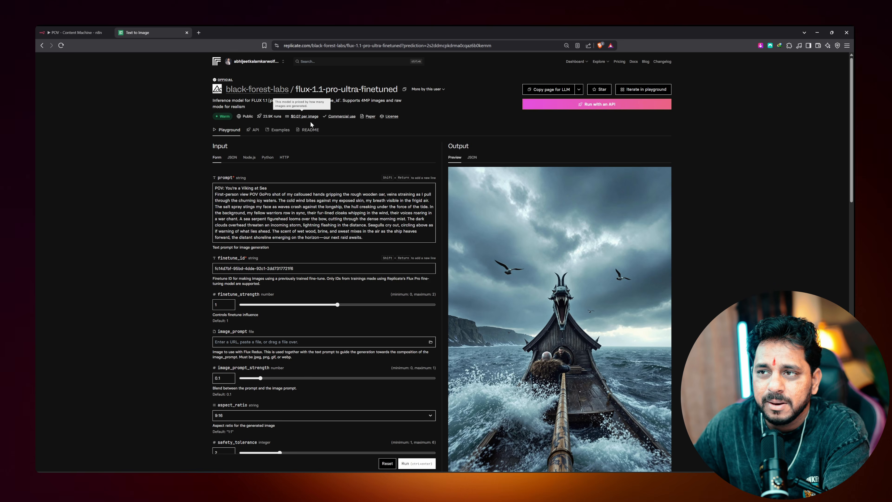
# Review the finished Viking output and the model's $0.07-per-image pricing
pyautogui.middleClick(310, 121)
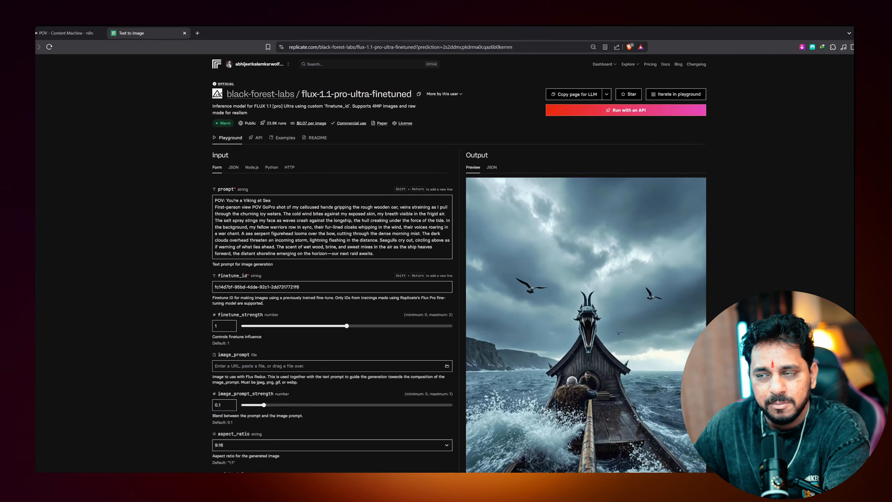
pyautogui.scroll(-15, 447, 255)
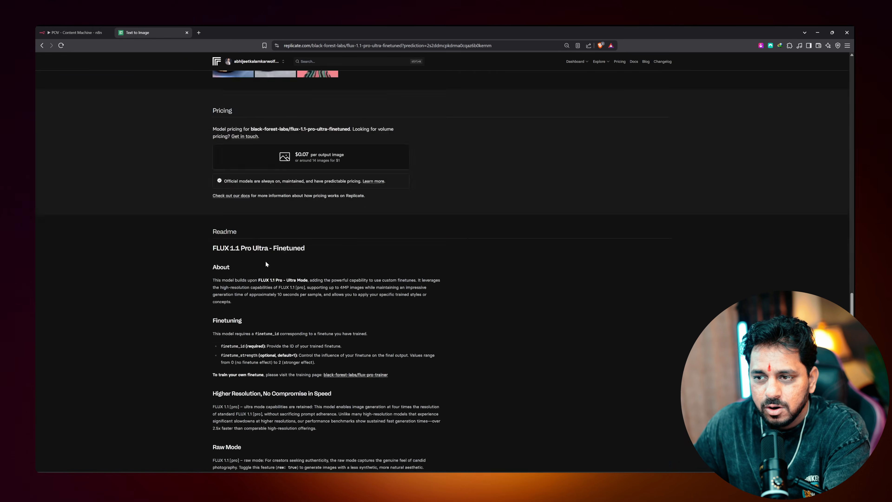
pyautogui.scroll(5, 299, 277)
pyautogui.middleClick(302, 271)
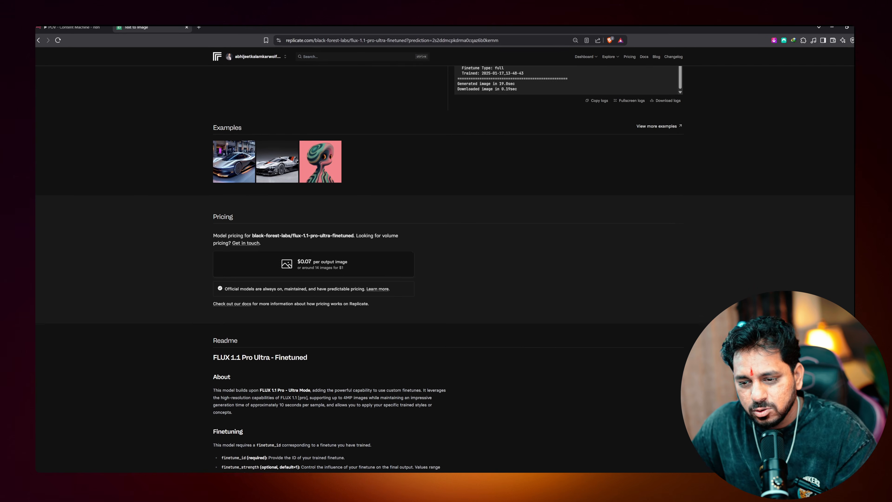
# Compute 86 ÷ 14 (about 6.14) in Windows Calculator, then close it
pyautogui.press('super+h')
pyautogui.press('Escape')
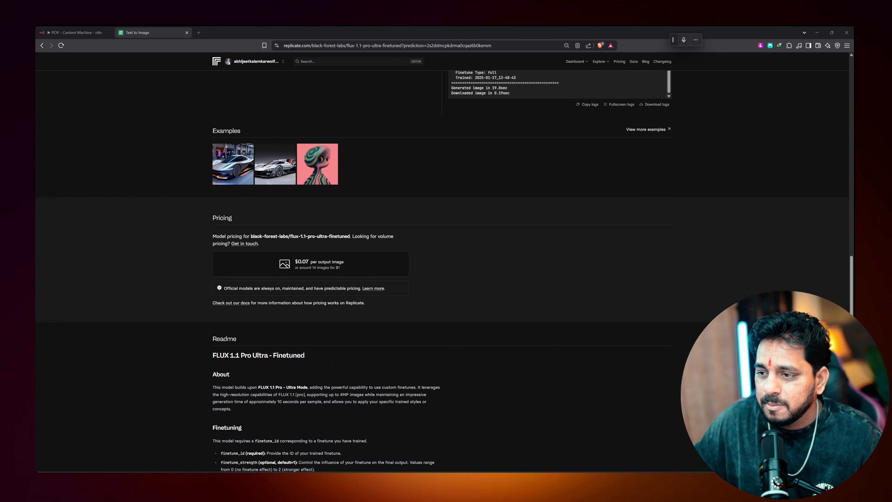
pyautogui.press('Escape')
pyautogui.press('XF86Calculator')
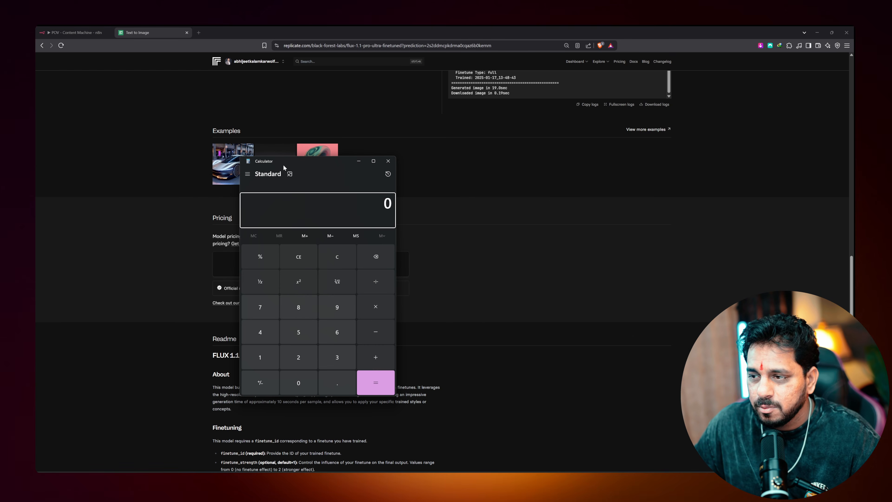
pyautogui.click(302, 310)
pyautogui.click(367, 275)
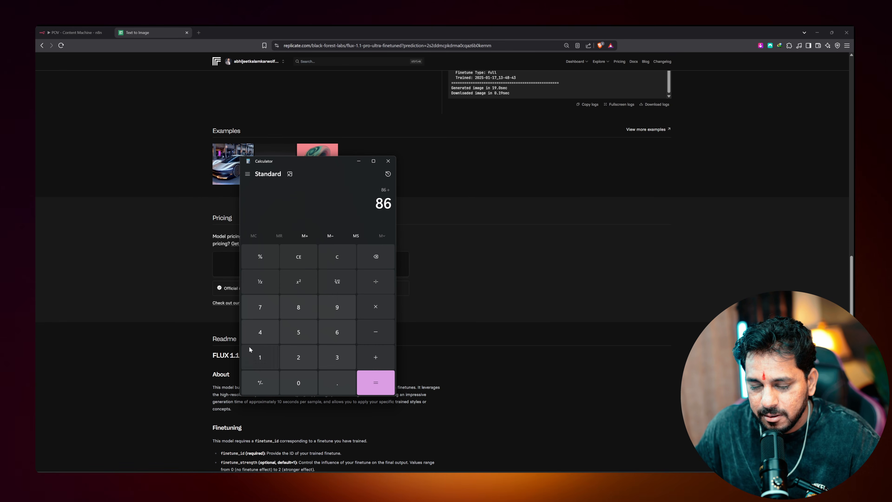
pyautogui.write('14')
pyautogui.press('Return')
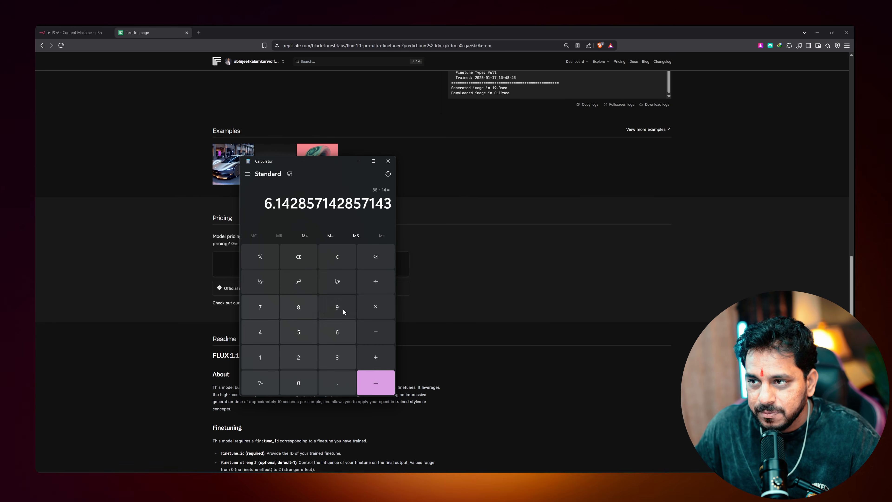
pyautogui.click(389, 164)
# Scroll back up to the Playground input form and the flux-1.1-pro-ultra-finetuned header
pyautogui.scroll(10, 179, 279)
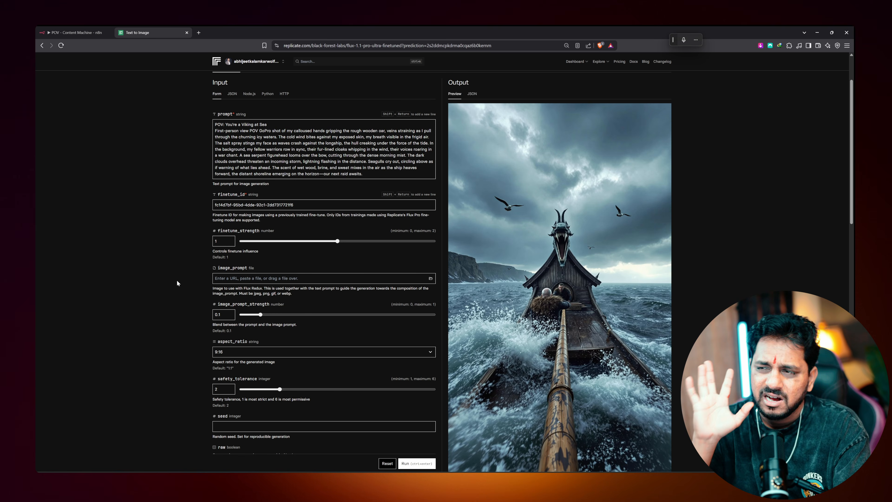
pyautogui.scroll(2, 176, 280)
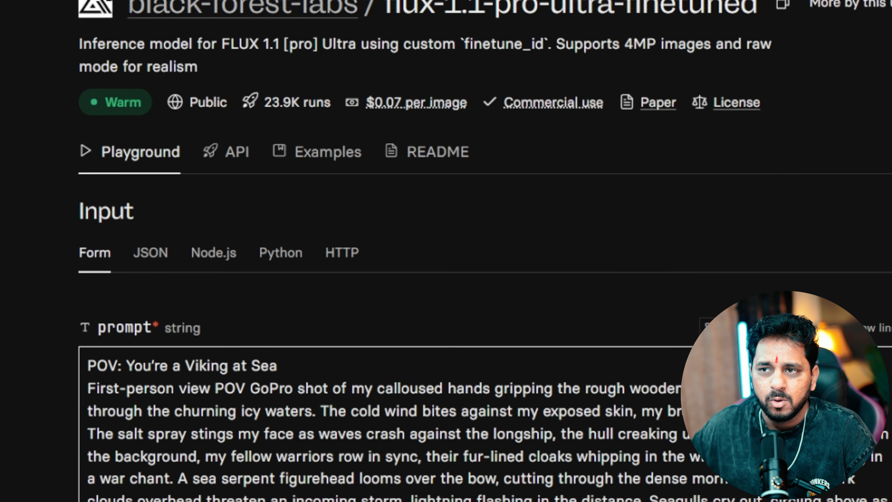
# Show the model's API docs with the HTTP client and copy the curl prediction command
pyautogui.click(233, 152)
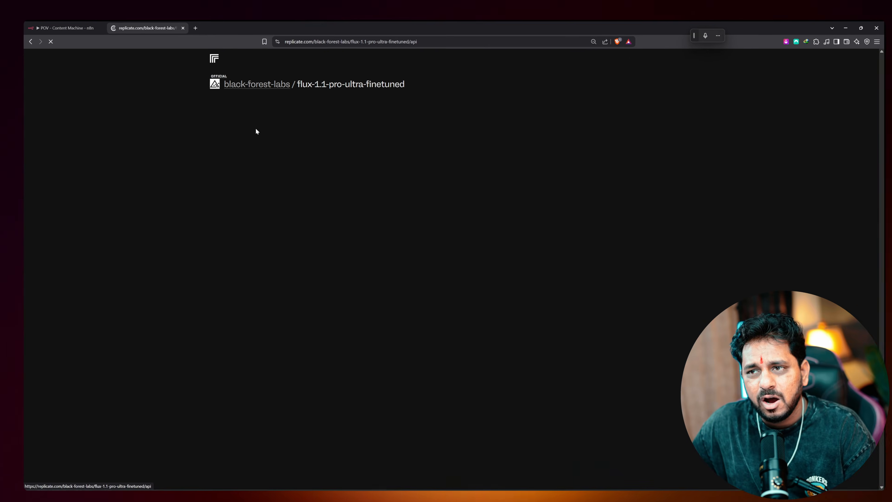
pyautogui.middleClick(253, 135)
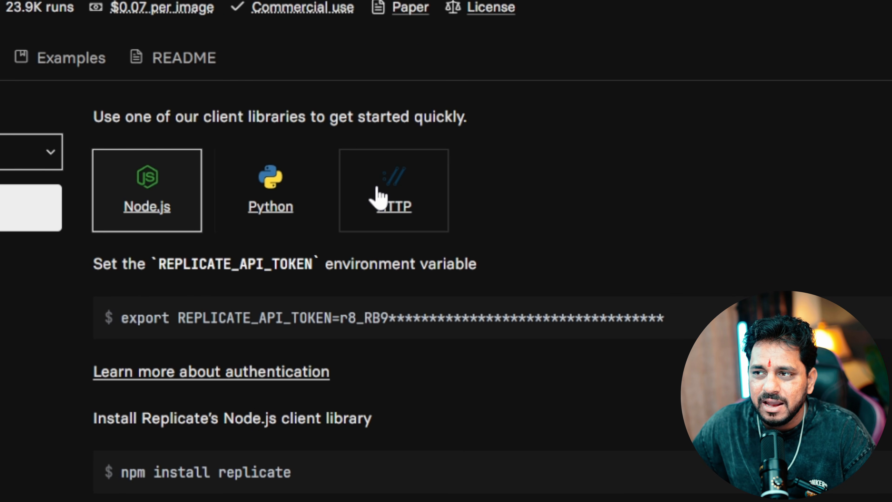
pyautogui.click(378, 190)
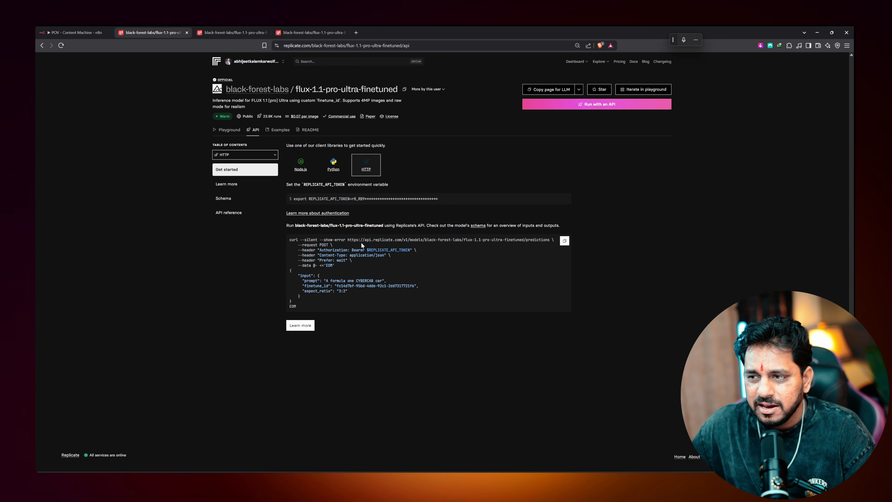
pyautogui.click(564, 240)
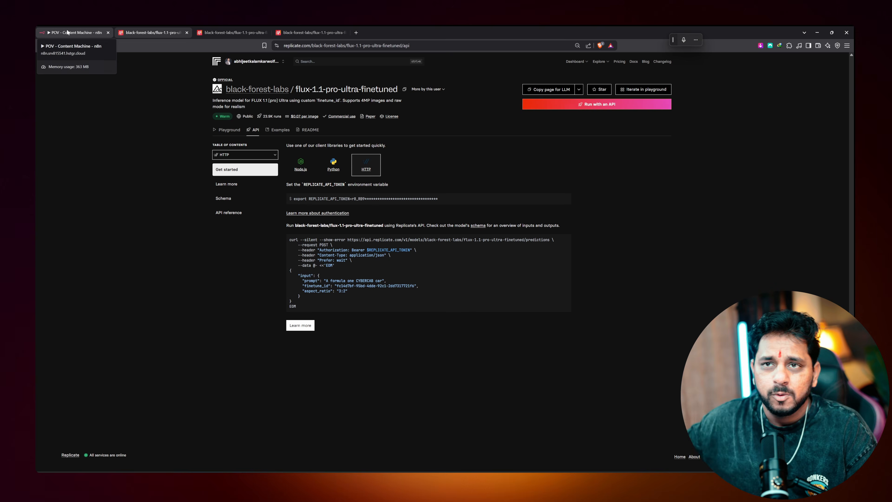
# Insert an HTTP Request node after the OpenAI node in the POV - Content Machine workflow and open it
pyautogui.click(74, 32)
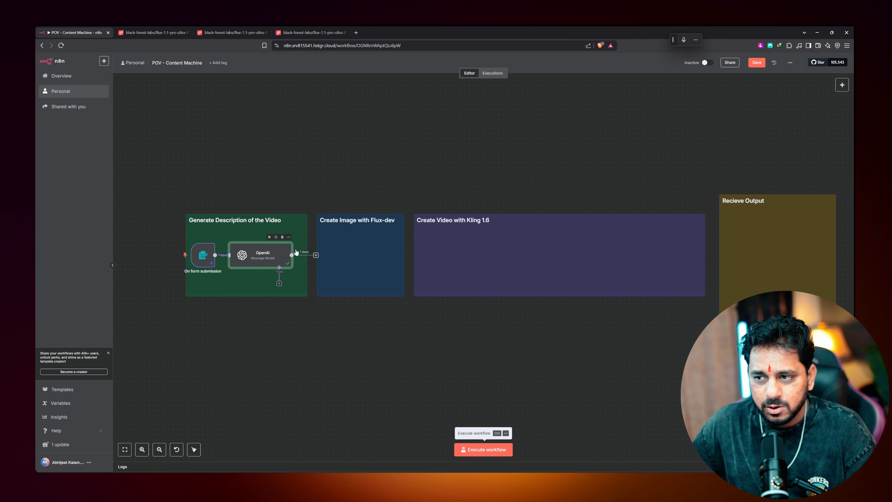
pyautogui.click(315, 255)
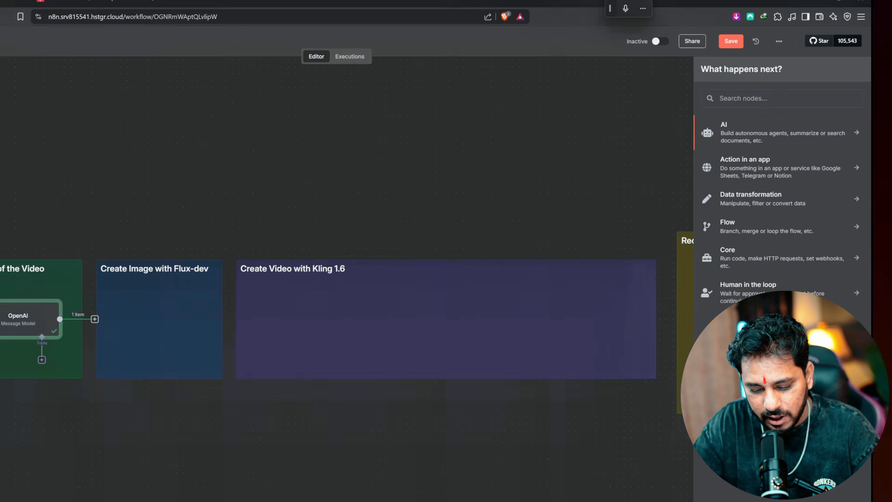
pyautogui.write('https')
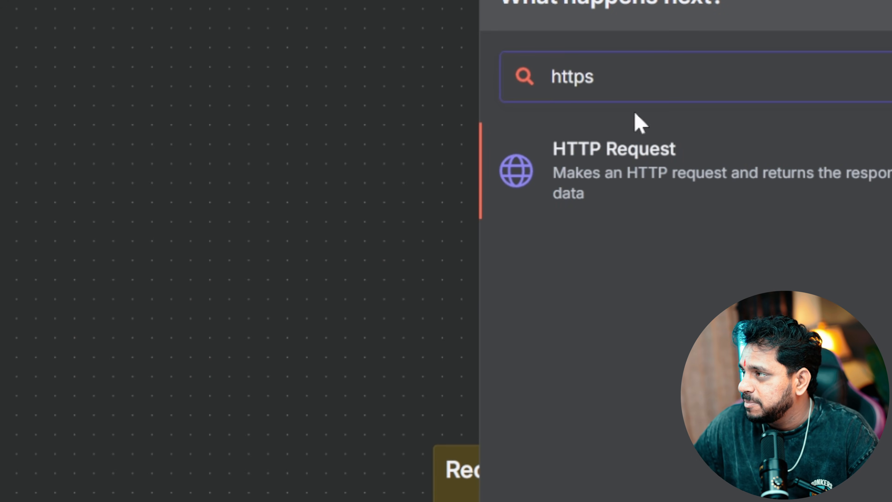
pyautogui.click(607, 176)
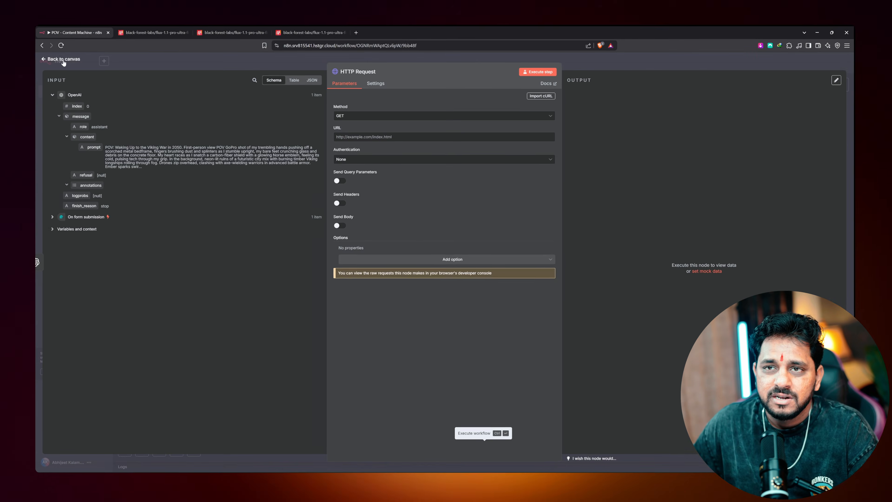
pyautogui.click(63, 60)
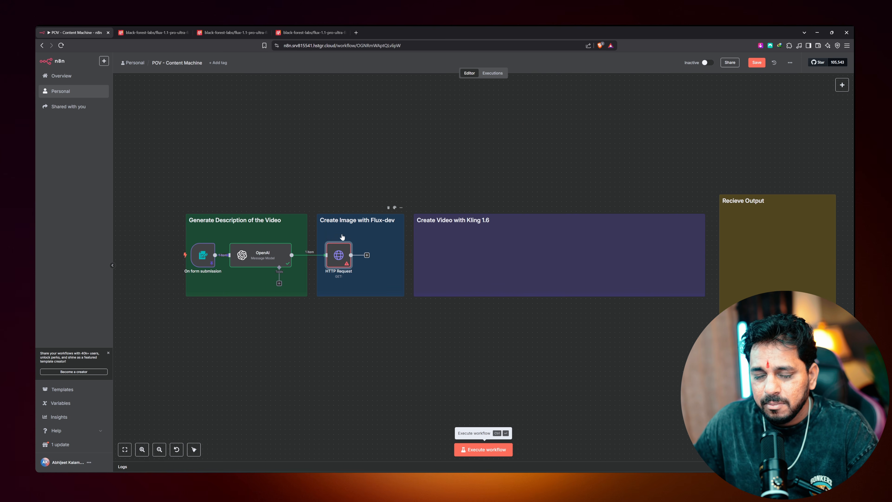
pyautogui.doubleClick(338, 255)
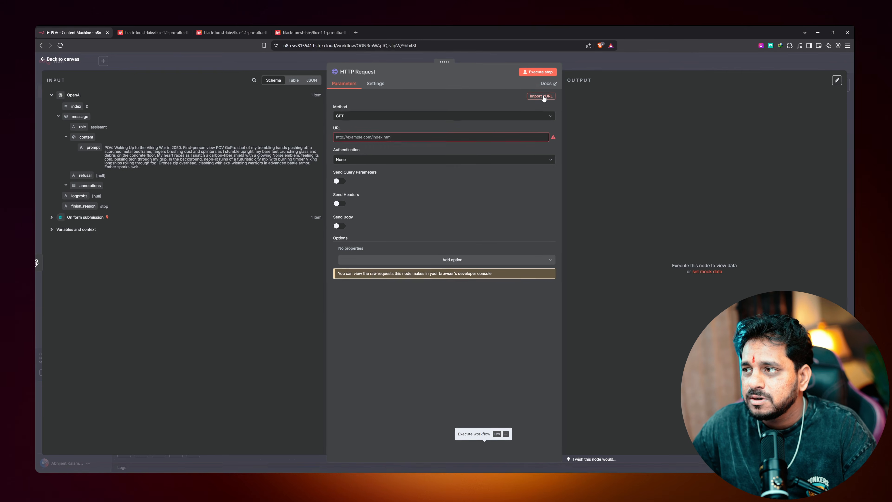
# Import the copied Replicate curl command into the HTTP Request node and review its URL, headers and body
pyautogui.click(428, 194)
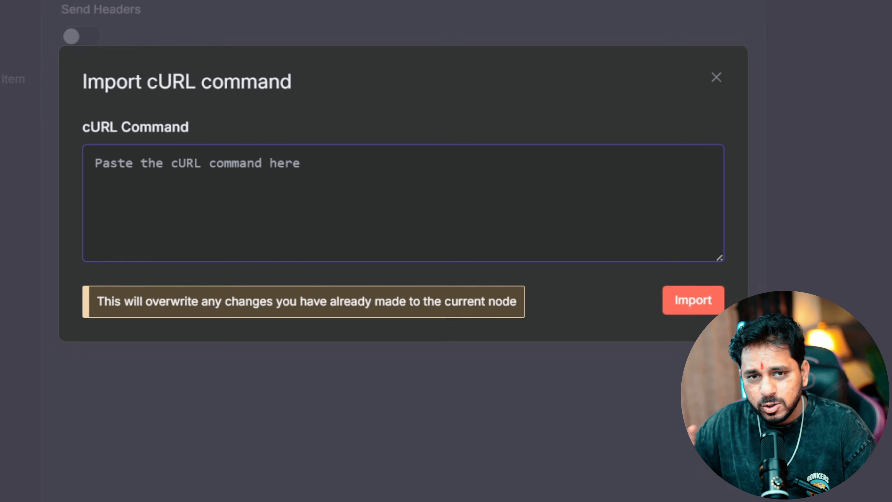
pyautogui.hotkey('ctrl', 'v')
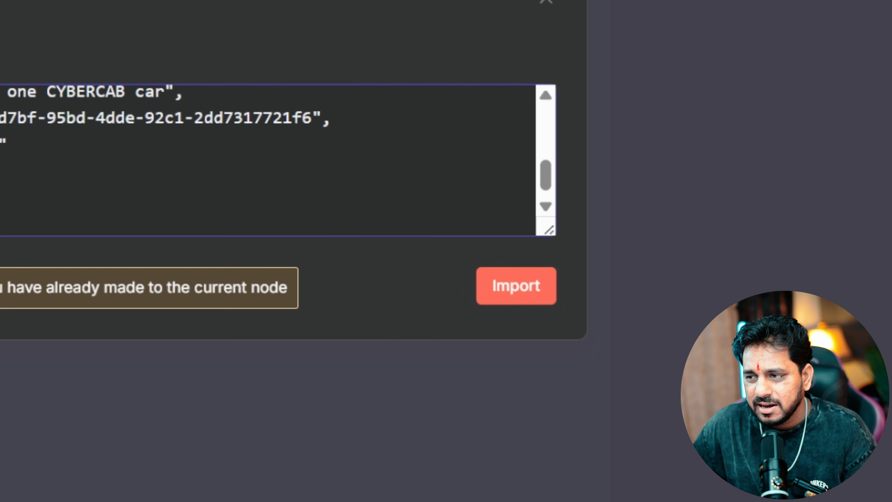
pyautogui.click(516, 286)
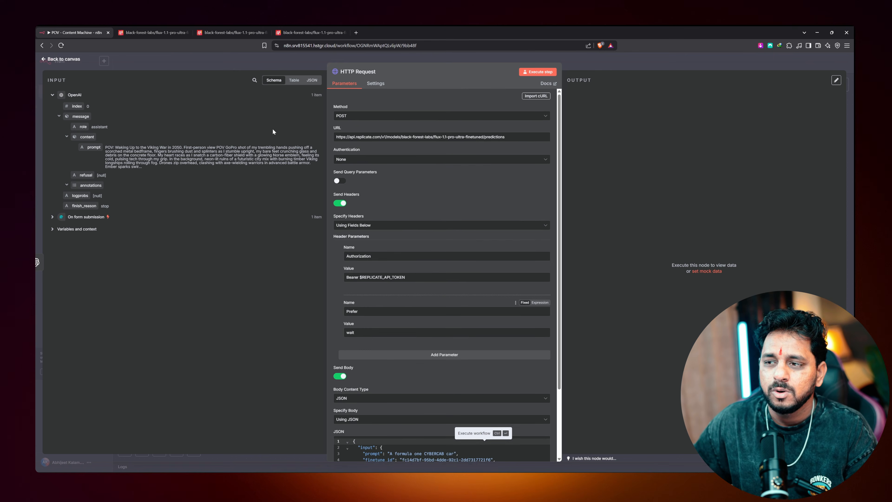
pyautogui.scroll(-2, 408, 202)
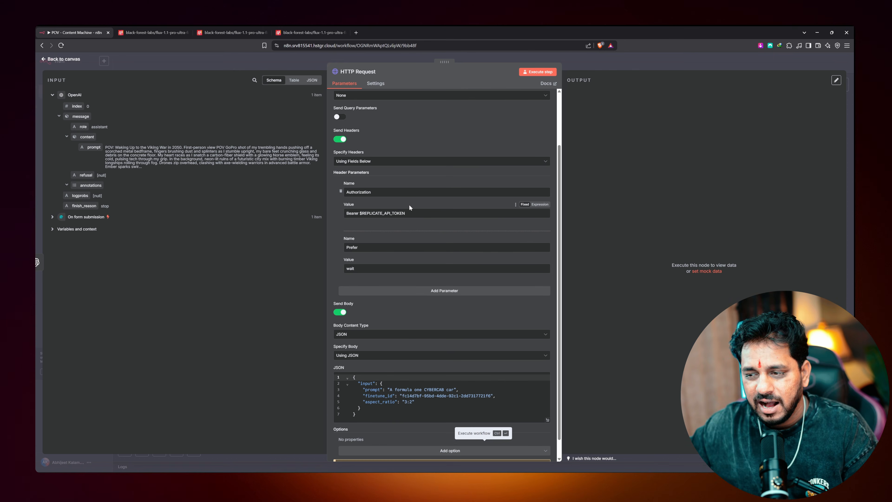
pyautogui.scroll(-1, 421, 257)
pyautogui.scroll(3, 436, 311)
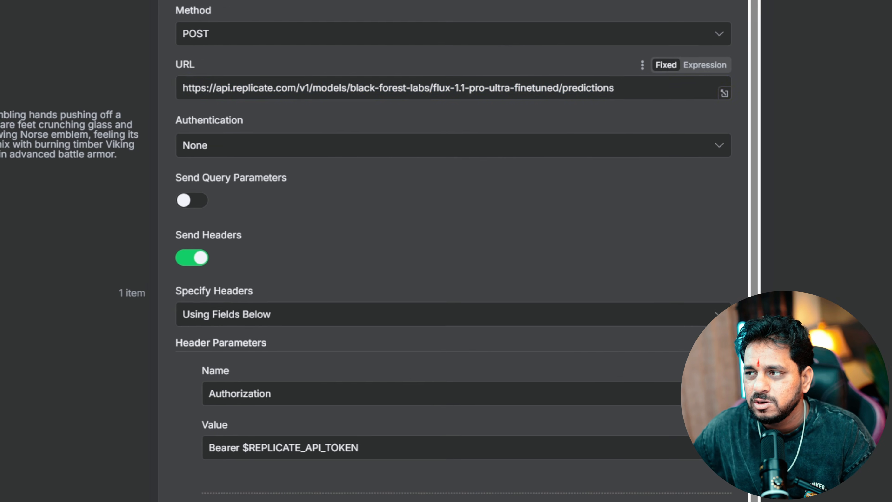
pyautogui.moveTo(505, 136); pyautogui.dragTo(381, 136)
pyautogui.moveTo(299, 87); pyautogui.dragTo(169, 88)
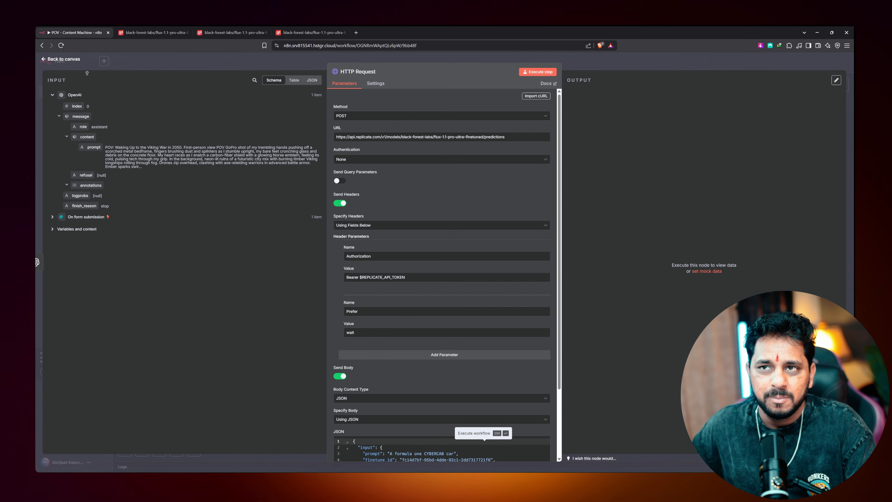
# Create a Replicate API token named 'N8n Content Machine test' and check the $10 monthly spend limit
pyautogui.click(168, 32)
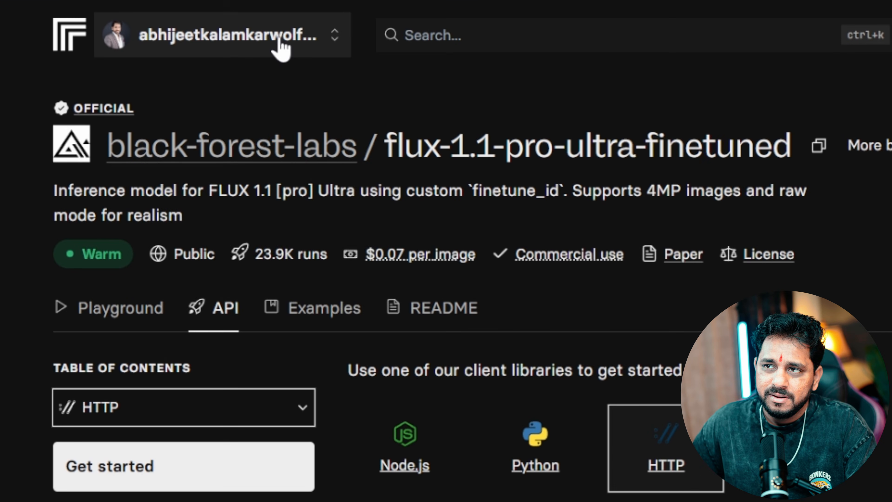
pyautogui.click(280, 49)
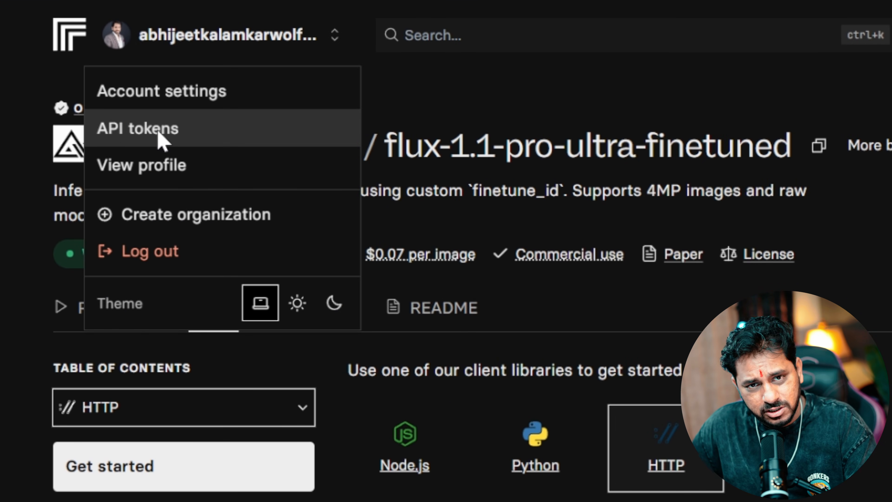
pyautogui.click(159, 130)
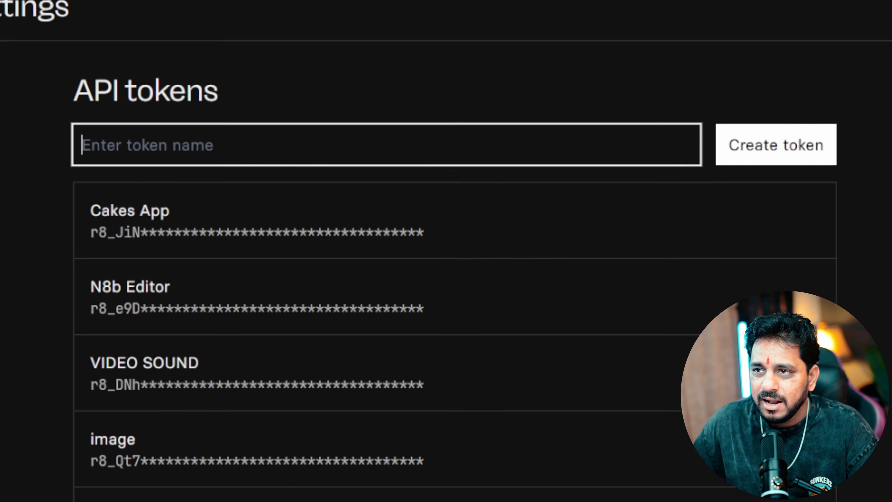
pyautogui.write('N8n')
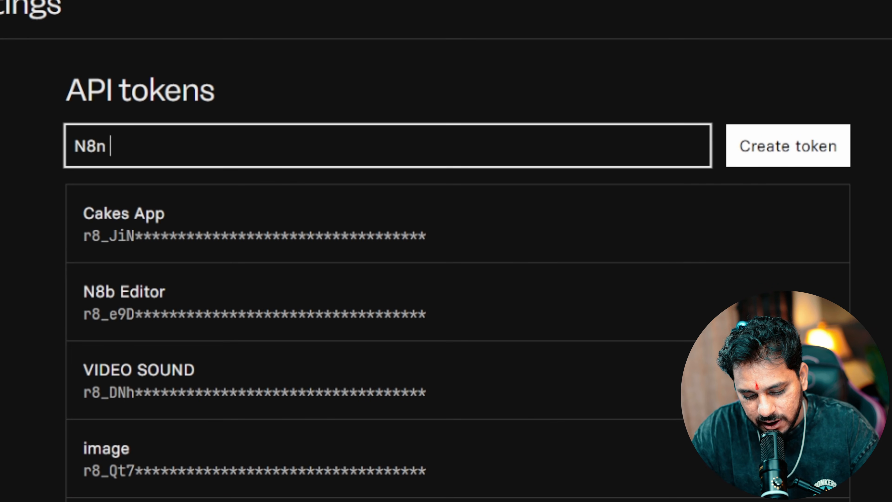
pyautogui.write(' Content Machine test')
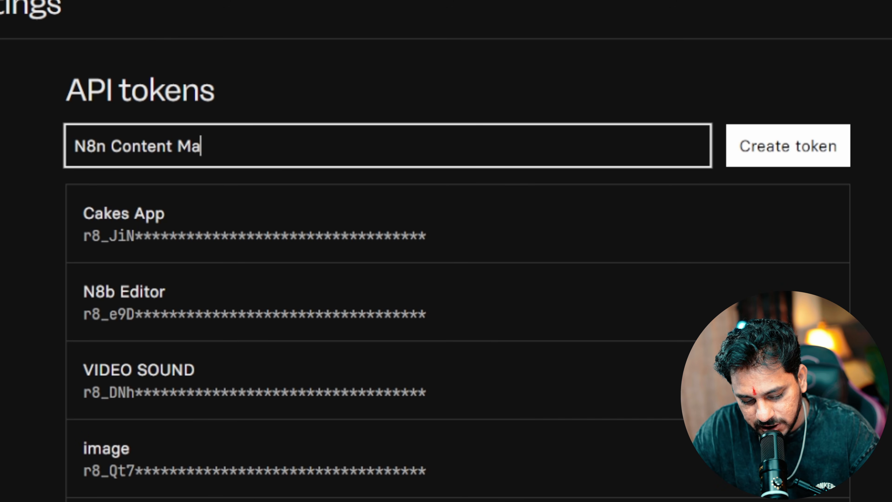
pyautogui.click(770, 138)
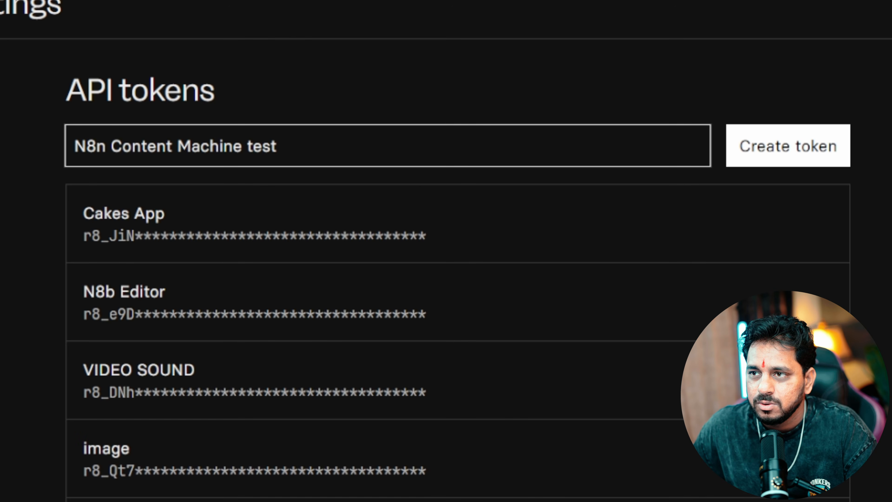
pyautogui.moveTo(285, 233)
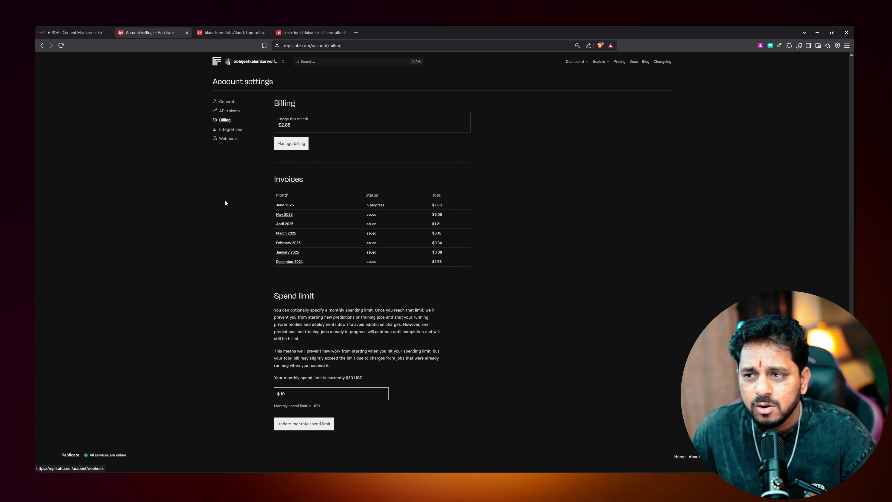
pyautogui.moveTo(286, 394); pyautogui.dragTo(267, 395)
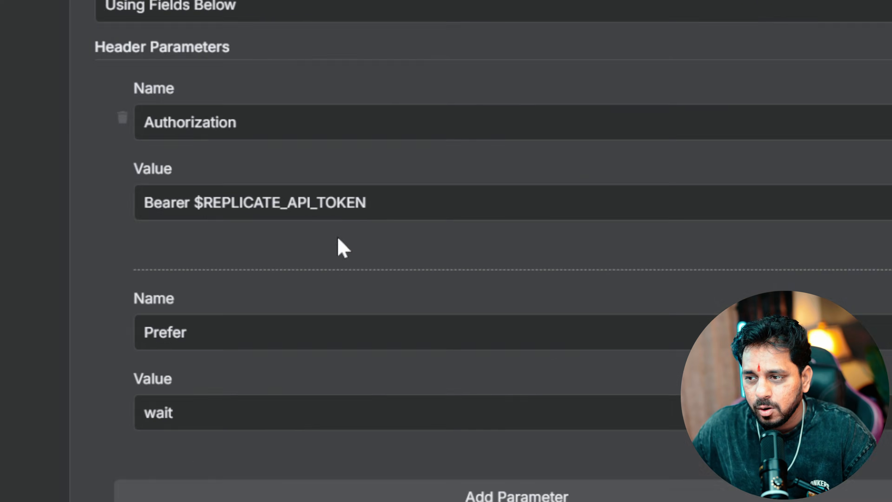
# Replace the $REPLICATE_API_TOKEN placeholder in the Authorization header with the real API token
pyautogui.moveTo(182, 197); pyautogui.dragTo(363, 197)
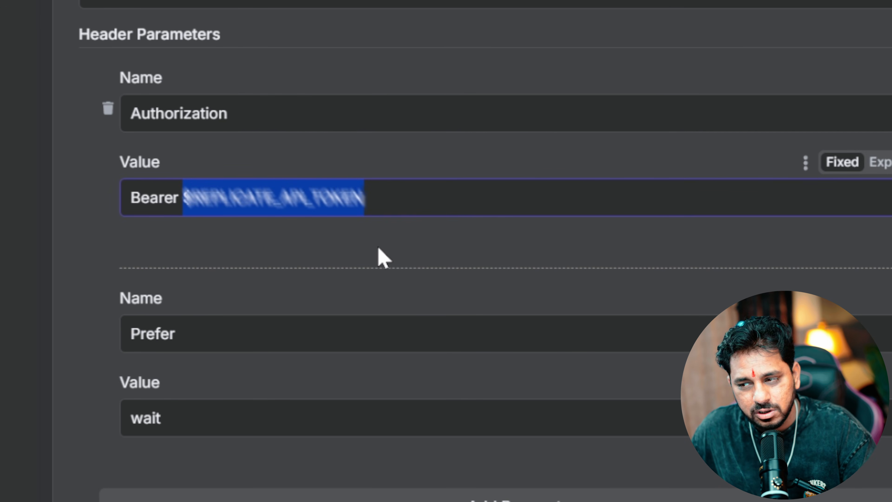
pyautogui.hotkey('ctrl', 'v')
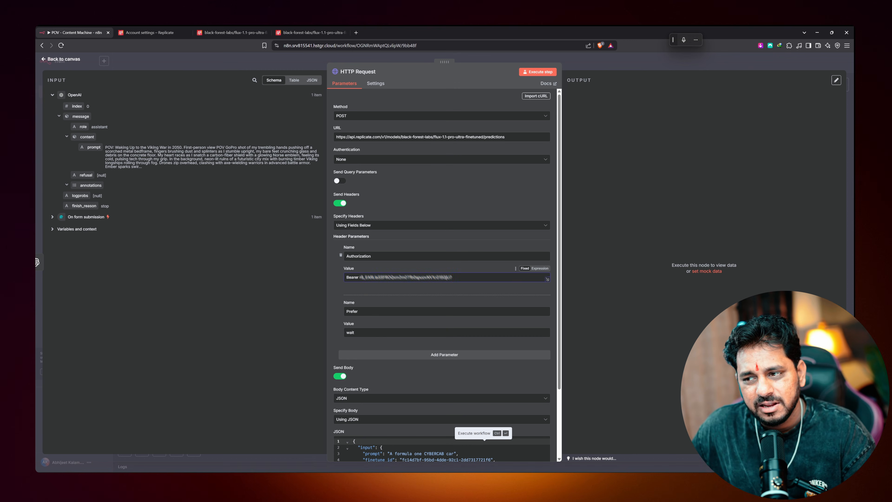
pyautogui.moveTo(332, 266); pyautogui.dragTo(439, 265)
pyautogui.click(452, 277)
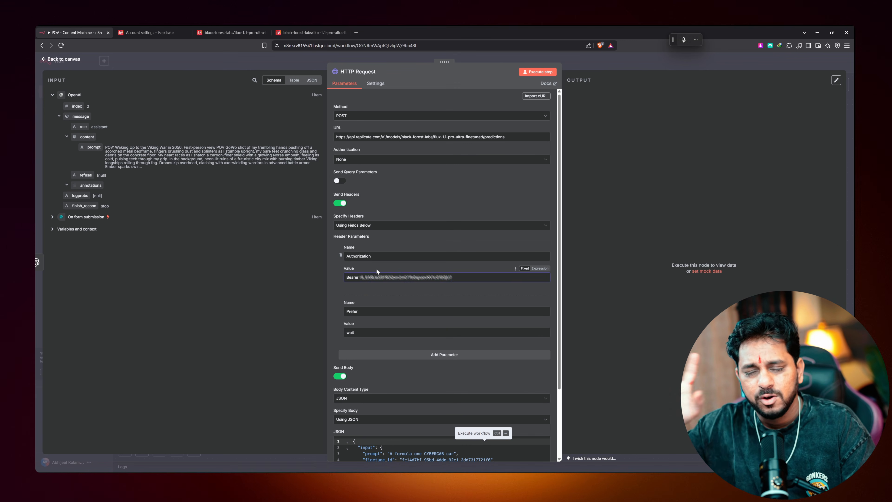
# Make the JSON body an expression using {{ $json.message.content.prompt }} with aspect_ratio 9:16
pyautogui.scroll(-3, 344, 348)
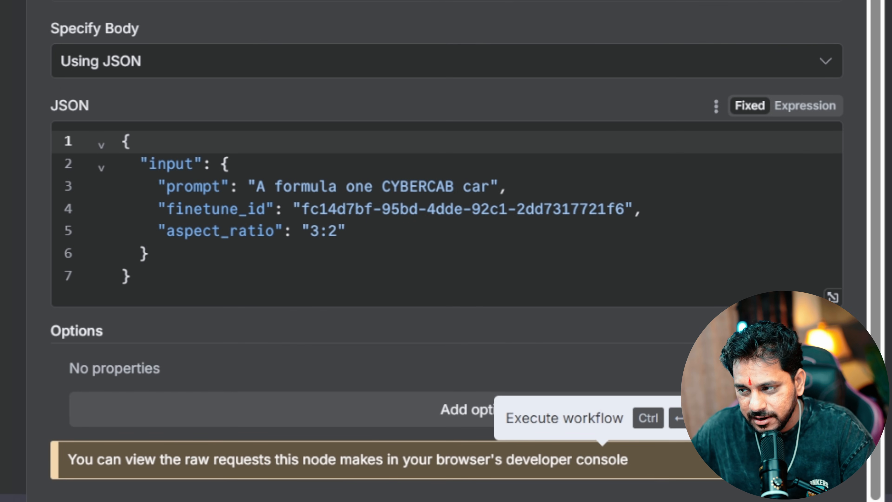
pyautogui.click(789, 107)
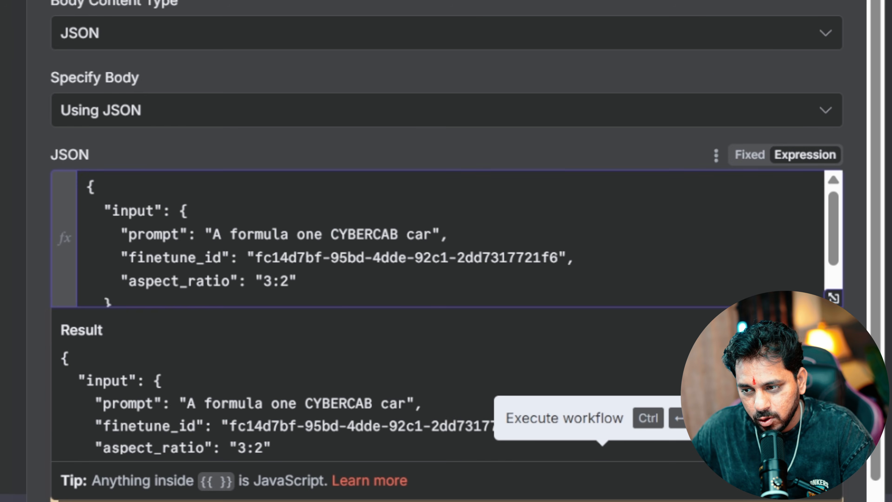
pyautogui.moveTo(246, 234); pyautogui.dragTo(424, 234)
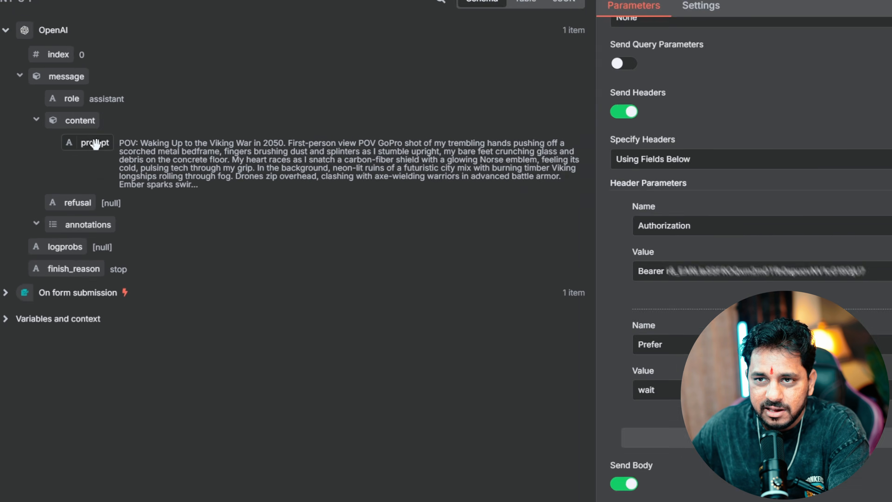
pyautogui.moveTo(95, 144); pyautogui.dragTo(684, 501)
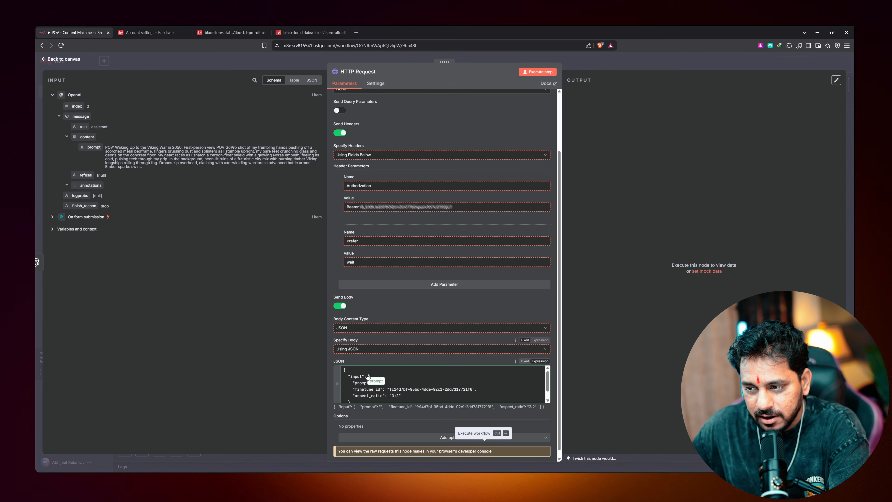
pyautogui.moveTo(378, 385); pyautogui.dragTo(377, 383)
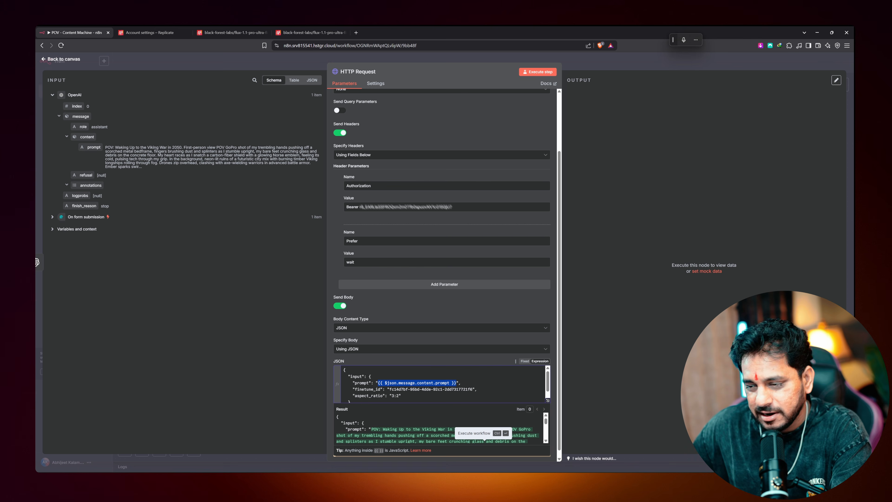
pyautogui.scroll(-1, 440, 383)
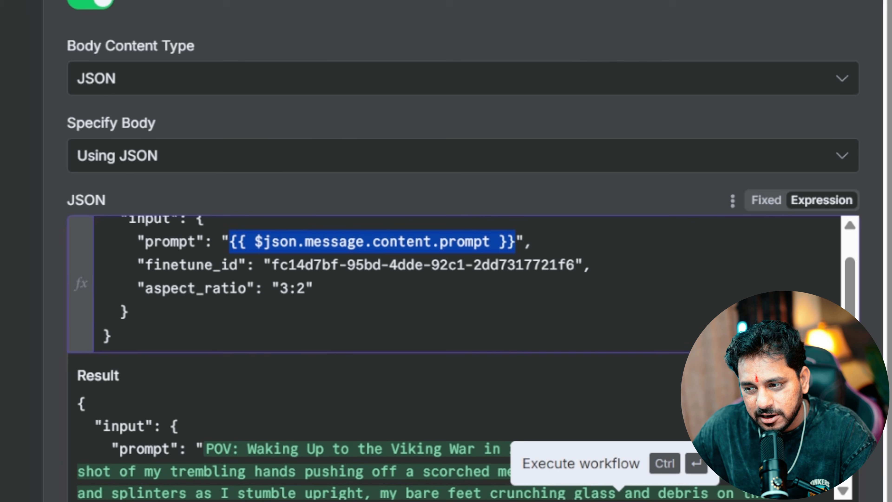
pyautogui.moveTo(391, 384); pyautogui.dragTo(396, 385)
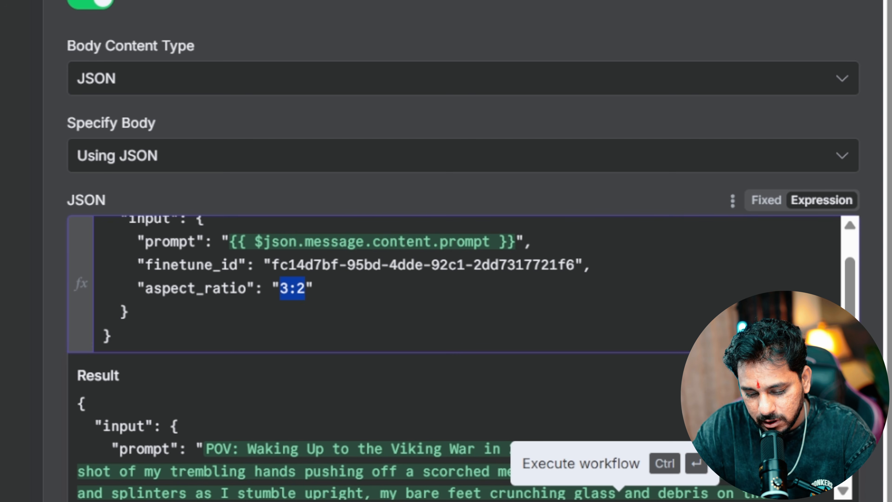
pyautogui.write('9')
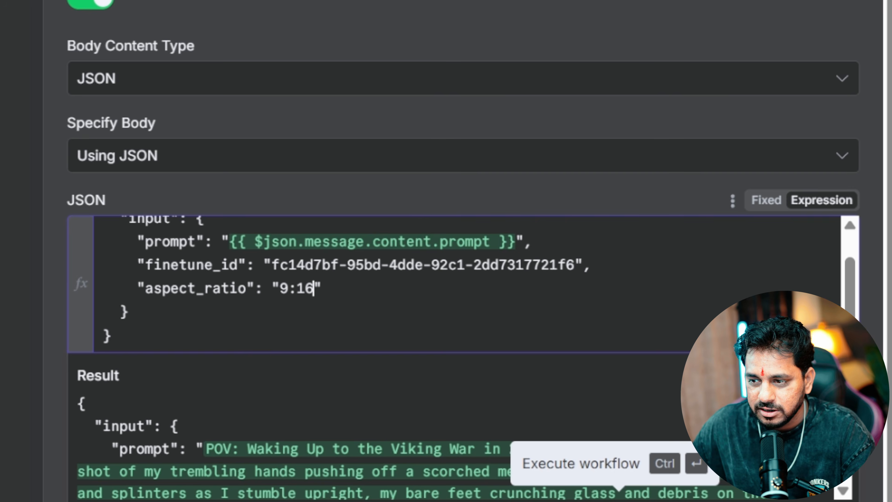
pyautogui.press('Escape')
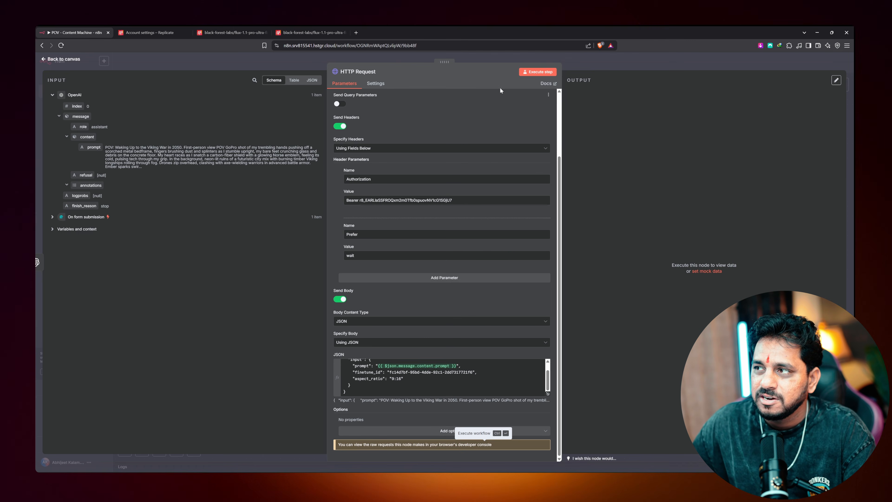
# Execute the HTTP Request step and check Replicate's Predictions list for the processing flux job
pyautogui.click(530, 72)
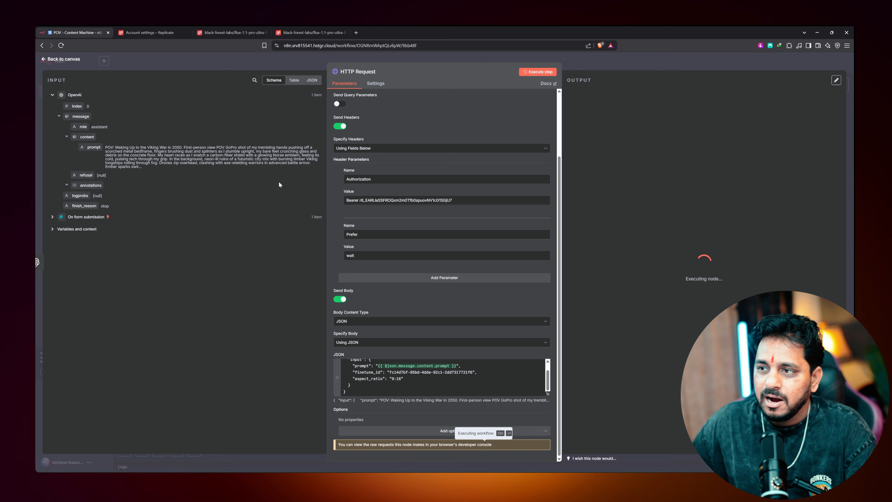
pyautogui.scroll(3, 339, 238)
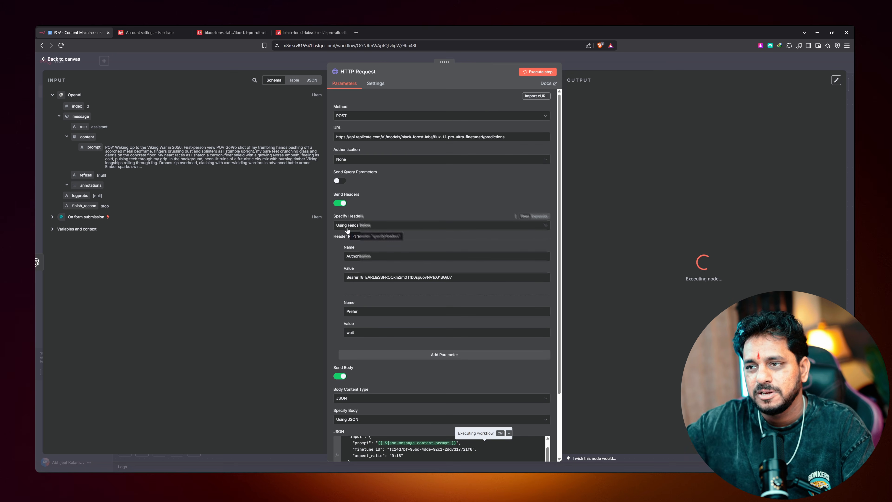
pyautogui.click(150, 32)
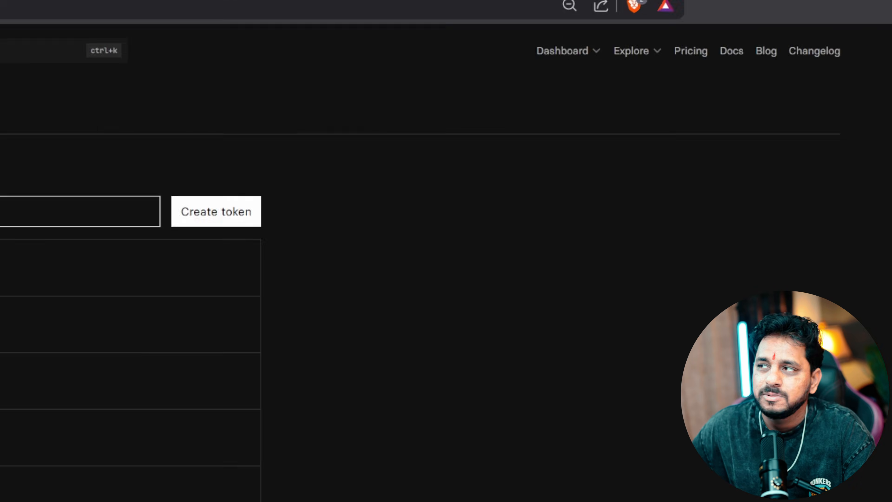
pyautogui.moveTo(562, 60)
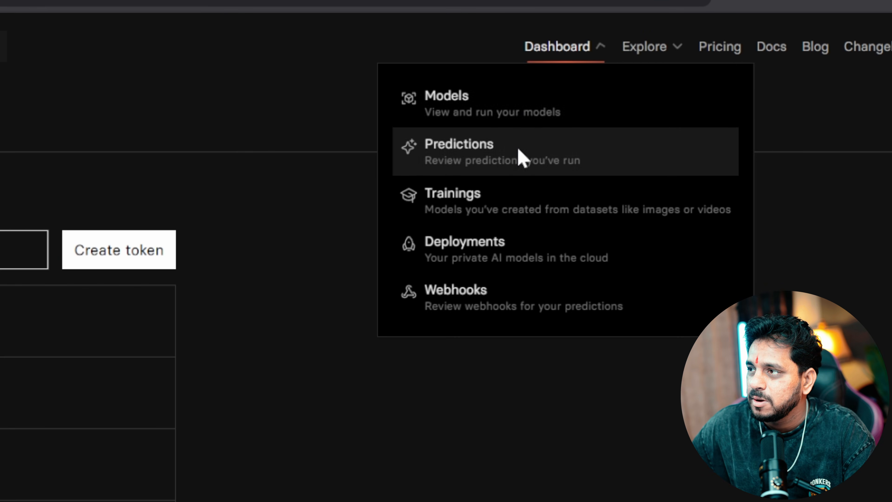
pyautogui.click(484, 154)
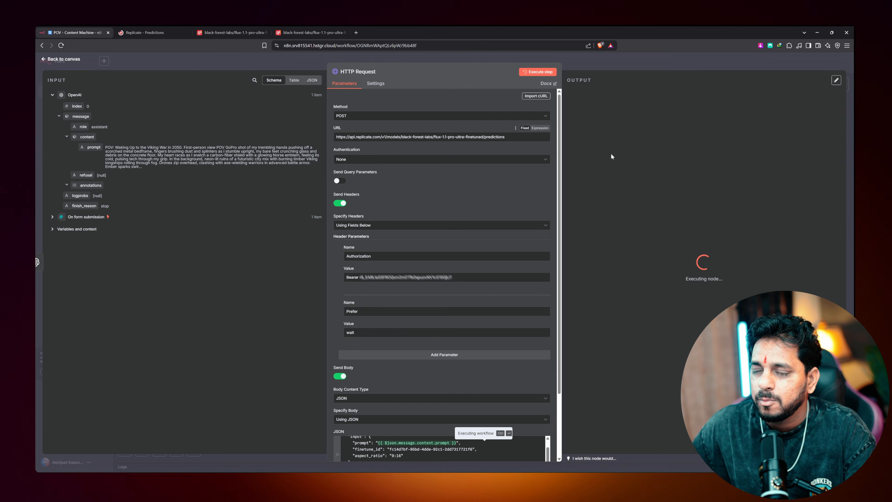
pyautogui.click(143, 31)
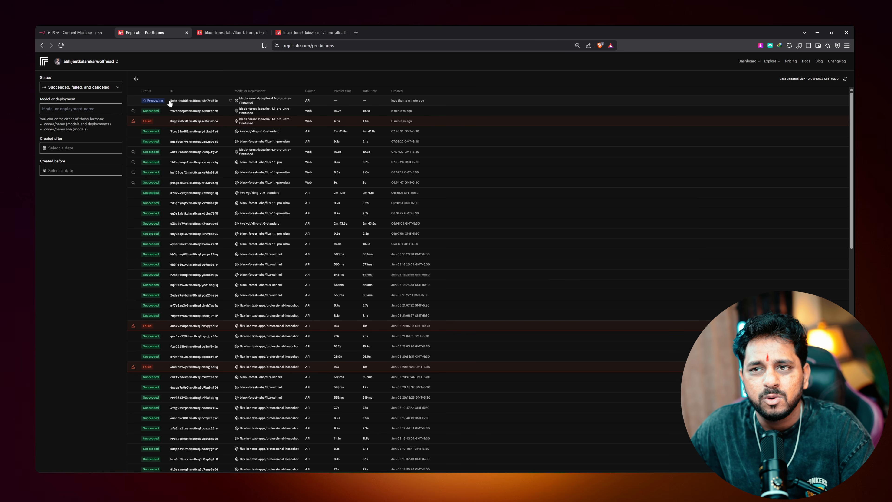
# Copy the generated image URL from n8n's HTTP Request output into a new browser tab's address bar
pyautogui.click(52, 32)
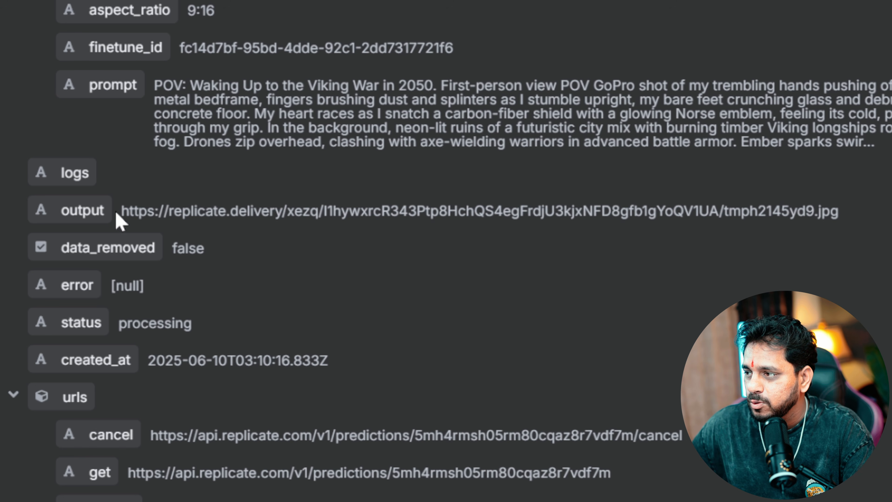
pyautogui.moveTo(129, 211); pyautogui.dragTo(845, 225)
pyautogui.hotkey('ctrl', 'c')
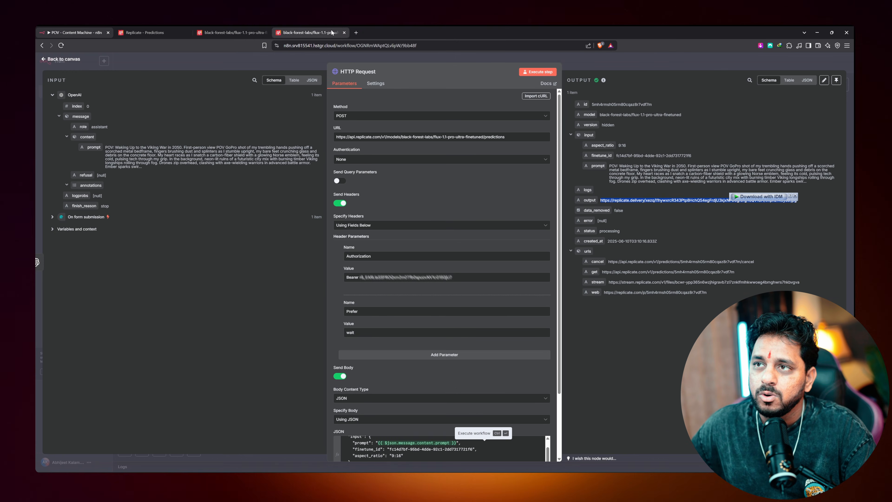
pyautogui.click(355, 32)
pyautogui.hotkey('ctrl', 'v')
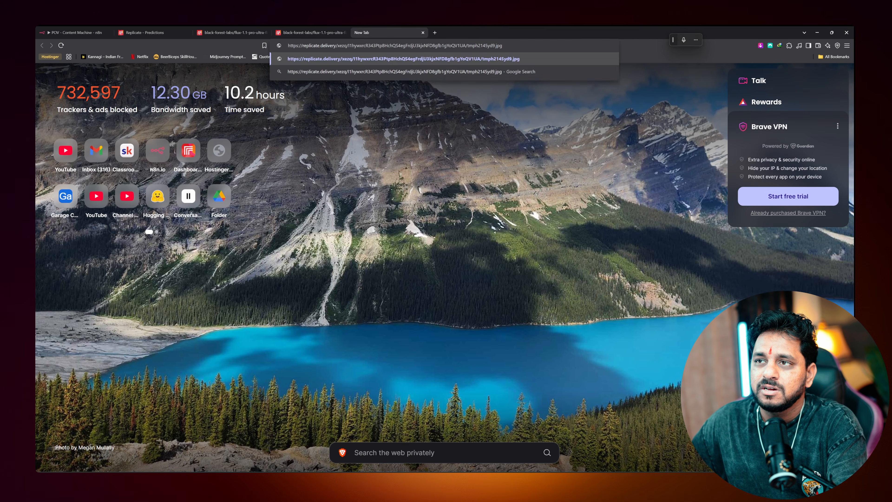
# Load the generated image tmph2145yd9.jpg from its URL
pyautogui.press('Return')
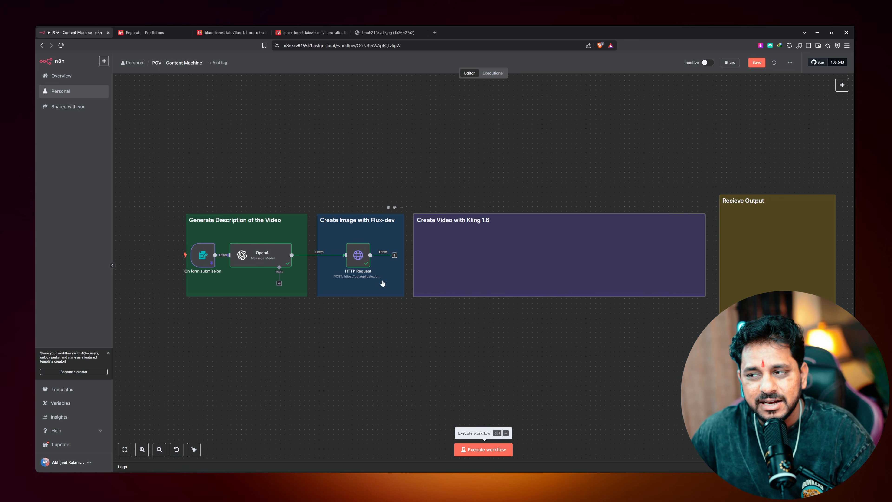
# Add a second HTTP Request node after the image request and shift it right in the Kling 1.6 group
pyautogui.click(394, 255)
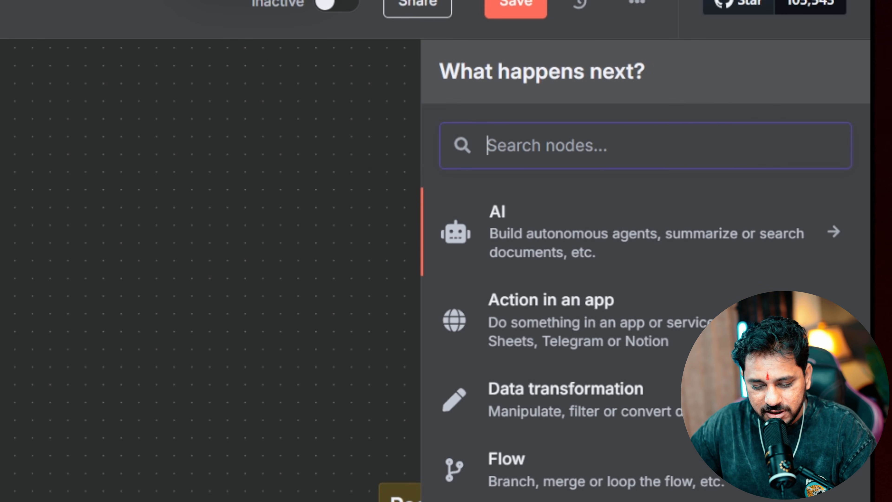
pyautogui.write('http')
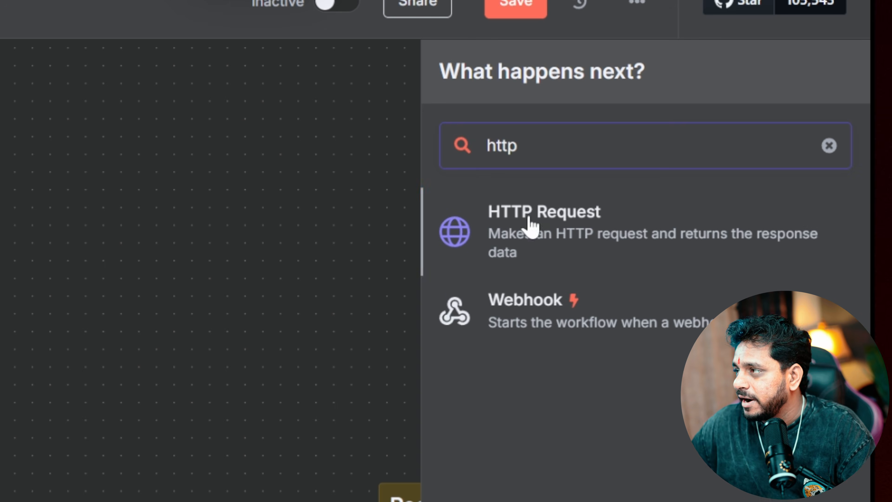
pyautogui.click(528, 226)
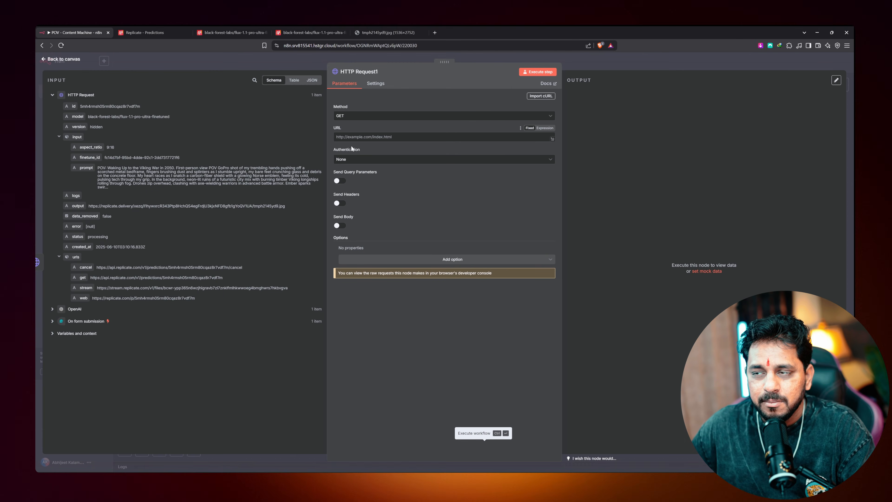
pyautogui.click(61, 59)
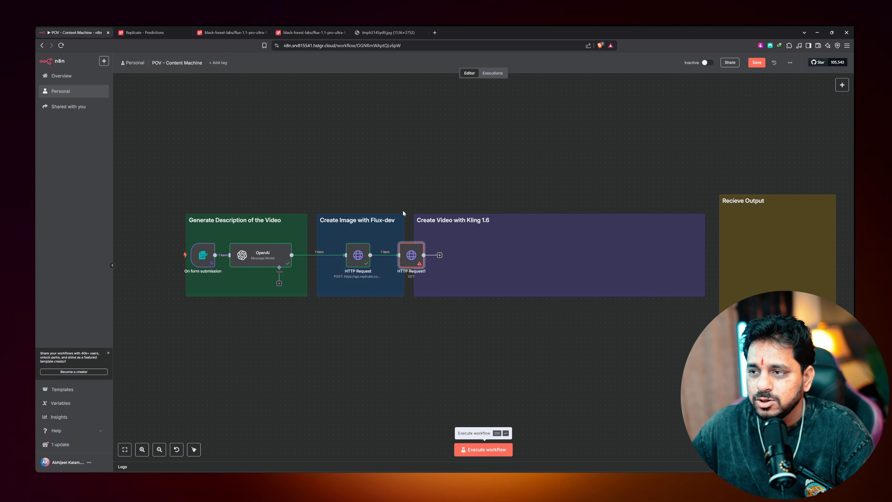
pyautogui.moveTo(416, 261); pyautogui.dragTo(443, 257)
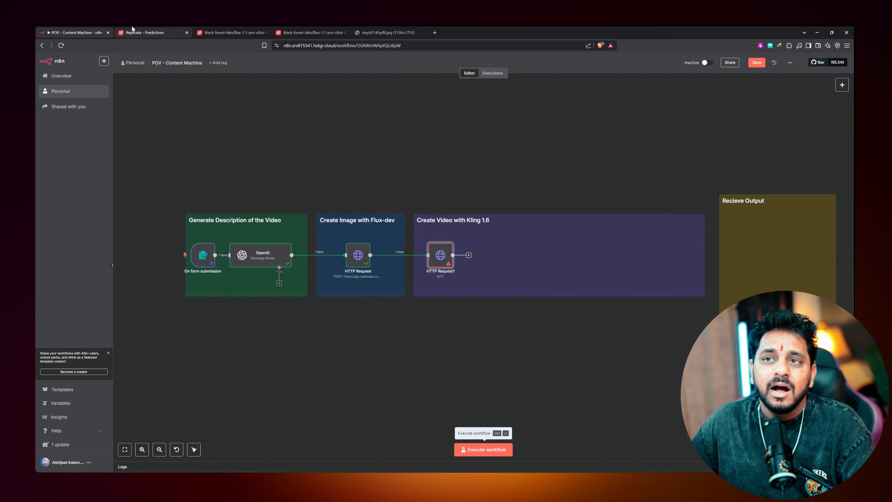
pyautogui.click(150, 32)
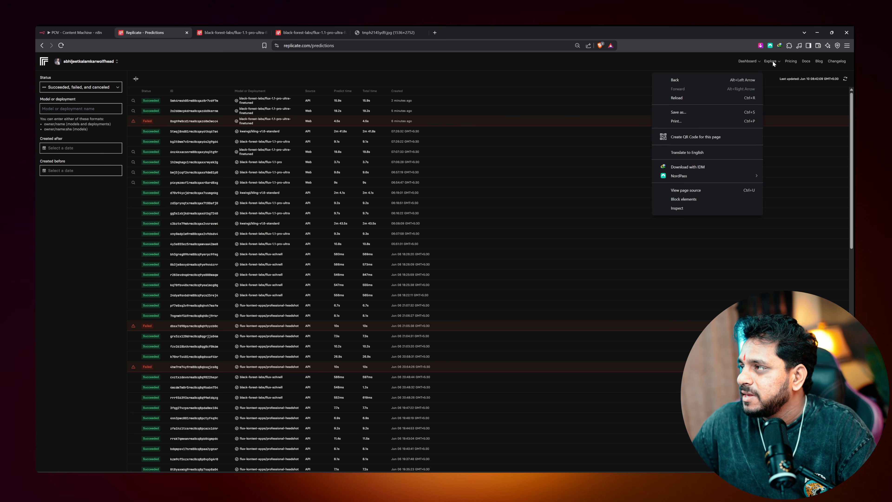
# Browse Replicate's video models collection and open the kwaivgi/kling-v1.6-standard model
pyautogui.moveTo(770, 60)
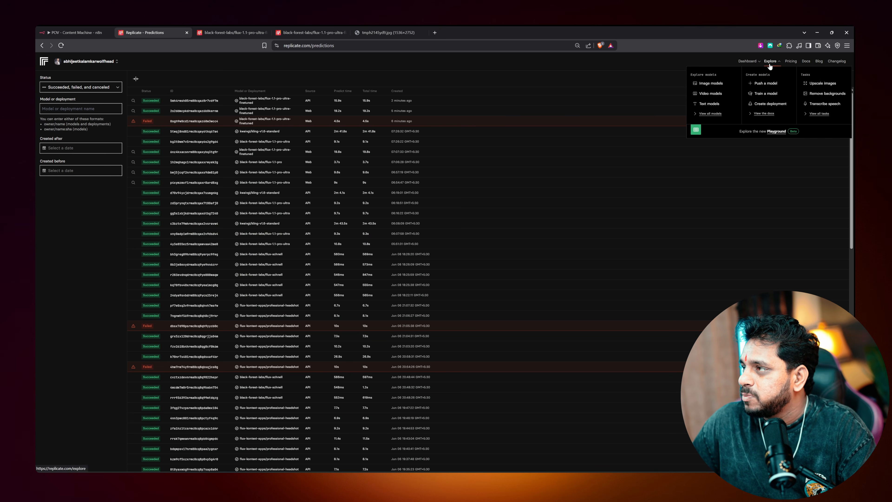
pyautogui.click(710, 94)
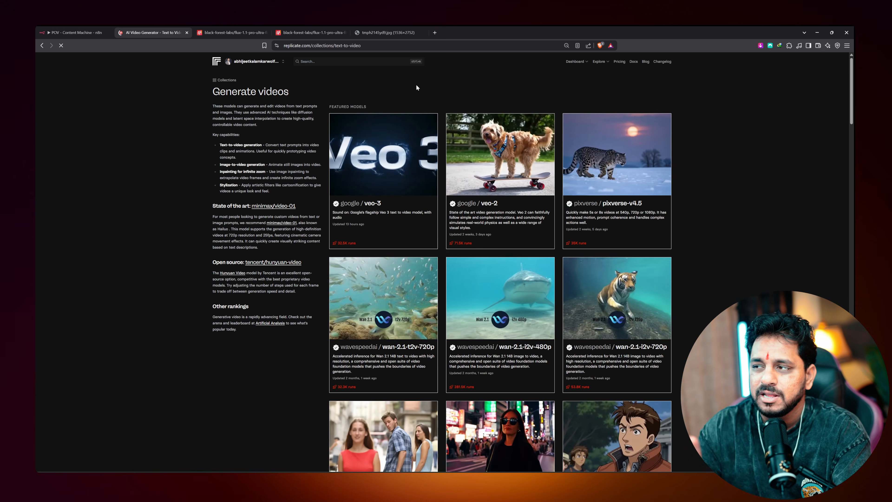
pyautogui.scroll(-5, 342, 148)
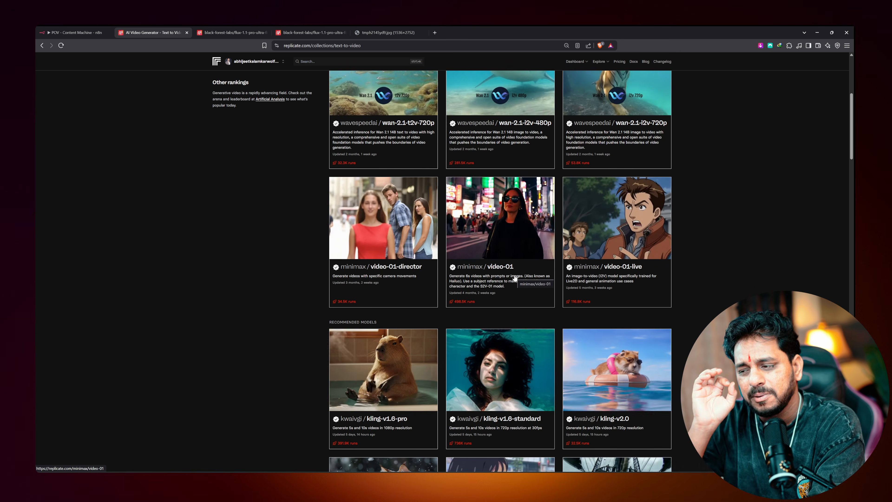
pyautogui.scroll(-4, 329, 296)
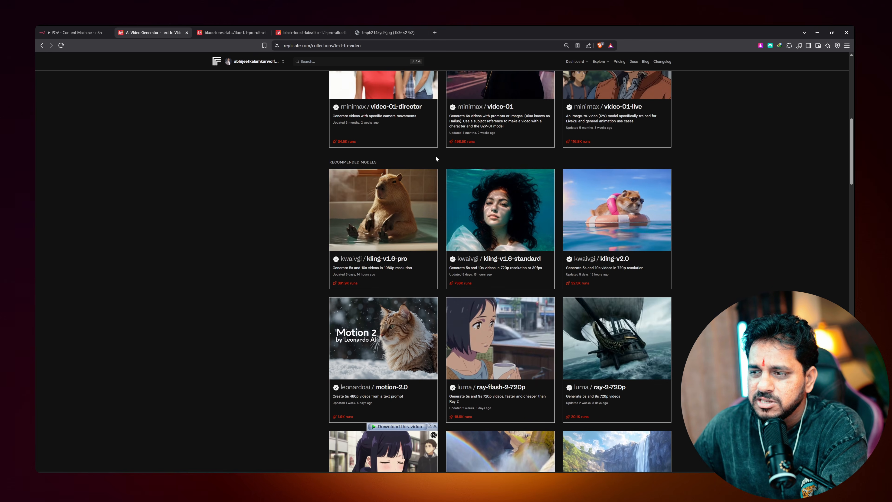
pyautogui.scroll(1, 249, 235)
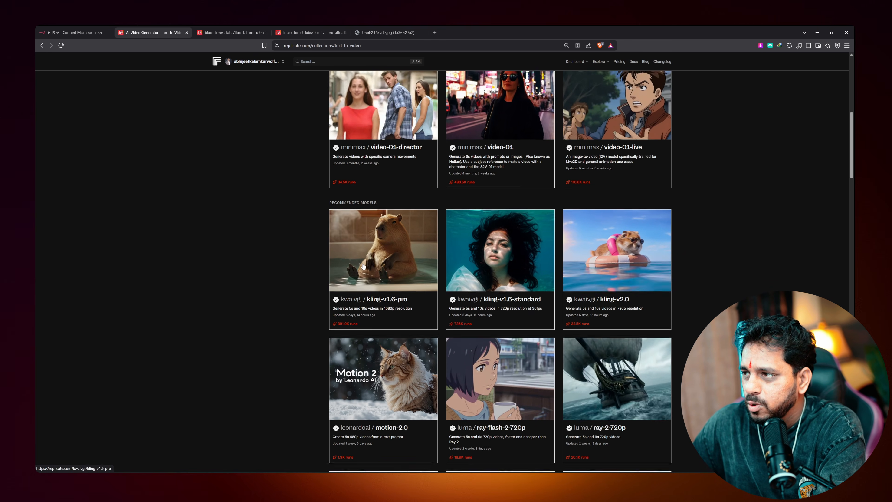
pyautogui.scroll(1, 362, 266)
pyautogui.scroll(3, 299, 273)
pyautogui.scroll(-5, 477, 248)
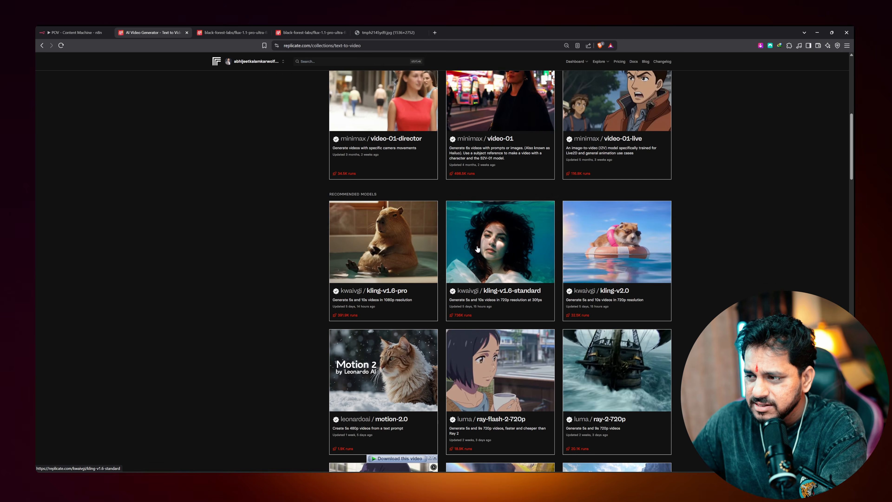
pyautogui.click(477, 249)
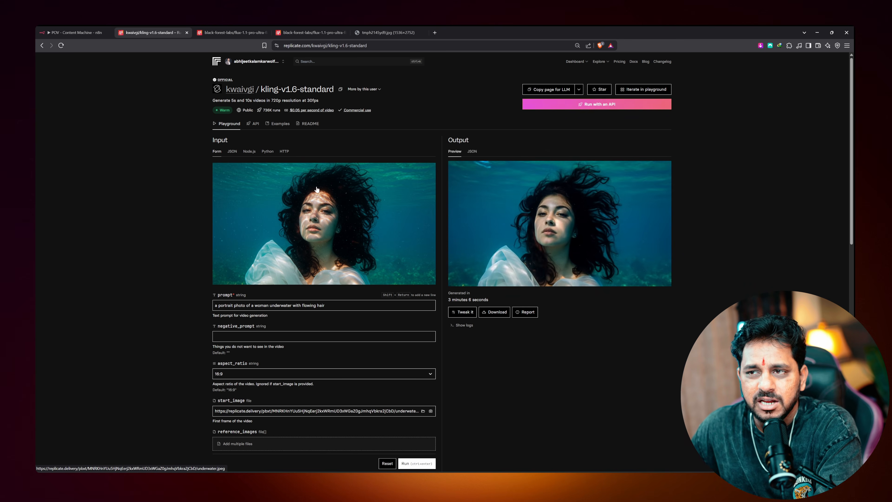
# Scroll the kling-v1.6-standard page to check its $0.05 per second video pricing
pyautogui.scroll(-5, 196, 255)
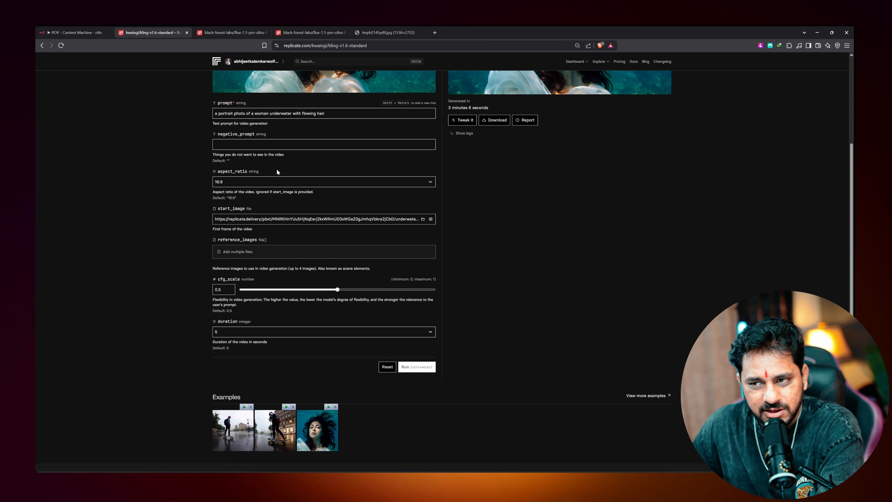
pyautogui.scroll(-6, 277, 172)
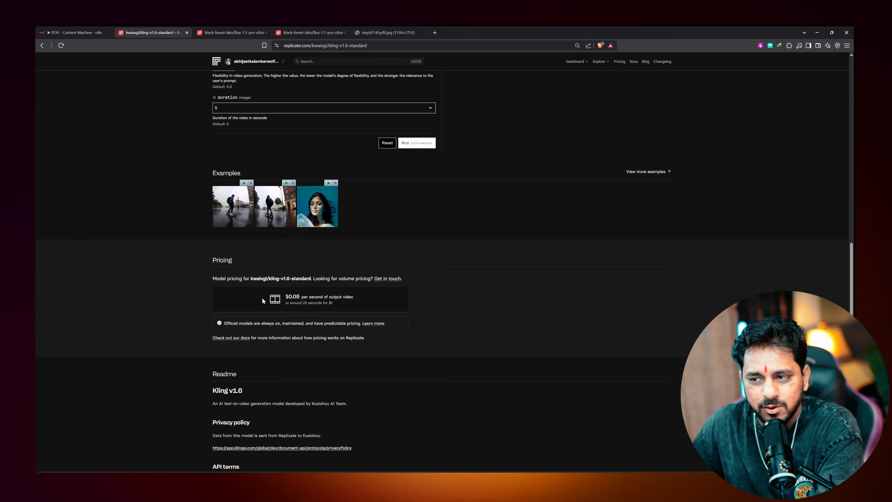
pyautogui.middleClick(309, 308)
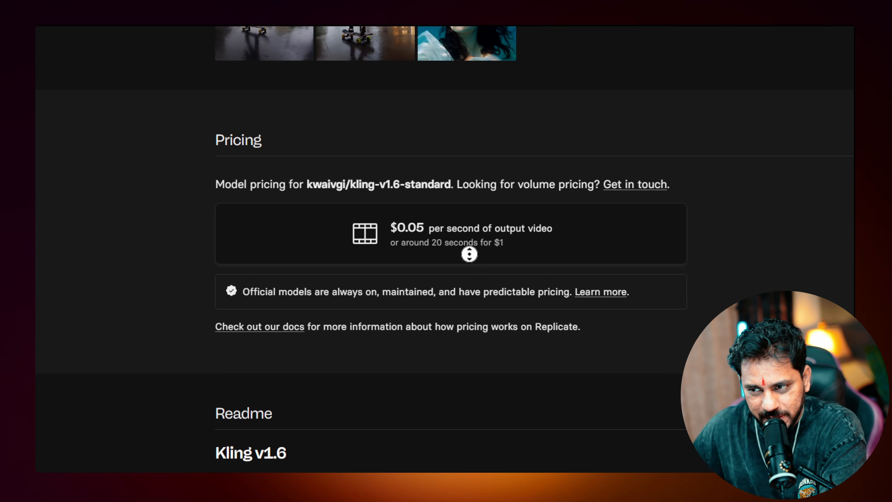
pyautogui.scroll(6, 469, 253)
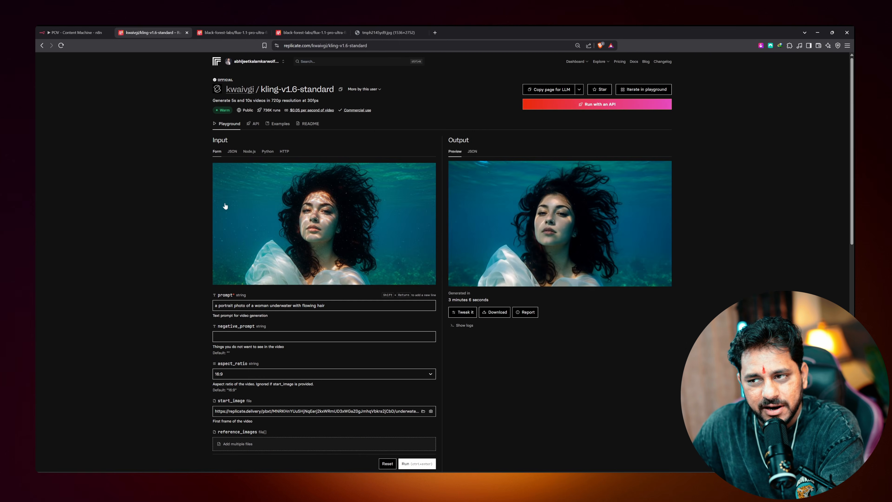
pyautogui.scroll(-10, 169, 211)
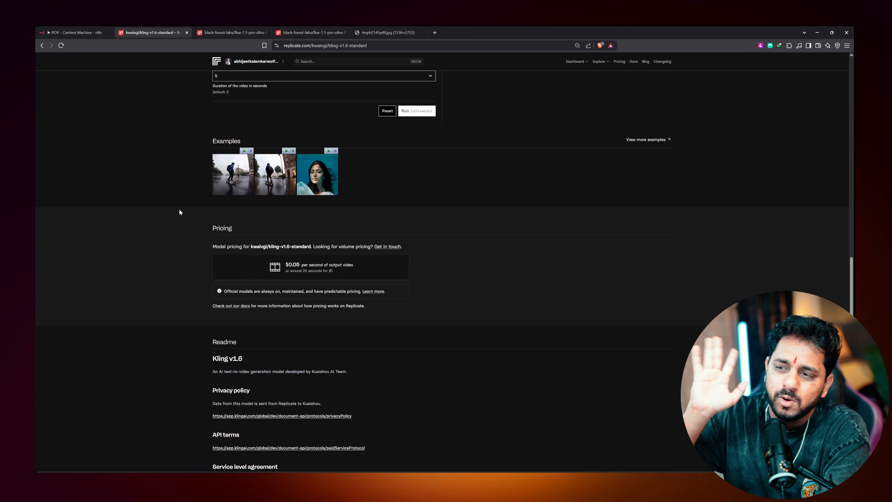
pyautogui.press('super')
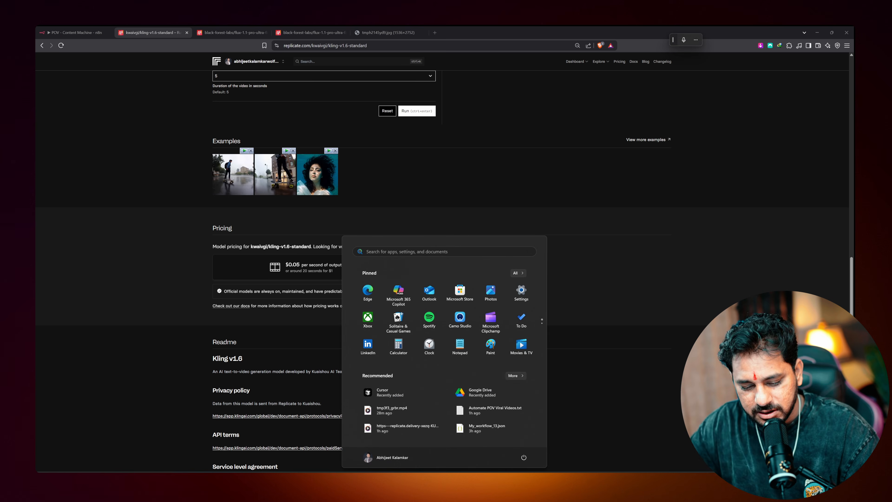
# Launch Calculator and compute 86 ÷ 4 + 6 = 27.5
pyautogui.write('calc')
pyautogui.press('Return')
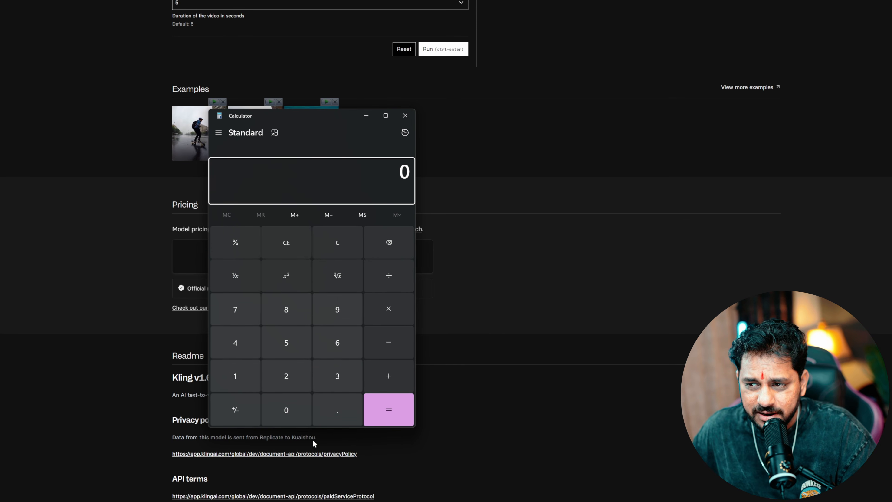
pyautogui.click(285, 318)
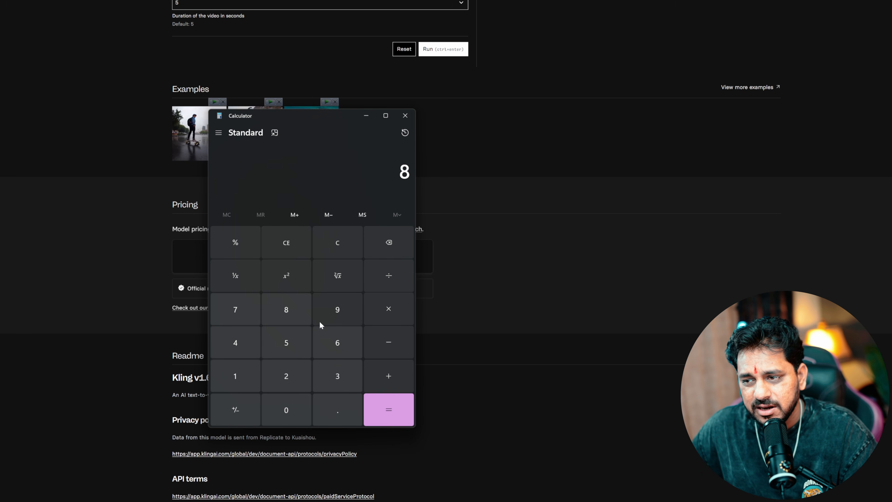
pyautogui.click(335, 342)
pyautogui.click(389, 277)
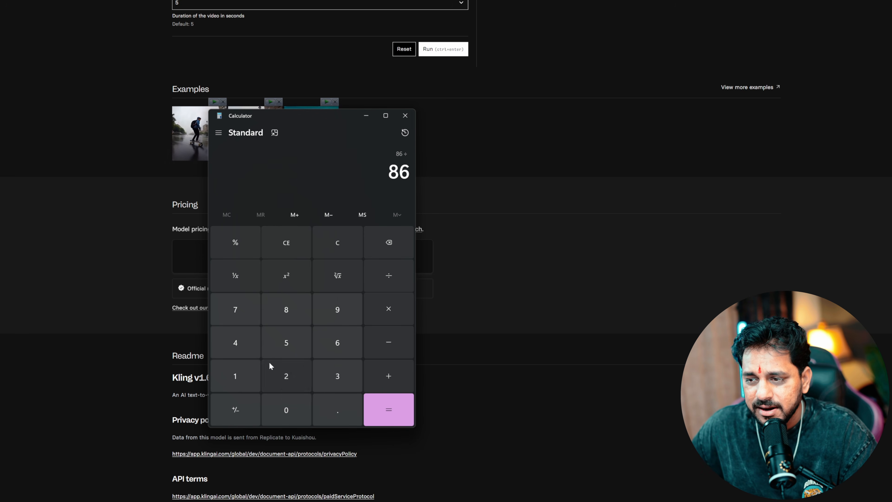
pyautogui.click(233, 343)
pyautogui.click(397, 418)
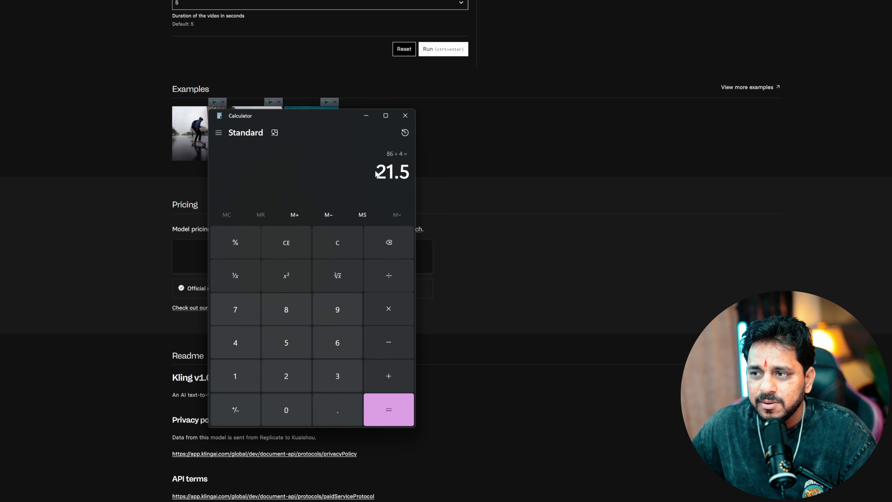
pyautogui.hotkey('ctrl', 'c')
pyautogui.click(371, 368)
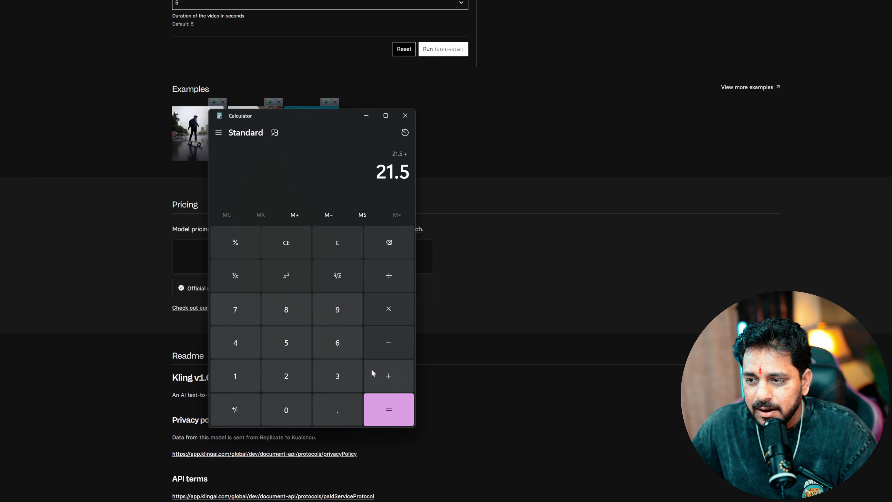
pyautogui.click(331, 348)
pyautogui.click(377, 410)
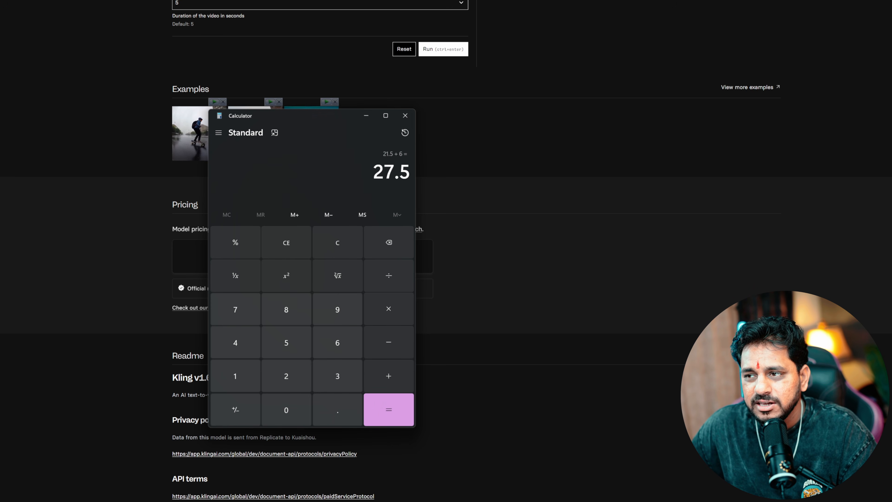
pyautogui.hotkey('ctrl', 'c')
# Compute 30 × 30 × 12 = 10,800, then close Calculator
pyautogui.click(302, 250)
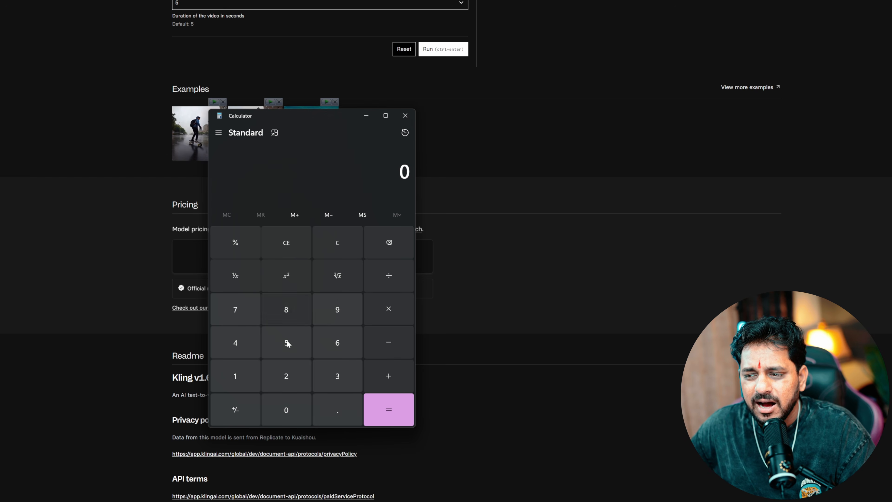
pyautogui.click(328, 387)
pyautogui.click(287, 409)
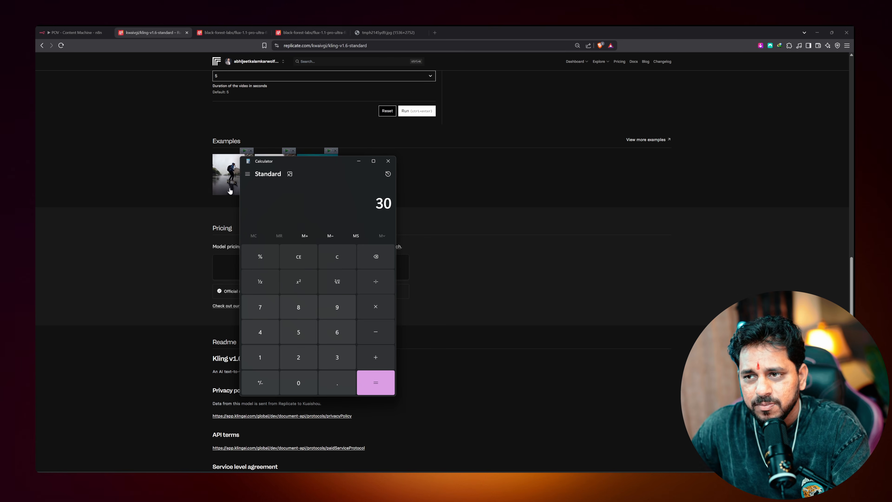
pyautogui.click(374, 306)
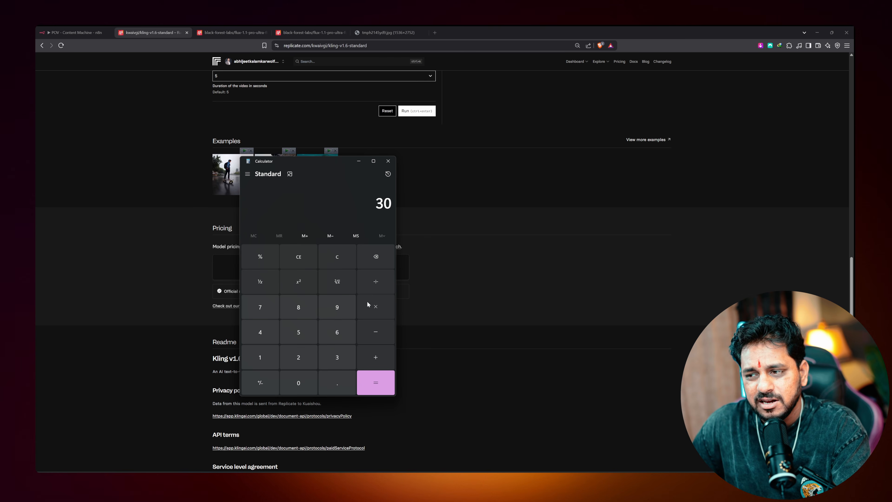
pyautogui.click(335, 358)
pyautogui.click(296, 383)
pyautogui.click(374, 382)
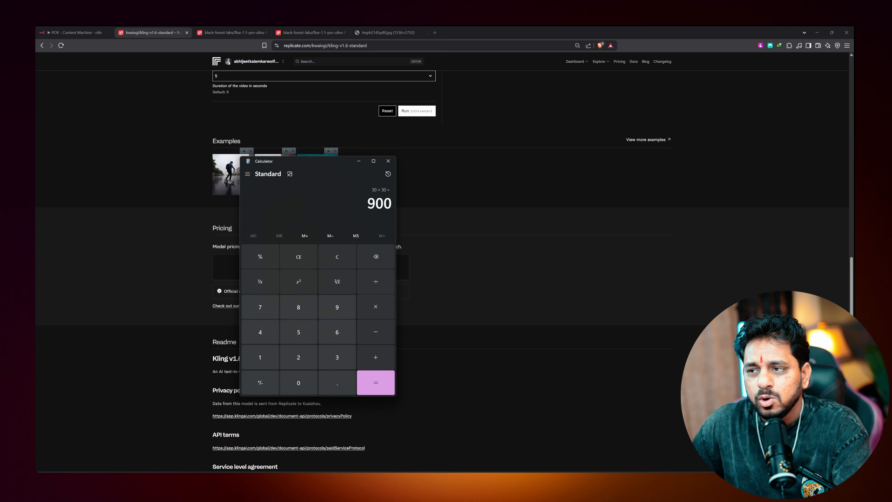
pyautogui.moveTo(391, 203); pyautogui.dragTo(375, 203)
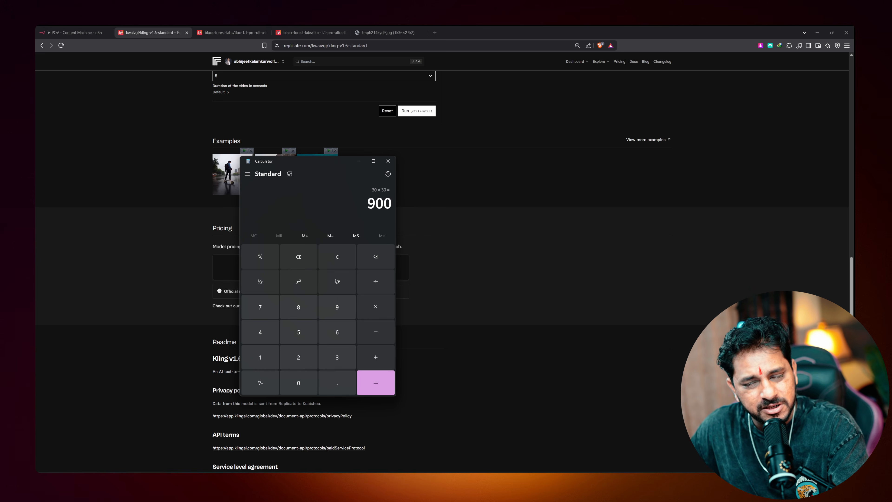
pyautogui.write('12')
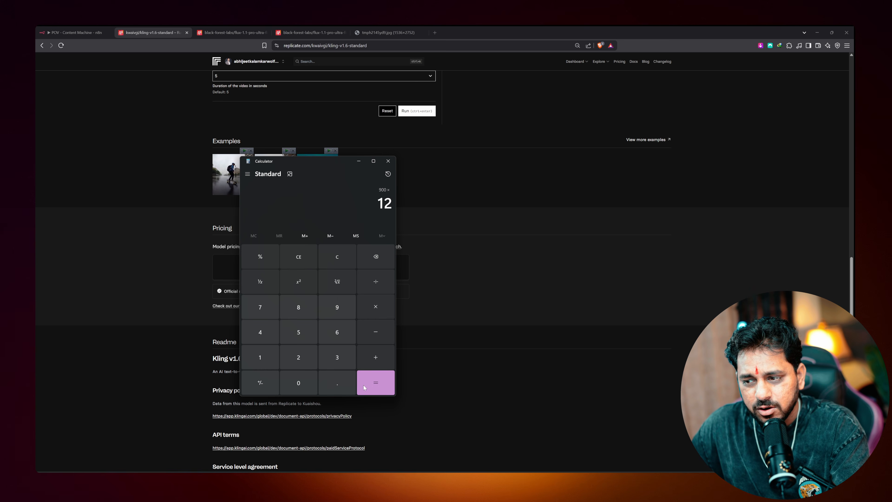
pyautogui.press('Return')
pyautogui.moveTo(349, 203); pyautogui.dragTo(392, 204)
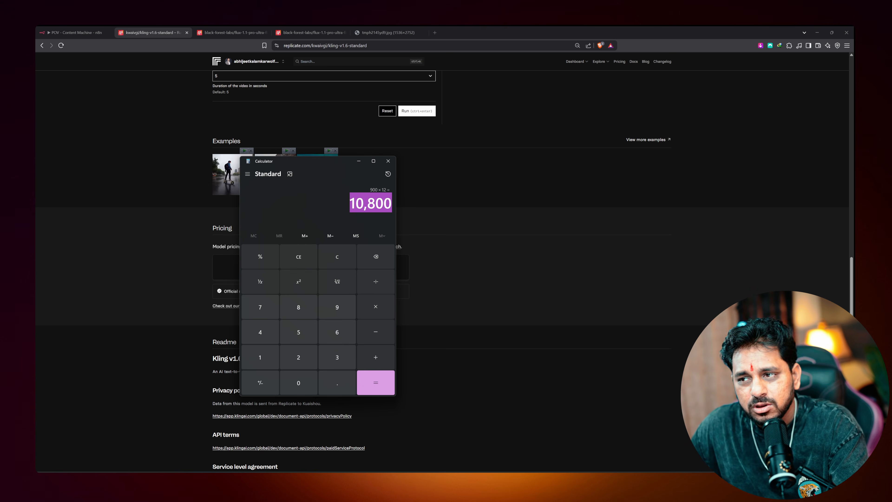
pyautogui.click(315, 204)
pyautogui.moveTo(356, 204); pyautogui.dragTo(375, 203)
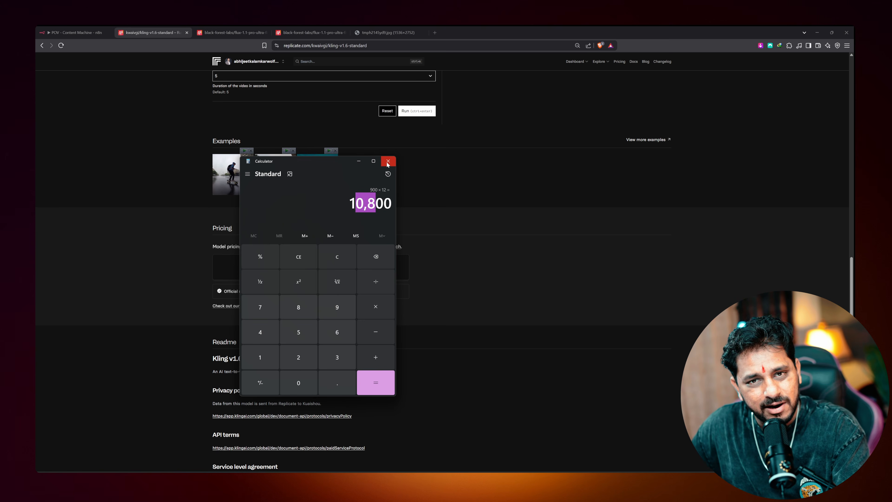
pyautogui.click(388, 161)
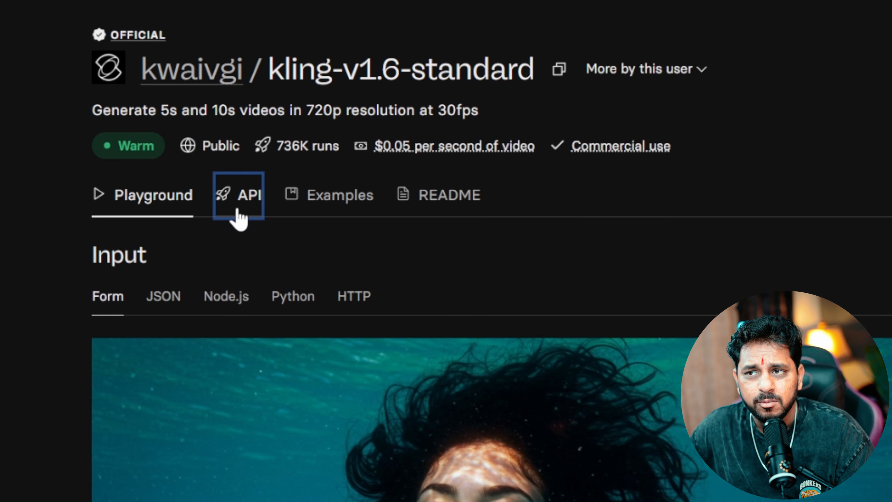
# Copy the kling-v1.6-standard HTTP curl example from the model's API section
pyautogui.click(245, 207)
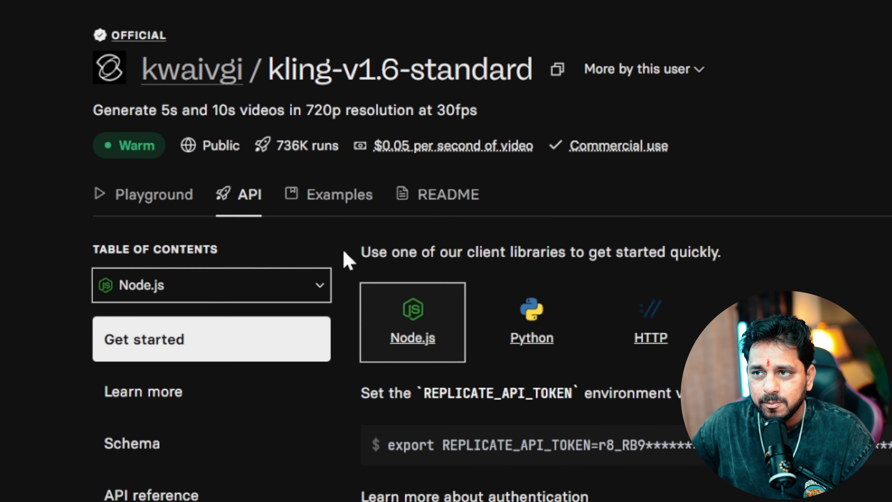
pyautogui.click(651, 319)
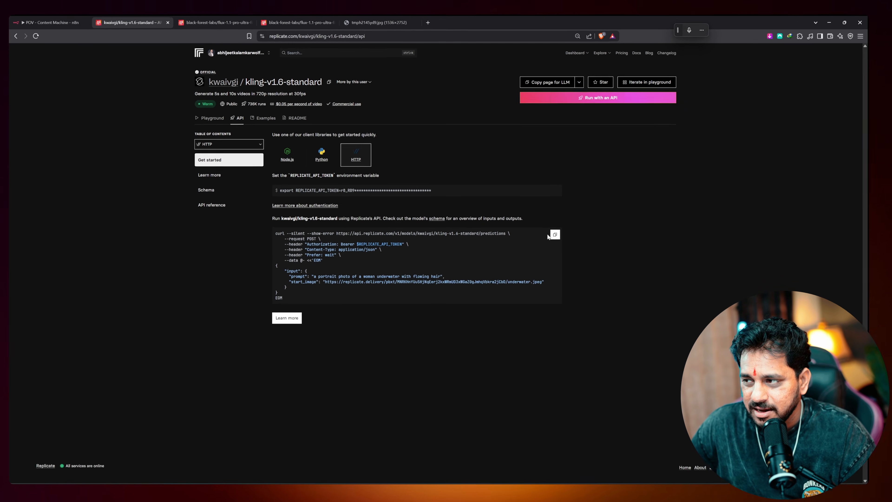
pyautogui.click(556, 235)
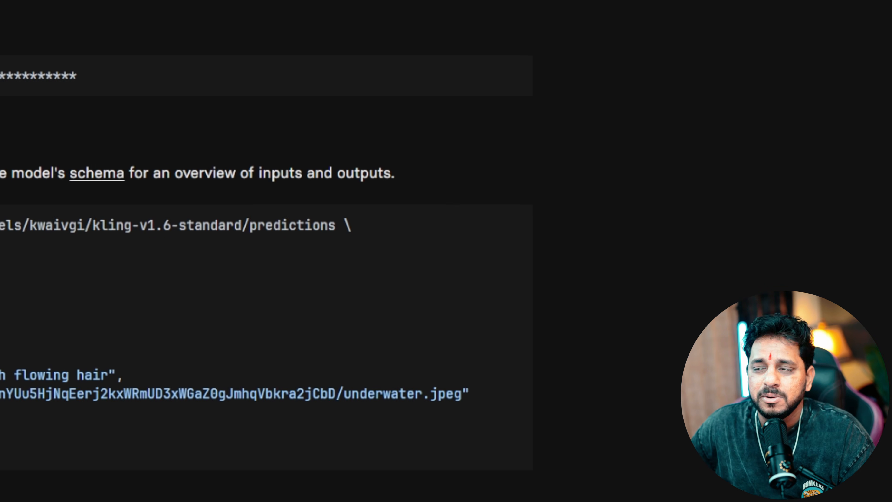
pyautogui.click(70, 32)
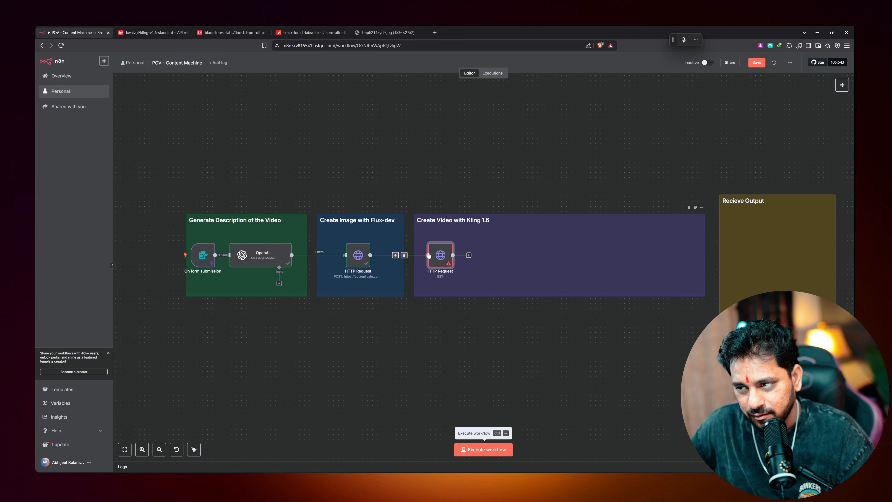
# Import the copied Kling curl command into HTTP Request1, making it a POST to kling-v1.6-standard predictions
pyautogui.doubleClick(444, 258)
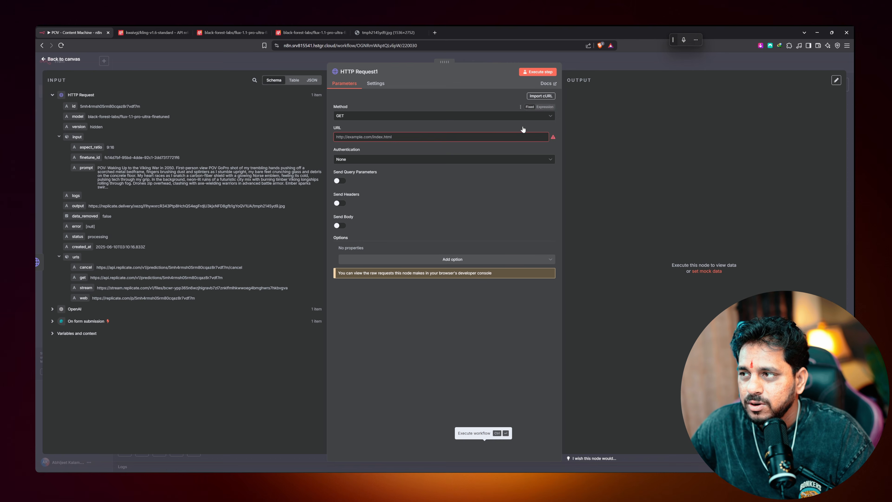
pyautogui.click(541, 95)
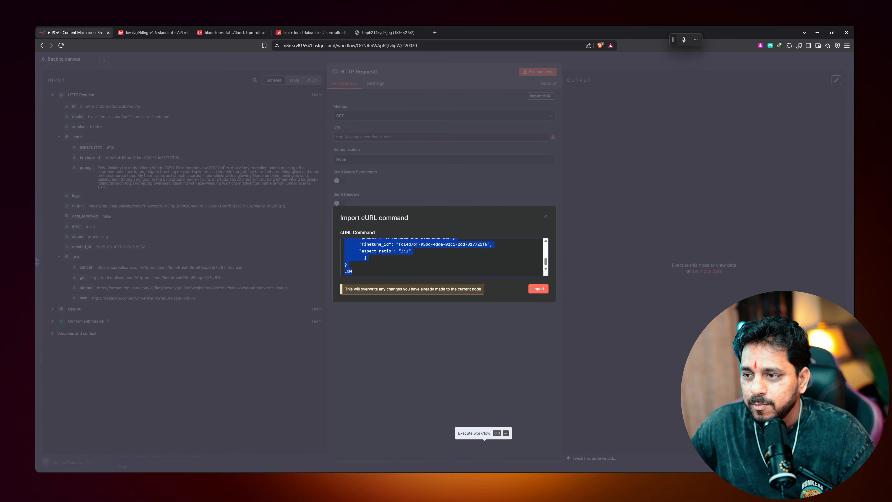
pyautogui.hotkey('ctrl', 'a')
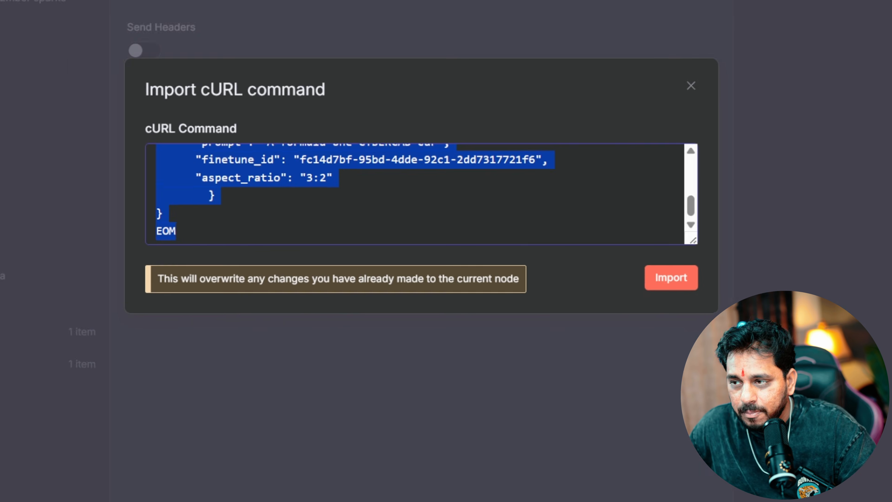
pyautogui.hotkey('ctrl', 'v')
pyautogui.click(666, 275)
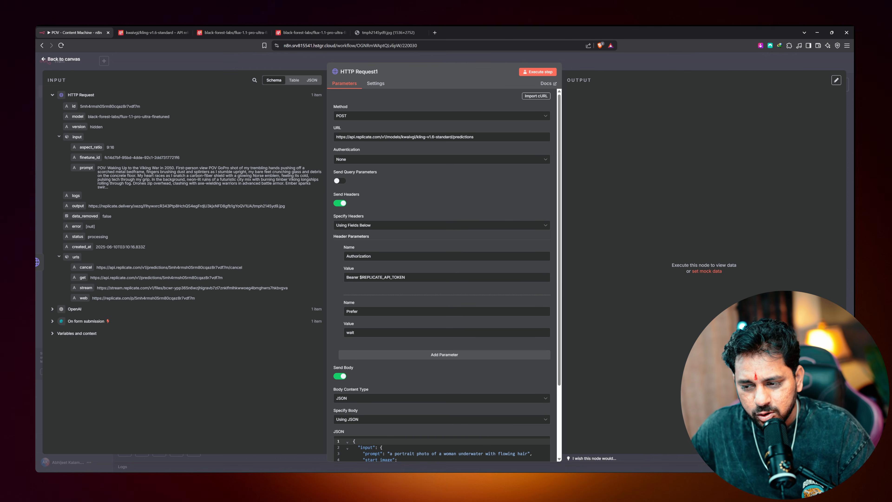
pyautogui.hotkey('alt', 'Tab')
# Scroll through the flux and kling curl code blocks in Notion, then close the window
pyautogui.scroll(-15, 421, 271)
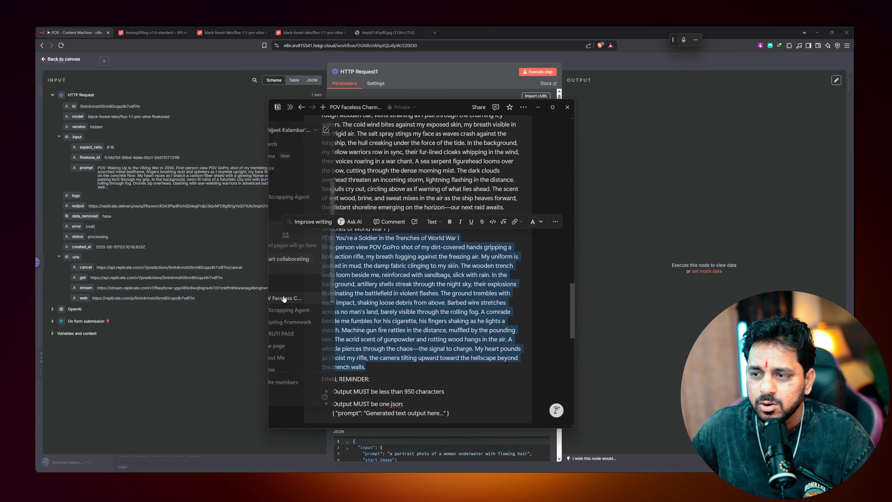
pyautogui.scroll(4, 421, 271)
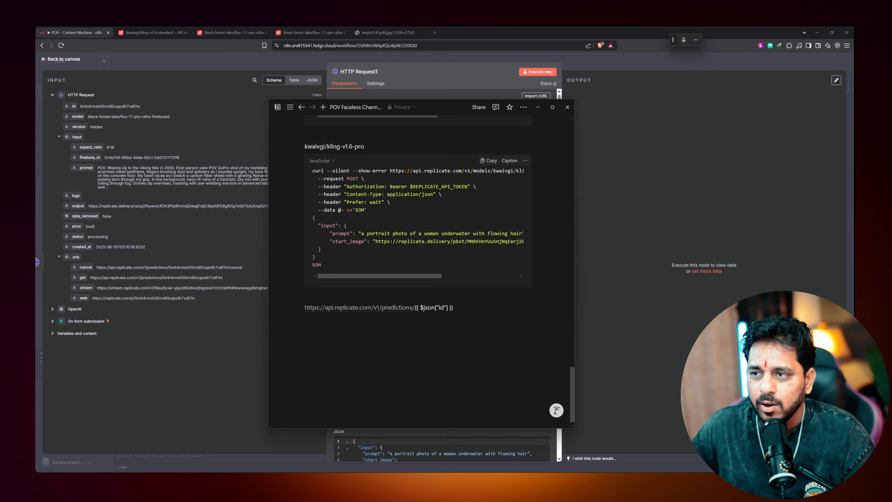
pyautogui.scroll(3, 421, 270)
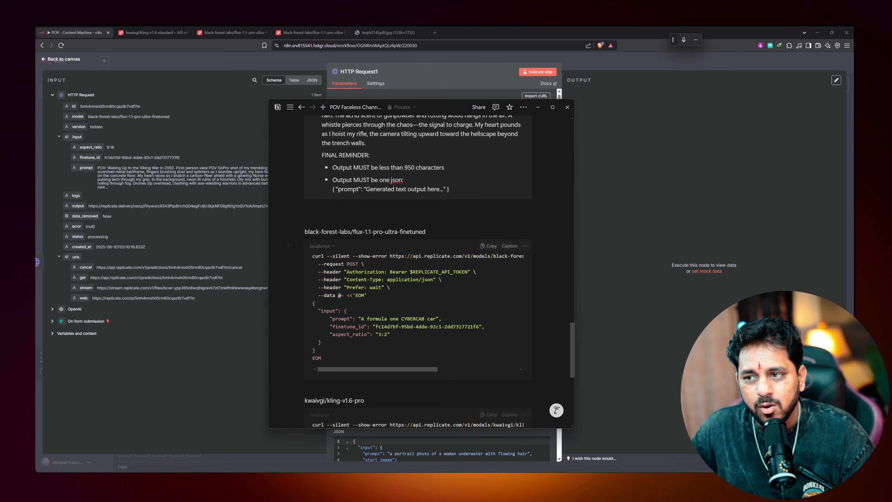
pyautogui.scroll(-1, 422, 270)
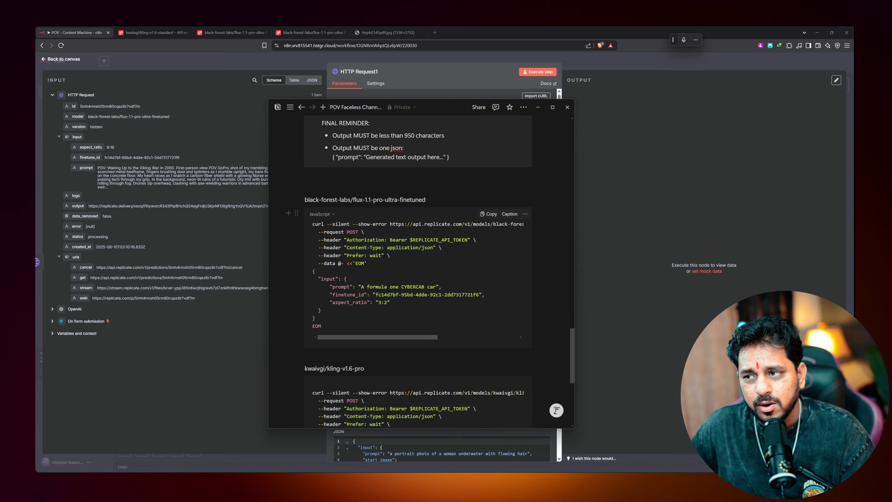
pyautogui.scroll(-6, 421, 270)
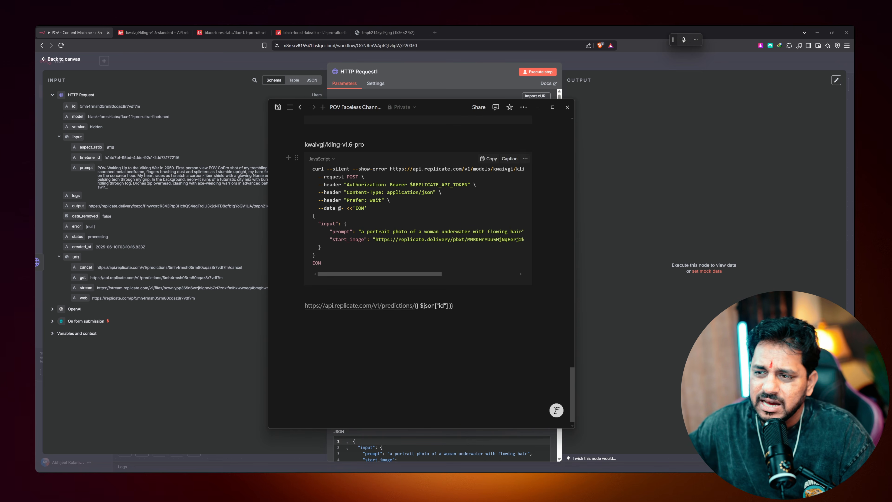
pyautogui.scroll(5, 421, 270)
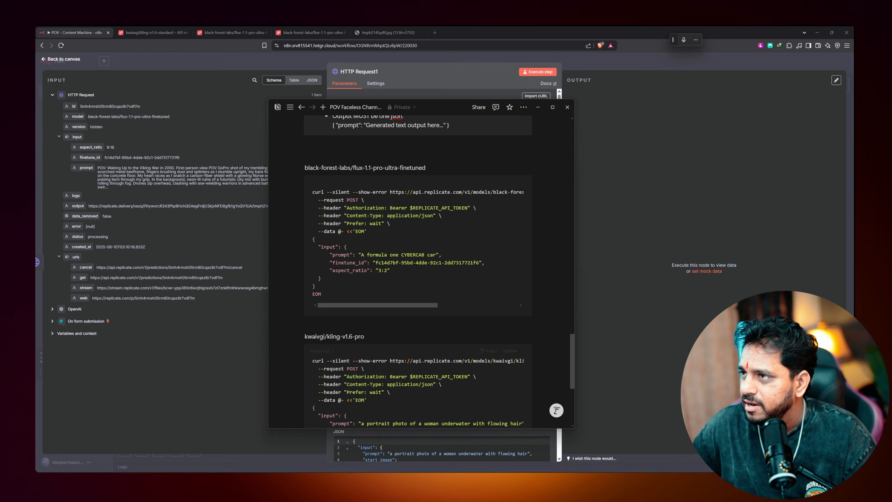
pyautogui.click(567, 107)
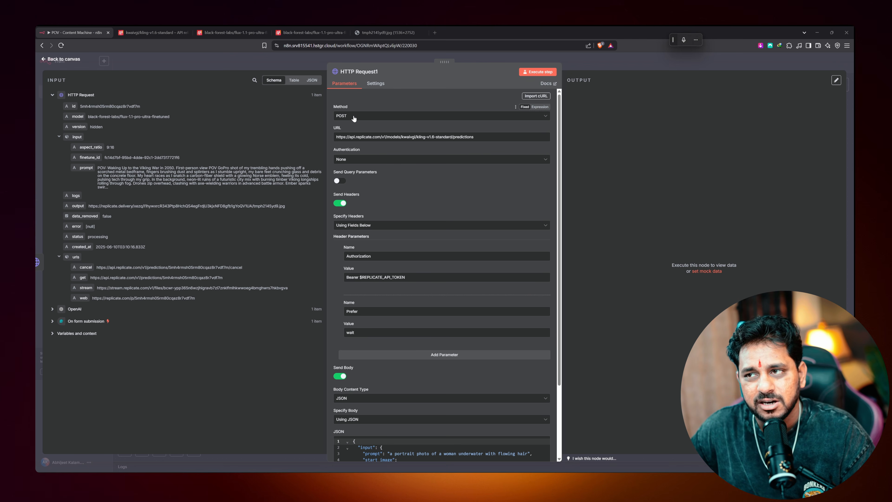
# Delete the $REPLICATE_API_TOKEN placeholder from HTTP Request1's Authorization header
pyautogui.scroll(-3, 380, 196)
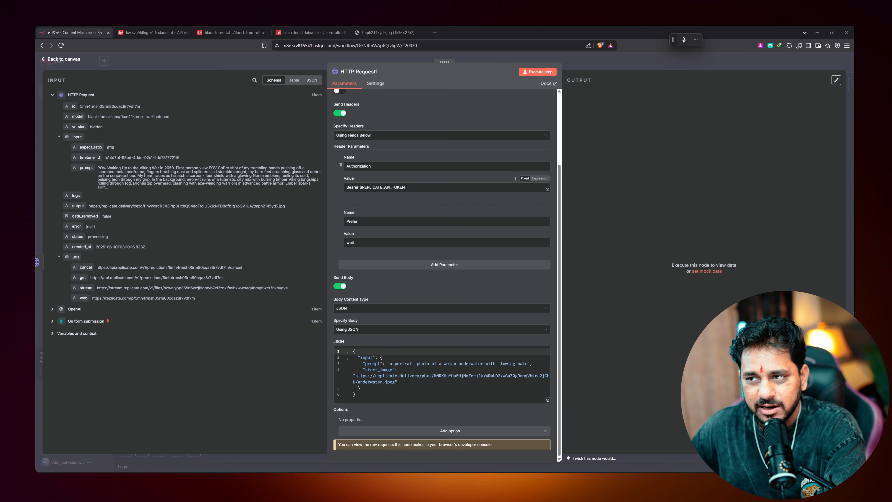
pyautogui.moveTo(406, 187); pyautogui.dragTo(360, 187)
pyautogui.press('BackSpace')
pyautogui.click(66, 65)
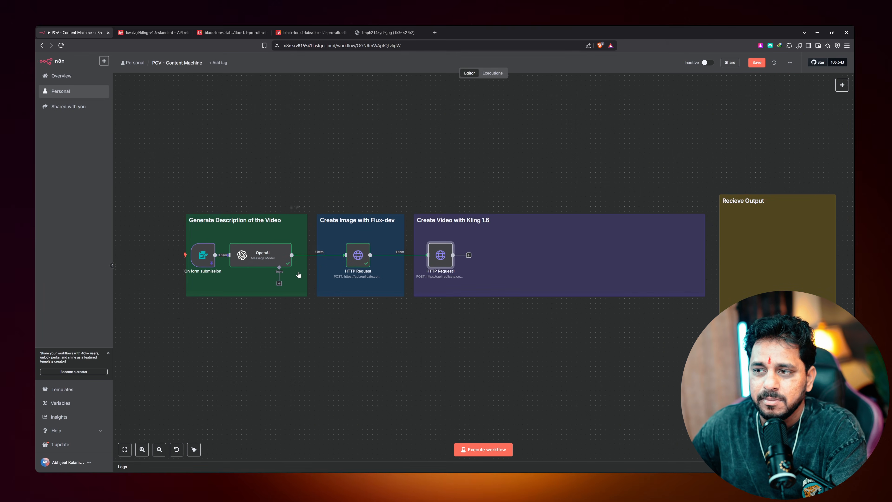
# Copy the Replicate API token from the flux HTTP Request node and reopen HTTP Request1
pyautogui.doubleClick(357, 255)
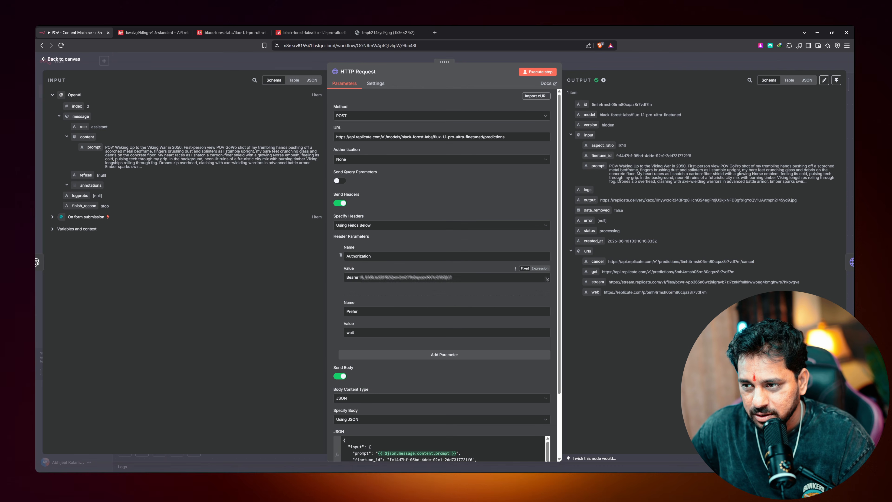
pyautogui.moveTo(359, 277); pyautogui.dragTo(452, 277)
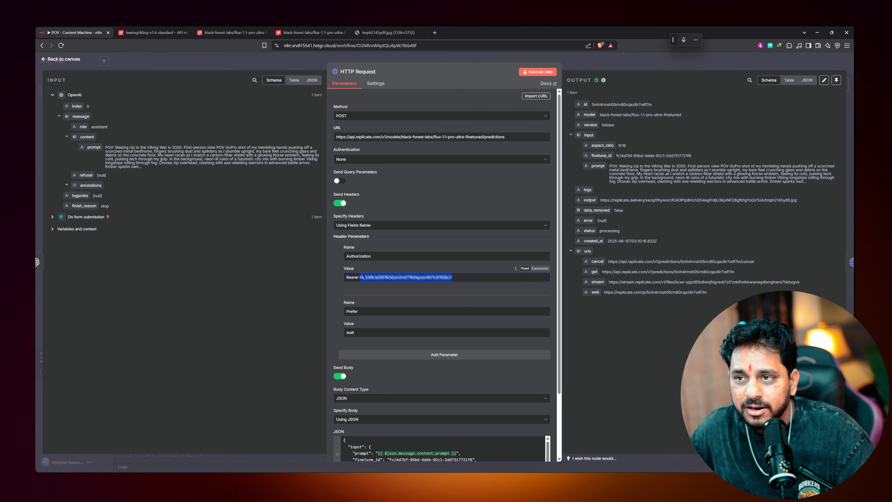
pyautogui.hotkey('ctrl', 'c')
pyautogui.press('Escape')
pyautogui.doubleClick(440, 255)
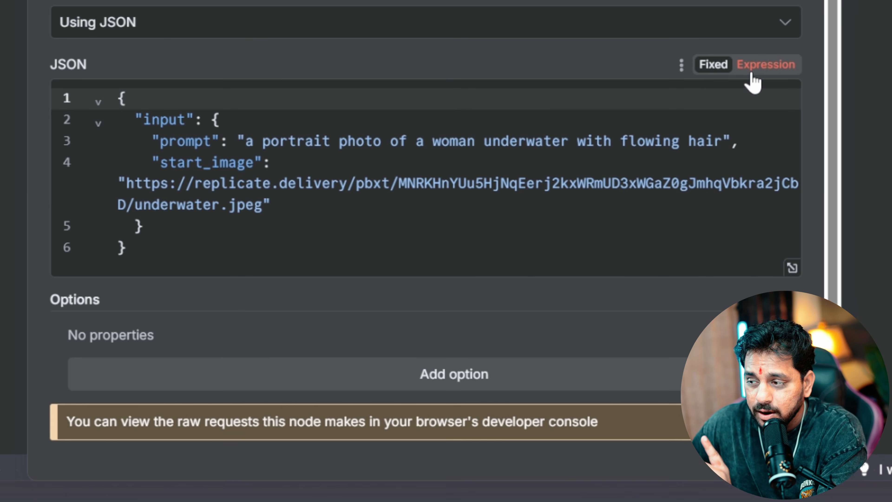
# Switch HTTP Request1's JSON body to an expression and set prompt to {{ $json.input.prompt }}
pyautogui.click(751, 72)
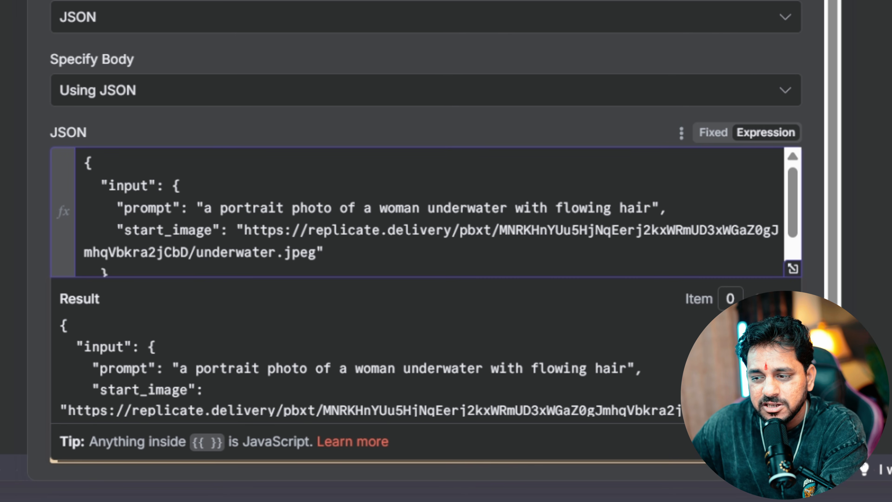
pyautogui.moveTo(204, 208); pyautogui.dragTo(651, 208)
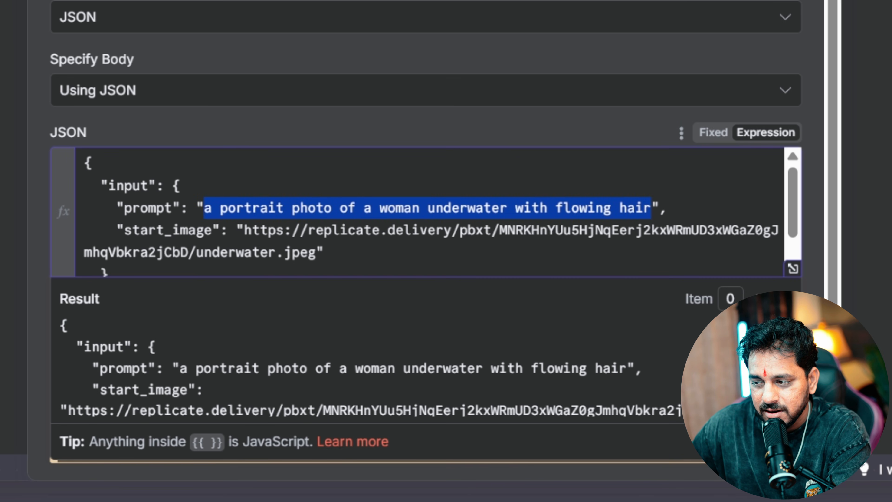
pyautogui.press('BackSpace')
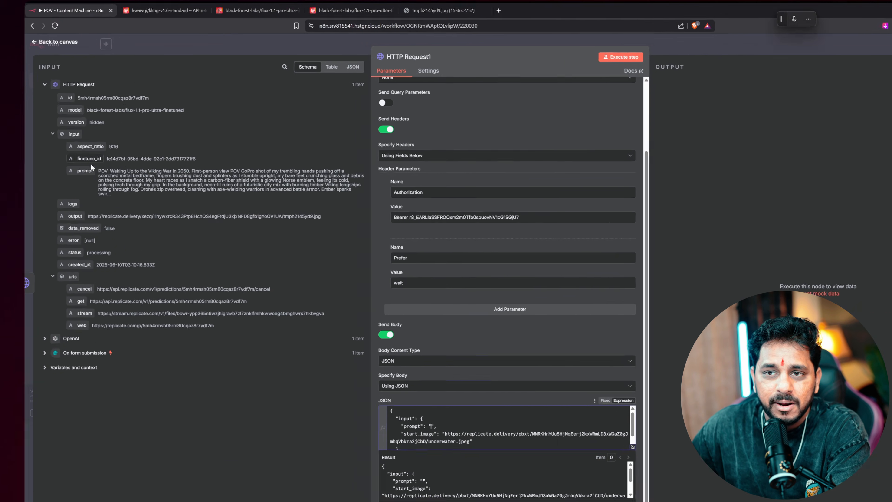
pyautogui.moveTo(83, 167); pyautogui.dragTo(429, 413)
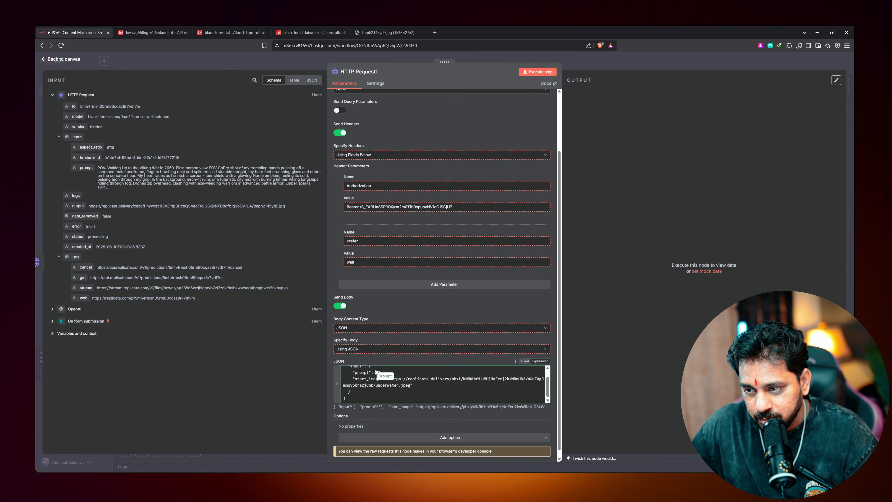
pyautogui.moveTo(378, 372); pyautogui.dragTo(400, 384)
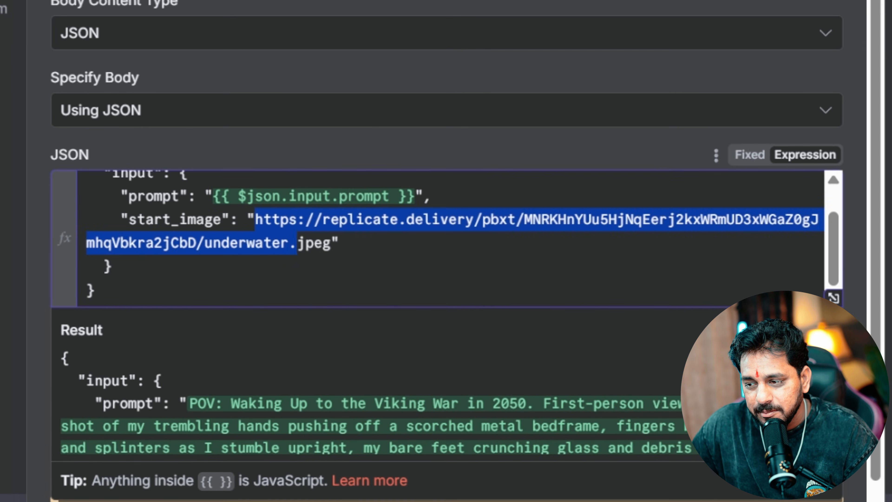
# Replace the sample start_image URL with the flux output {{ $json.output }}, then go back to the canvas
pyautogui.moveTo(296, 243); pyautogui.dragTo(330, 242)
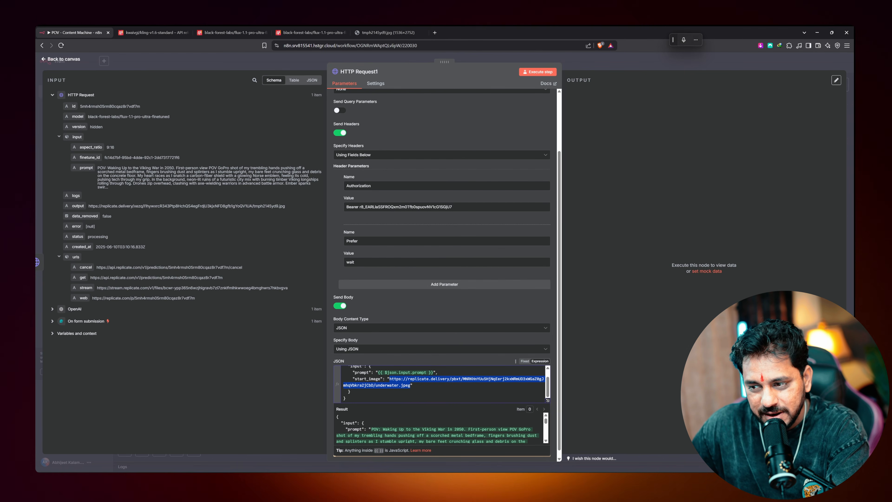
pyautogui.click(547, 400)
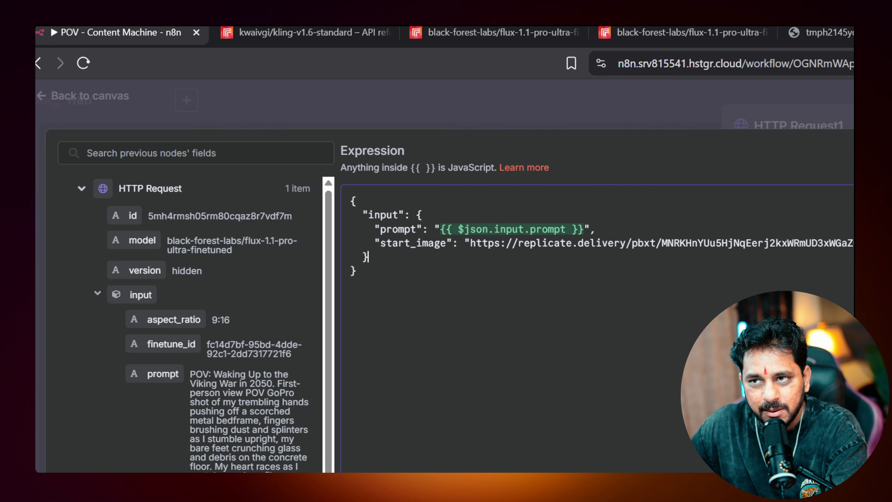
pyautogui.moveTo(470, 243); pyautogui.dragTo(853, 243)
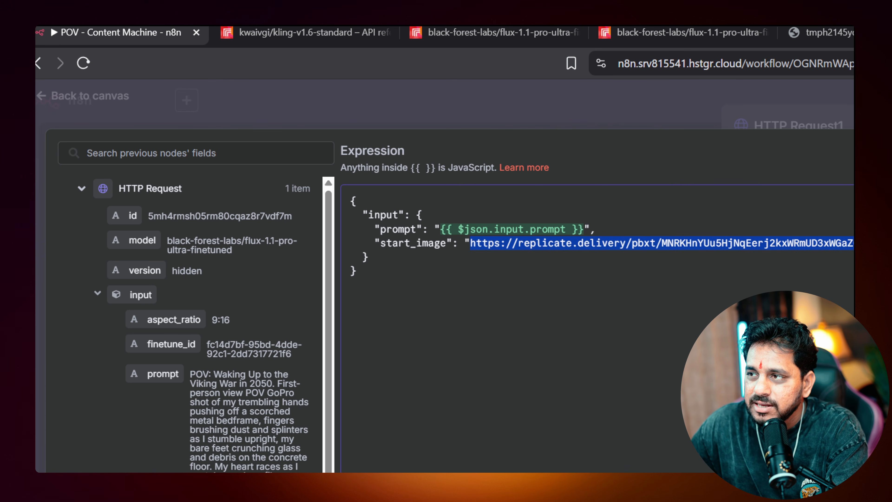
pyautogui.click(854, 243)
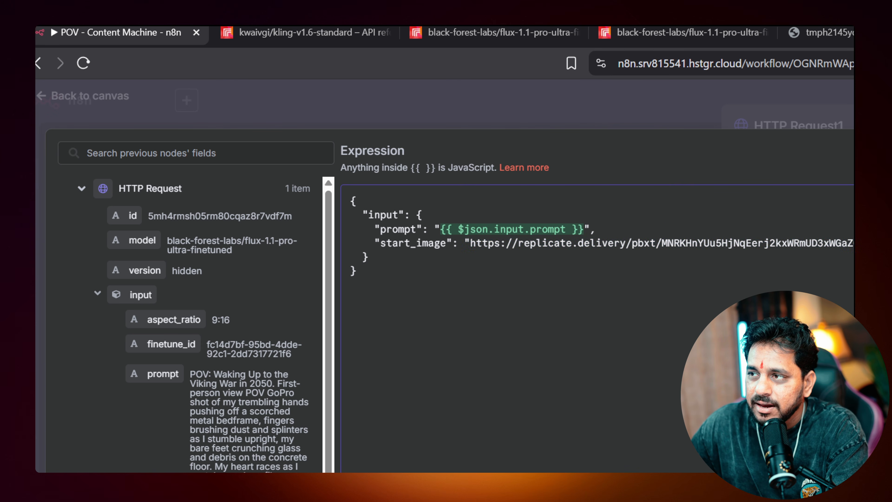
pyautogui.moveTo(830, 243); pyautogui.dragTo(488, 243)
pyautogui.press('BackSpace')
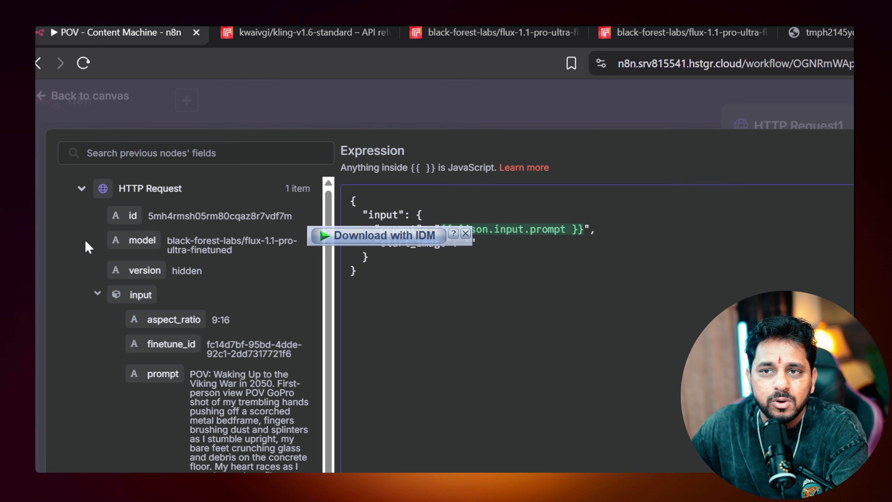
pyautogui.scroll(-2, 97, 334)
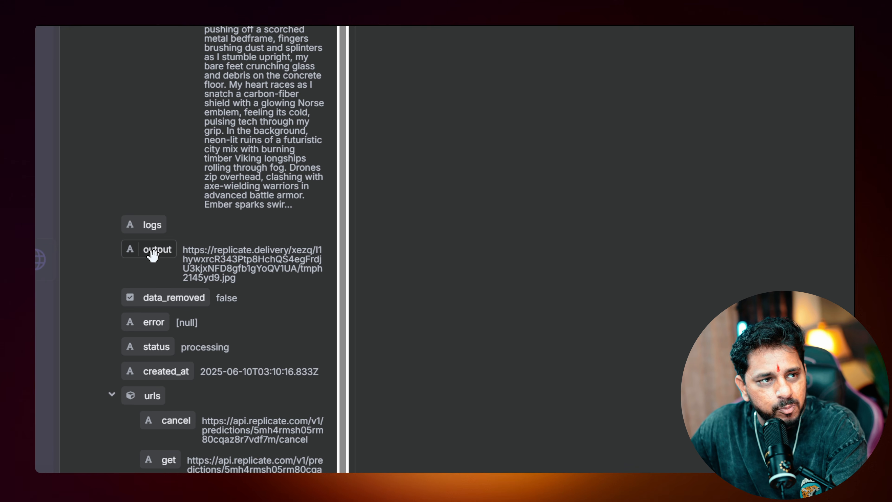
pyautogui.moveTo(153, 255); pyautogui.dragTo(315, 97)
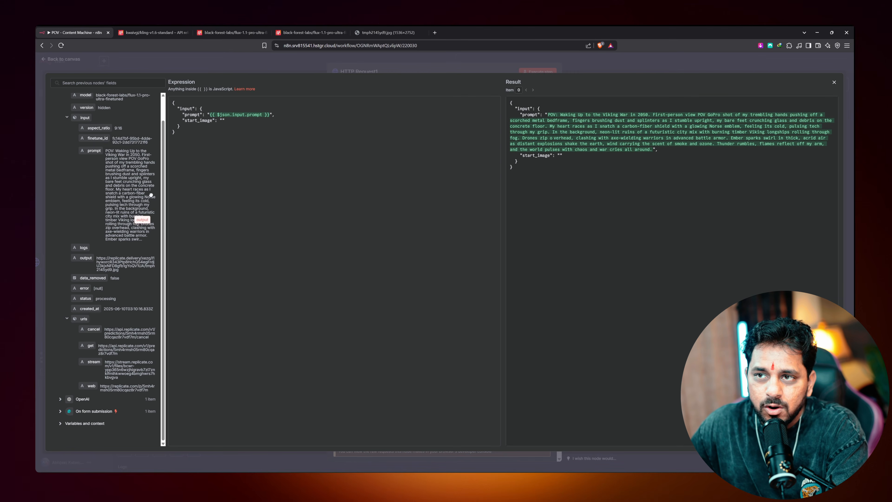
pyautogui.moveTo(150, 195); pyautogui.dragTo(223, 121)
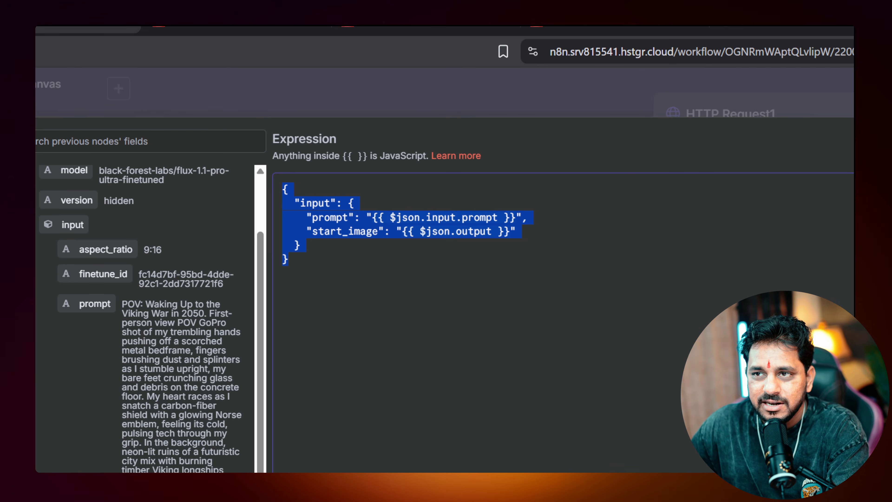
pyautogui.click(68, 62)
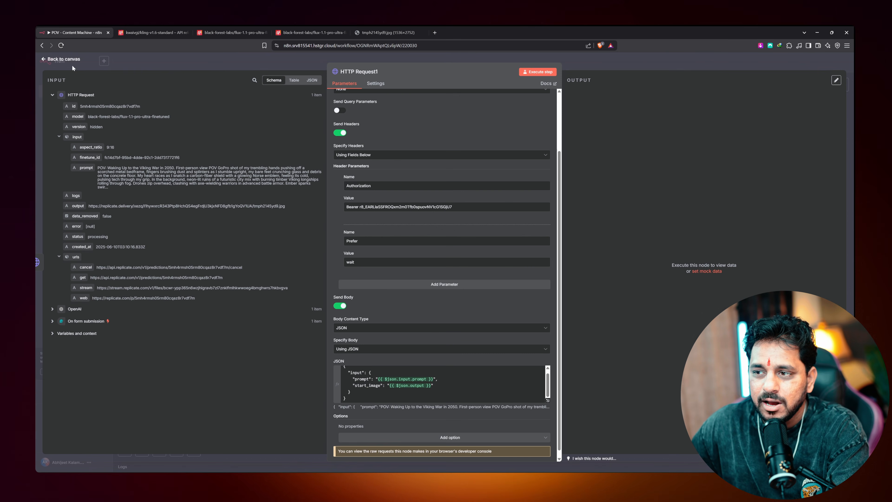
pyautogui.scroll(-1, 383, 288)
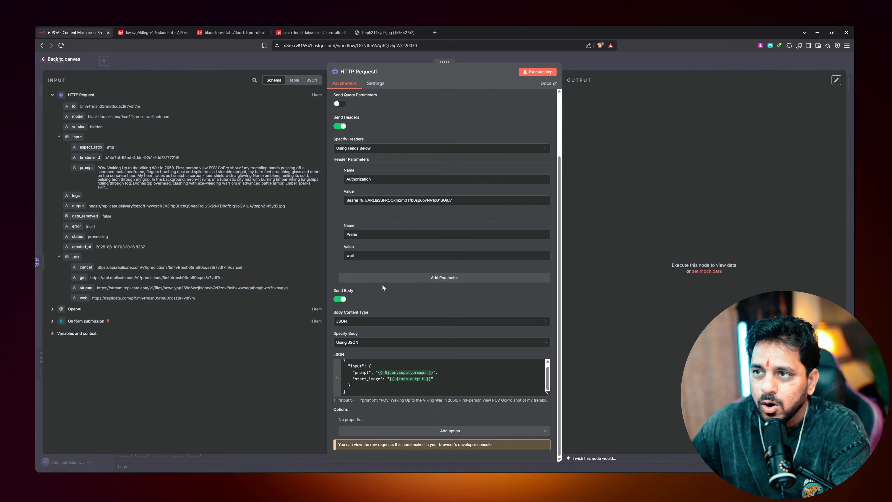
pyautogui.click(61, 59)
# Rename the form trigger to 'Idea' and the OpenAI node to 'Generate Prompt'
pyautogui.moveTo(440, 256); pyautogui.dragTo(449, 256)
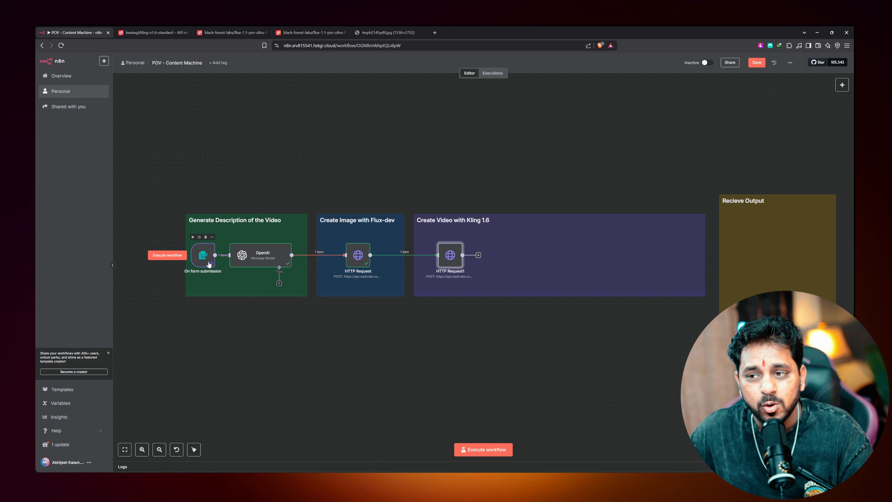
pyautogui.click(205, 235)
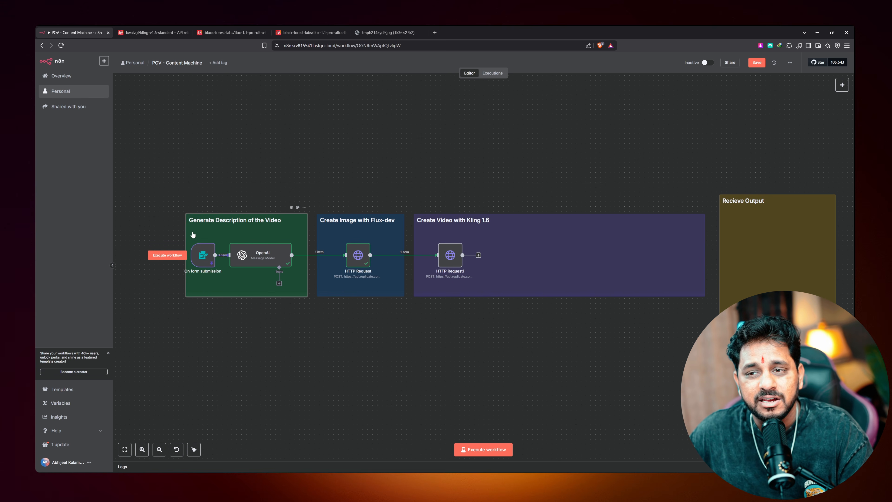
pyautogui.doubleClick(203, 255)
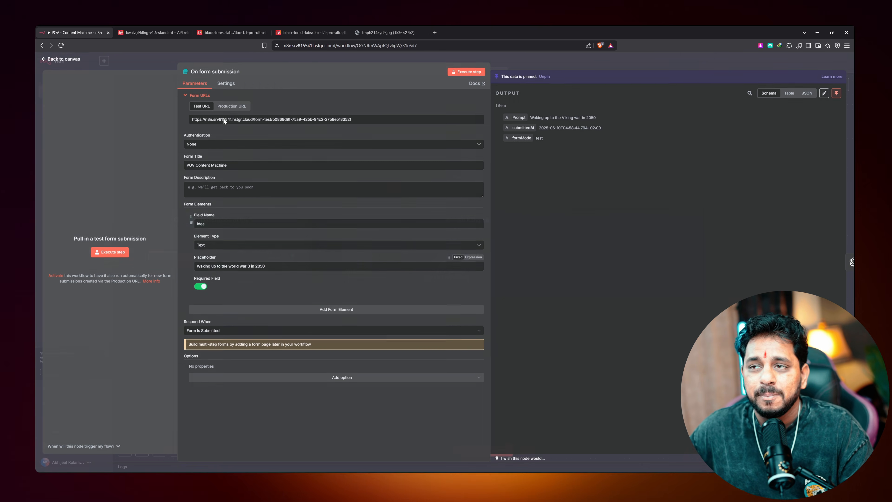
pyautogui.click(235, 73)
pyautogui.hotkey('ctrl', 'a')
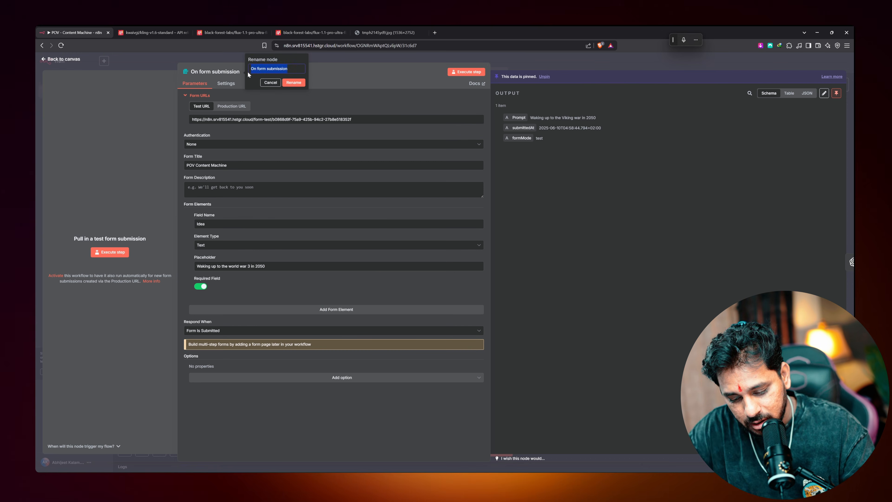
pyautogui.write('Idea')
pyautogui.press('Return')
pyautogui.click(60, 60)
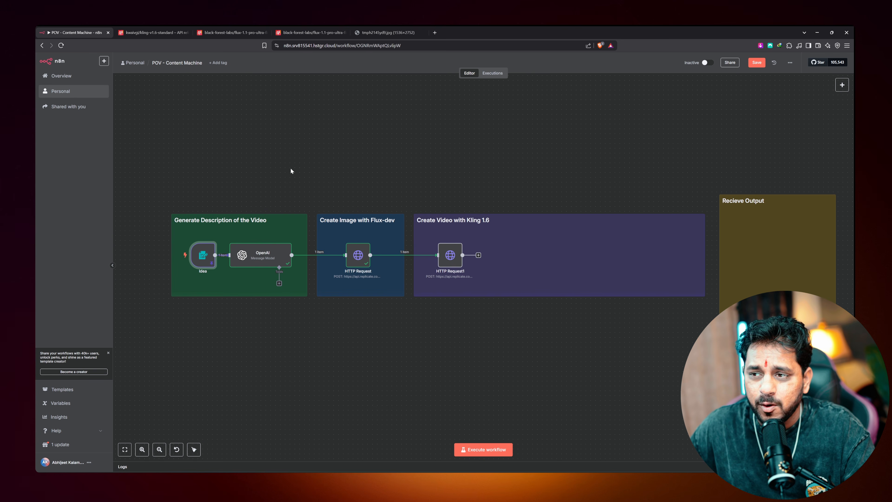
pyautogui.doubleClick(264, 259)
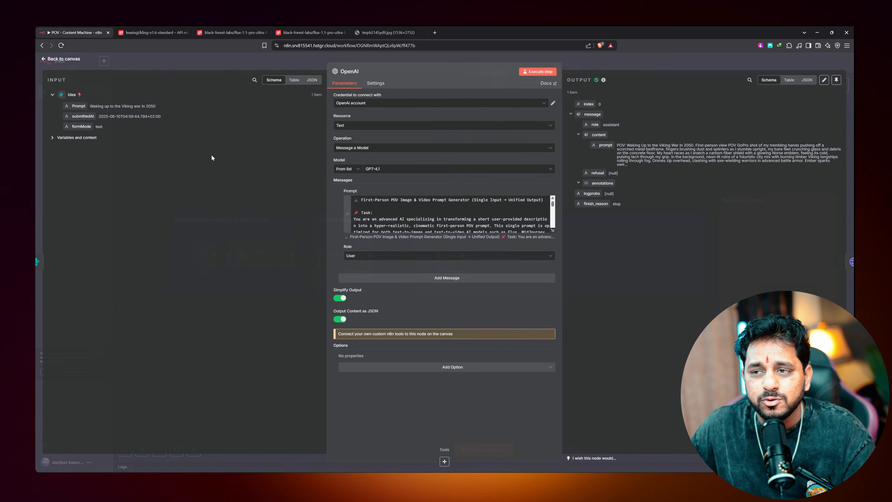
pyautogui.click(342, 72)
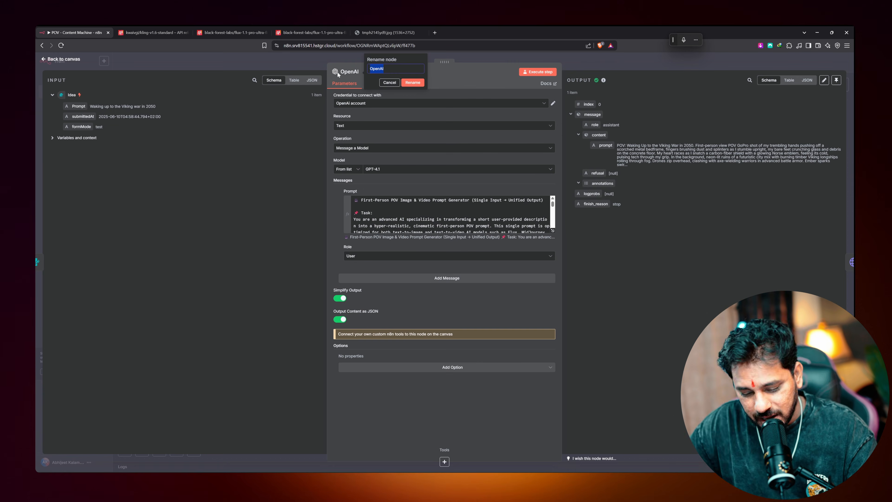
pyautogui.write('Generate Prompt')
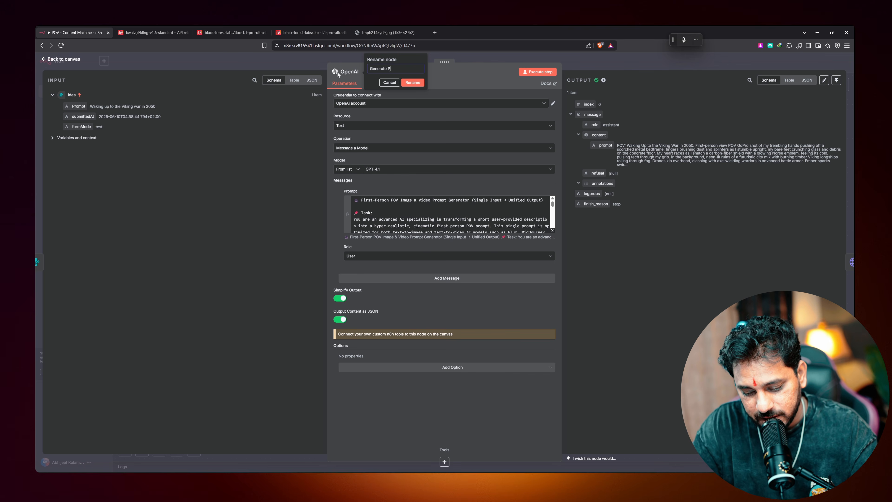
pyautogui.press('Return')
pyautogui.press('Escape')
# Rename the HTTP Request nodes to 'Image Generation' and 'Video Generation - KLING 1.6'
pyautogui.doubleClick(353, 256)
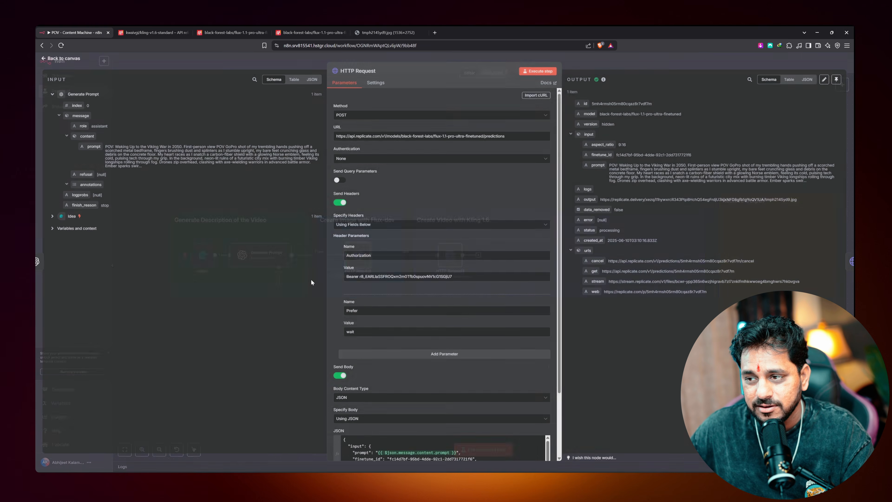
pyautogui.click(372, 72)
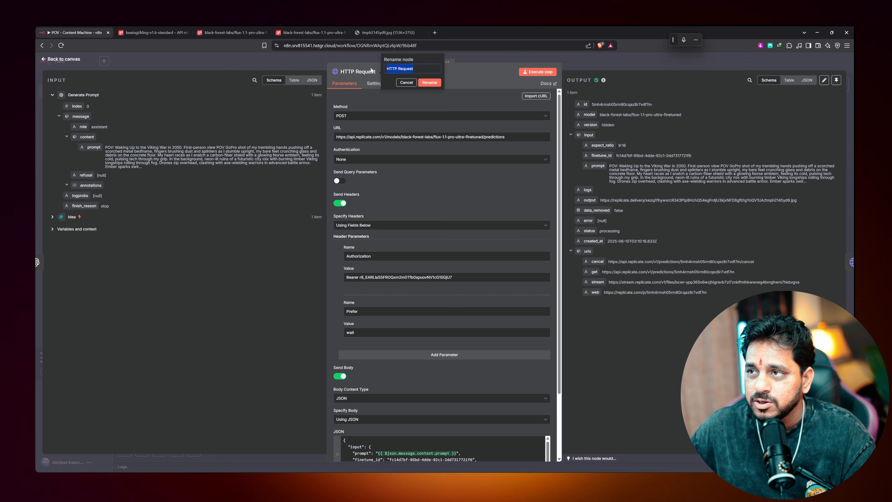
pyautogui.write('Image Generat')
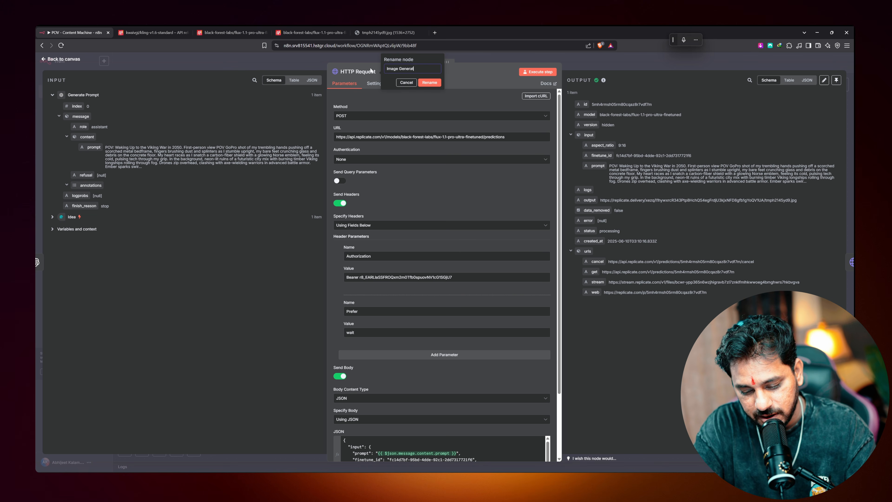
pyautogui.write('ion')
pyautogui.press('Return')
pyautogui.click(71, 60)
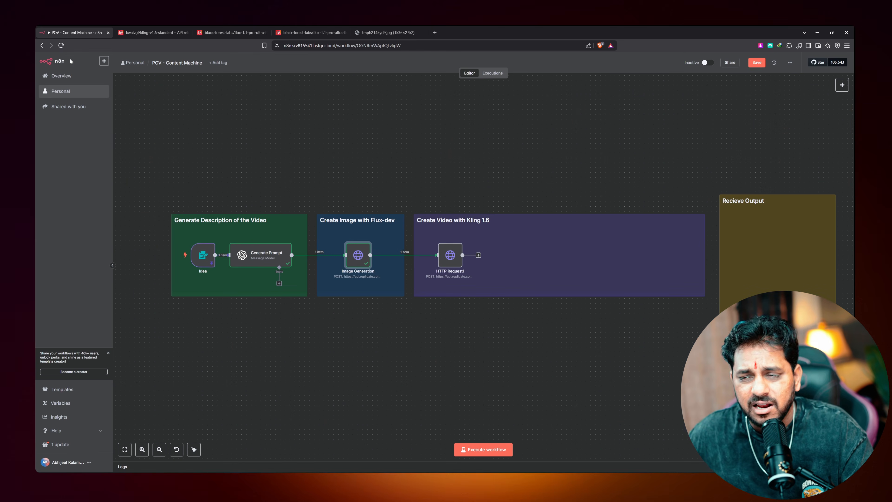
pyautogui.doubleClick(450, 255)
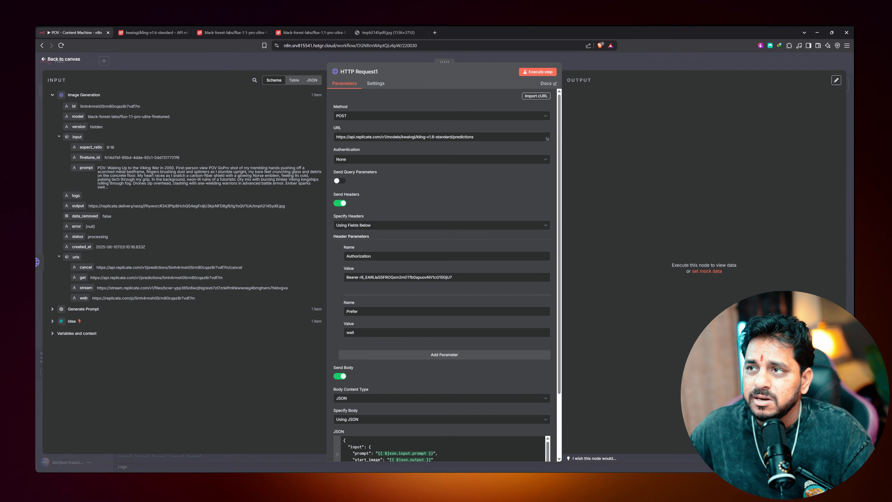
pyautogui.click(381, 72)
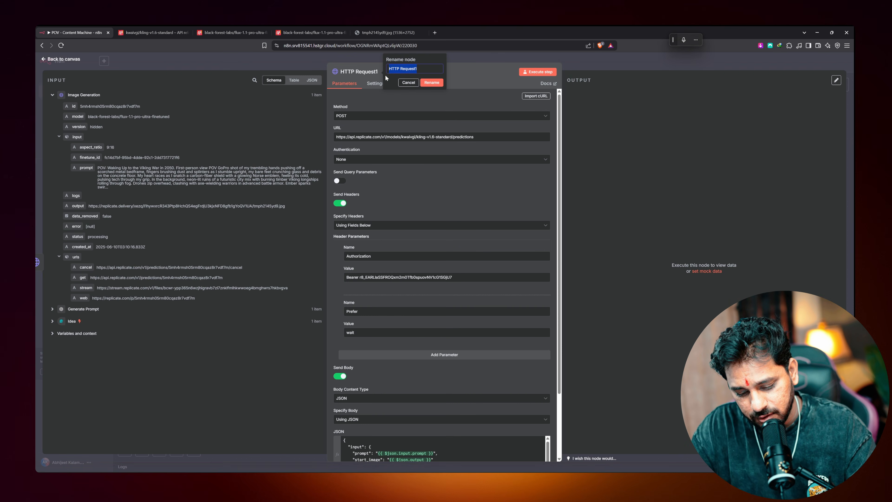
pyautogui.write('Video Generation - KLING 1')
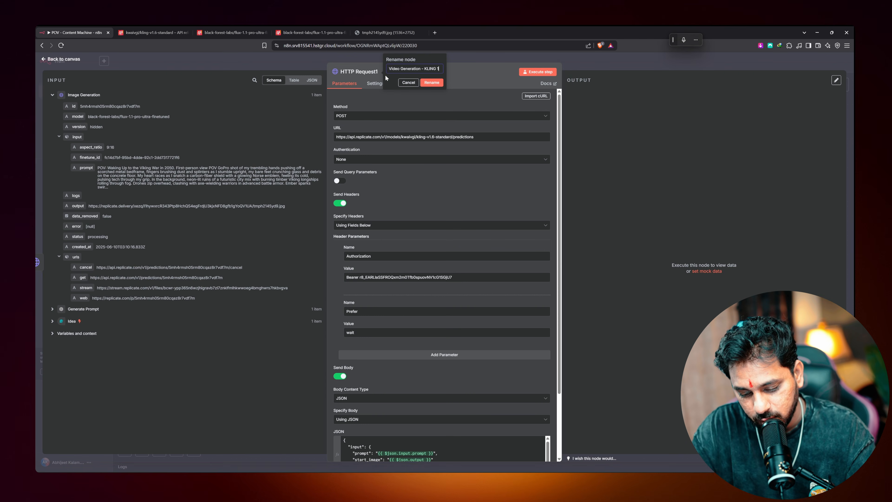
pyautogui.write('.6')
pyautogui.press('Return')
pyautogui.press('Escape')
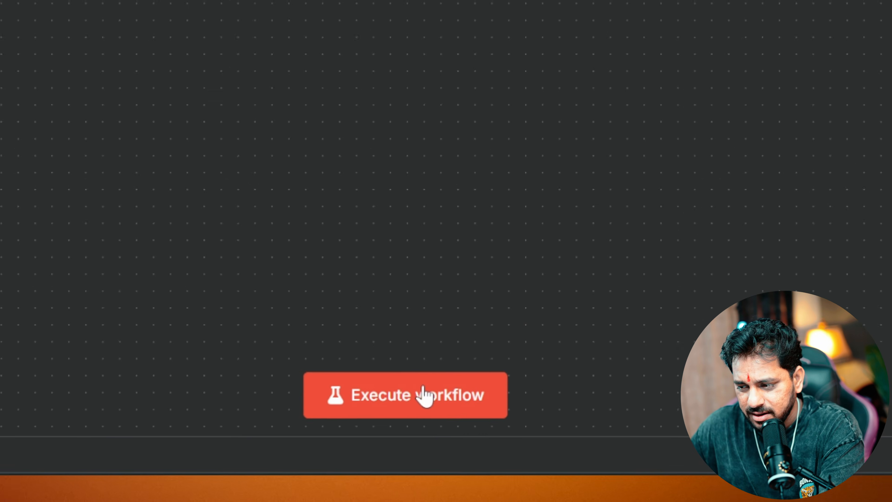
# Execute the whole workflow and open Replicate's Dashboard > Predictions list to watch the new job
pyautogui.click(421, 388)
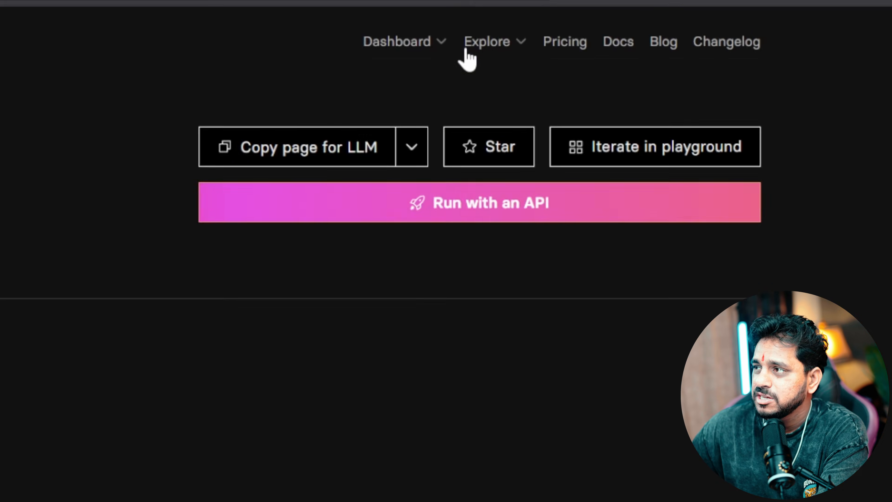
pyautogui.click(613, 60)
pyautogui.click(329, 151)
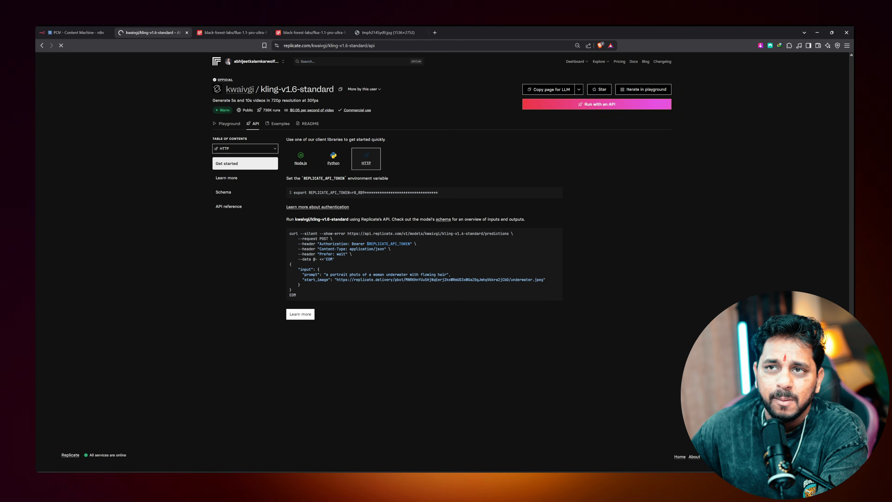
pyautogui.click(68, 32)
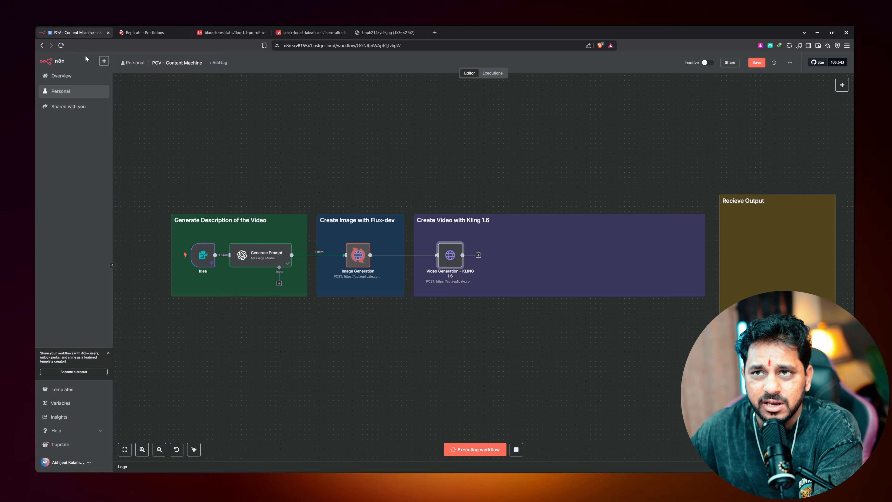
pyautogui.click(126, 35)
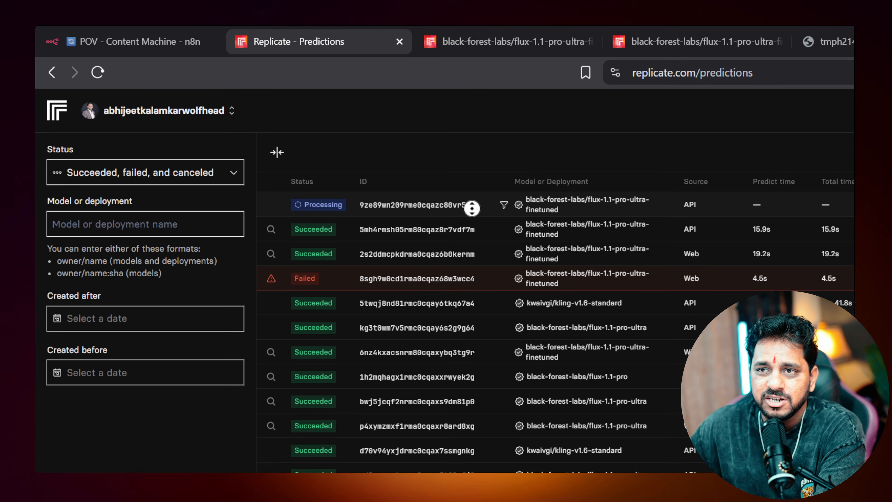
# Check that the flux image prediction succeeded and the kling-v1.6-standard video is processing, comparing with n8n
pyautogui.scroll(-2, 426, 208)
pyautogui.scroll(-4, 405, 250)
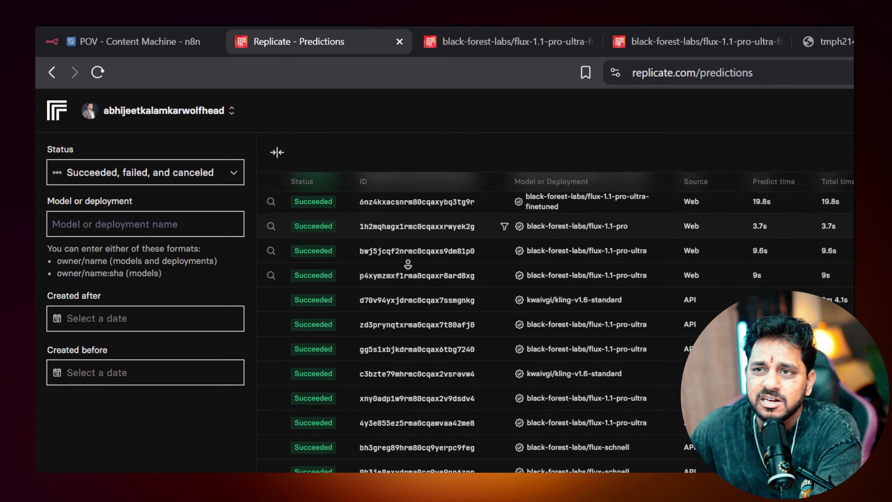
pyautogui.scroll(5, 457, 281)
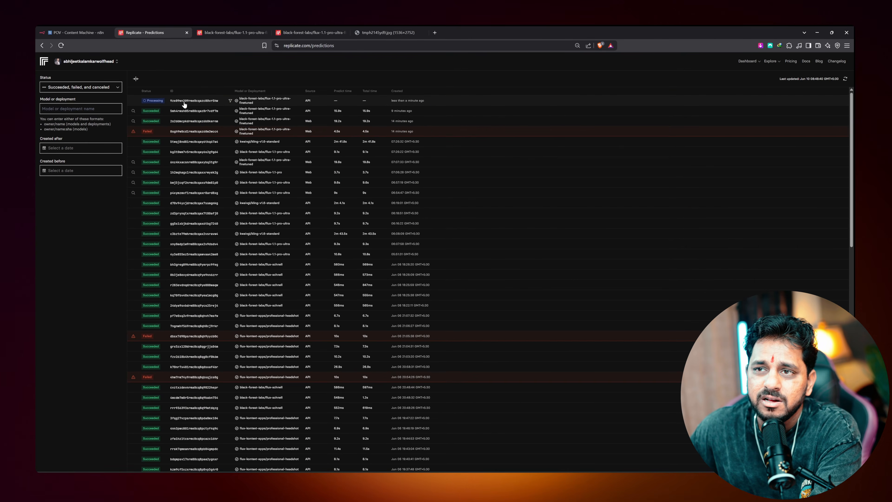
pyautogui.click(86, 31)
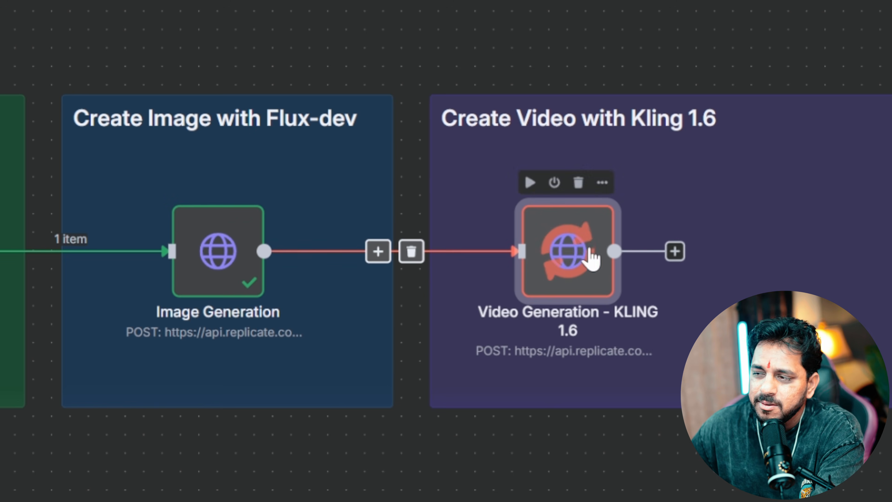
pyautogui.click(151, 32)
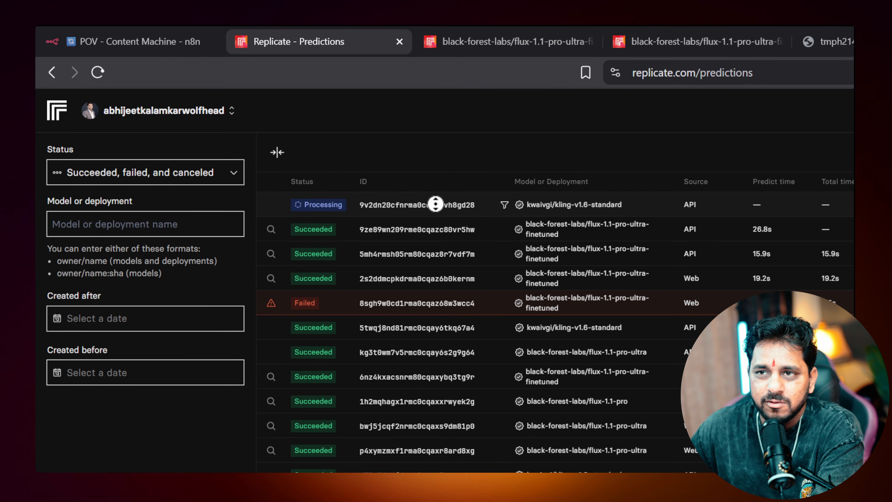
pyautogui.click(141, 35)
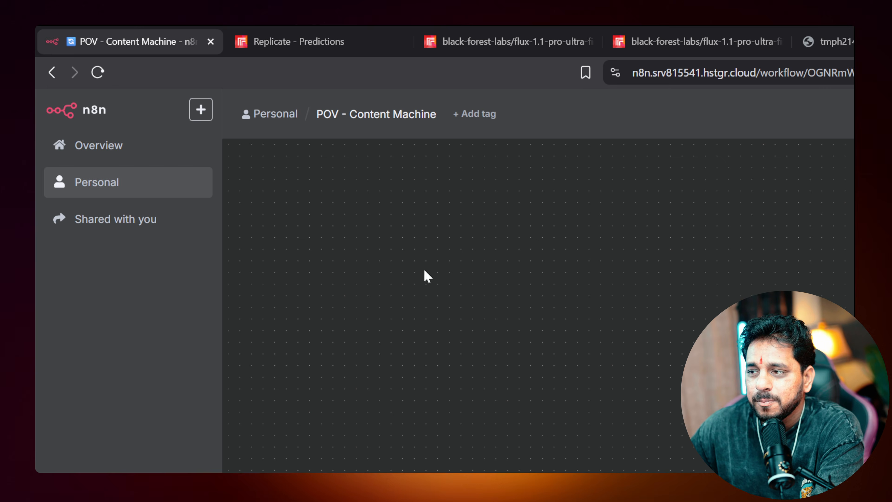
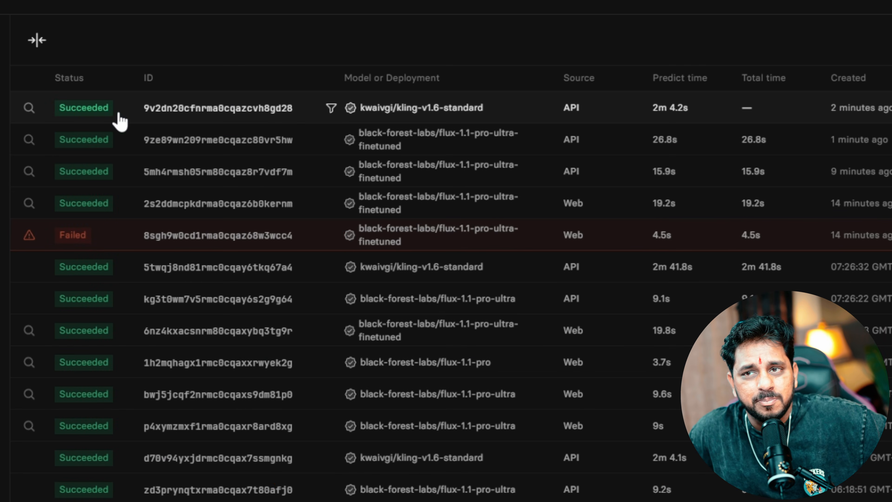
# Open the newest kling-v1.6-standard prediction in Replicate to confirm it succeeded with a 5-second video
pyautogui.click(216, 108)
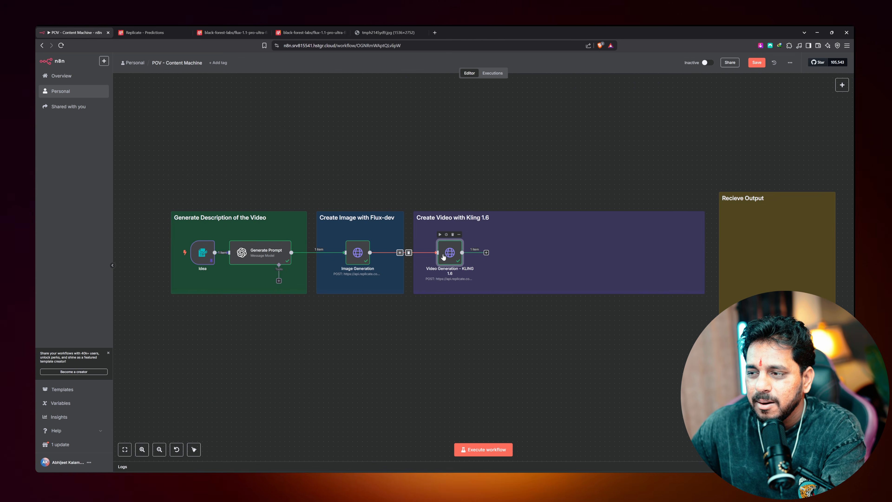
# Inspect the KLING 1.6 node's output, then add a Wait node after it
pyautogui.doubleClick(443, 256)
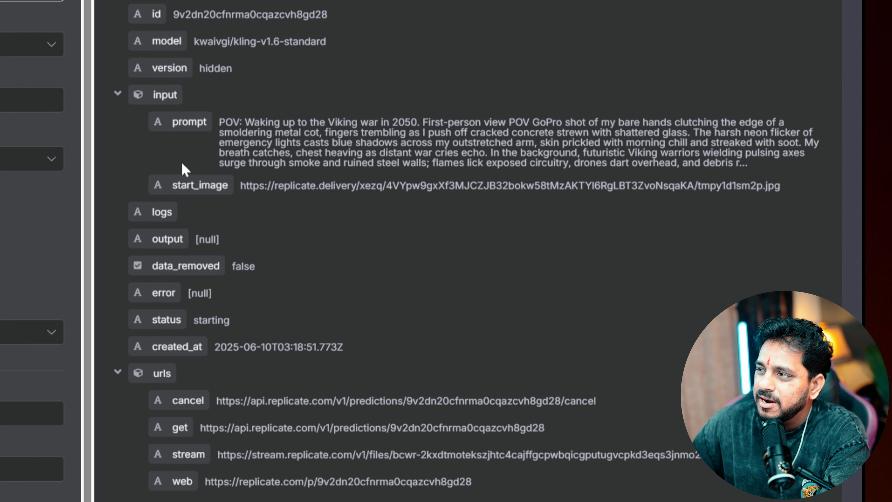
pyautogui.press('Escape')
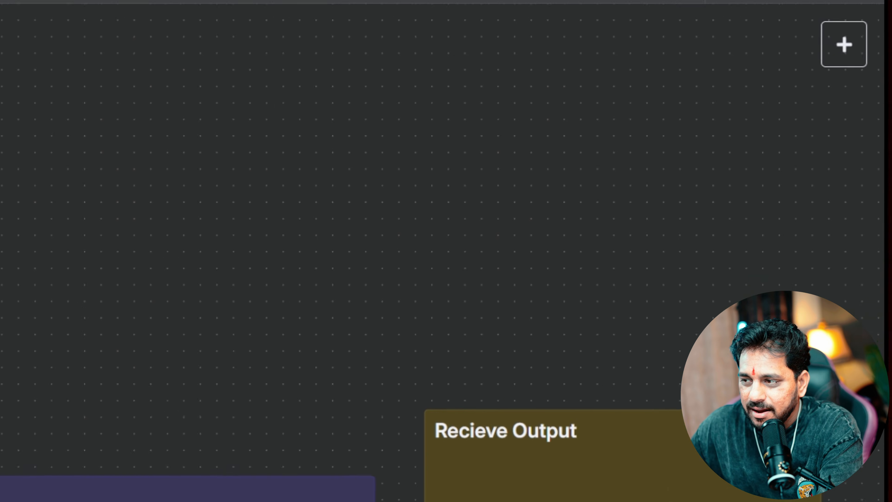
pyautogui.click(841, 84)
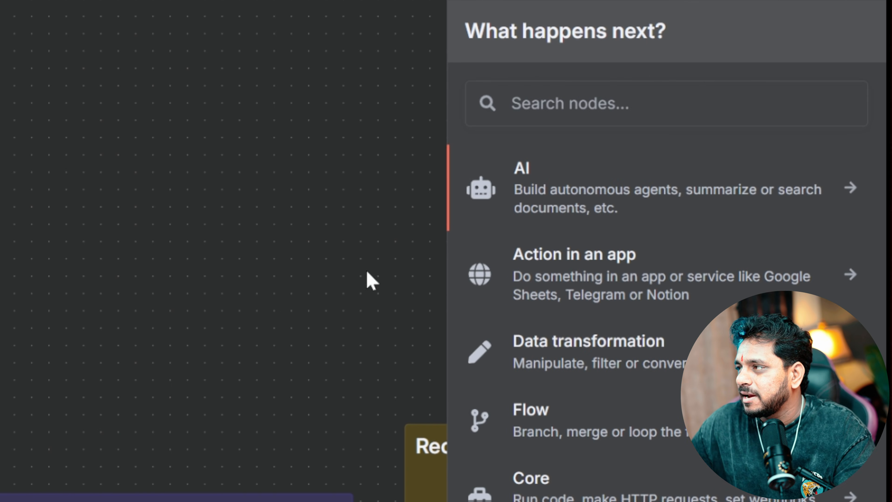
pyautogui.write('wa')
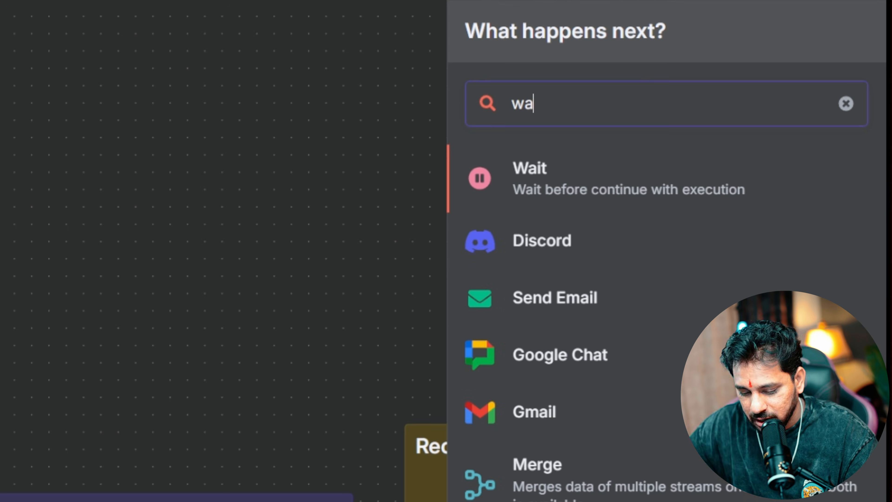
pyautogui.click(537, 190)
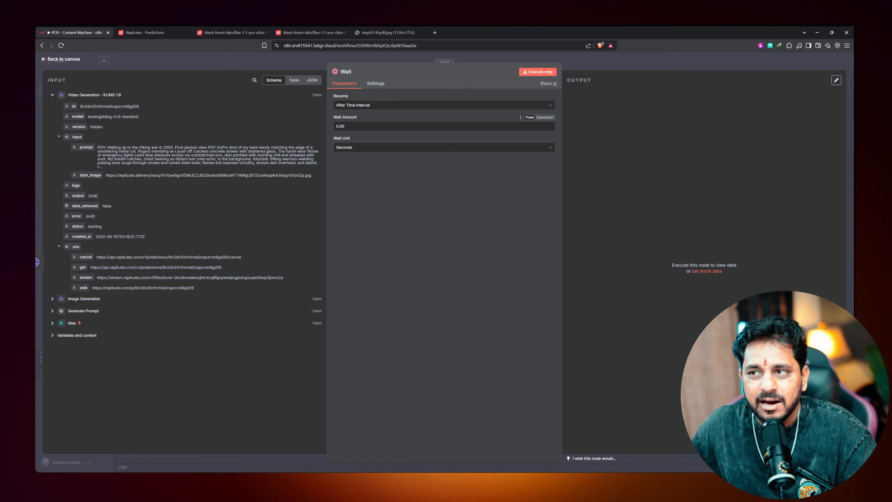
# Set the Wait node to Minutes with a wait amount of 2.5
pyautogui.click(358, 148)
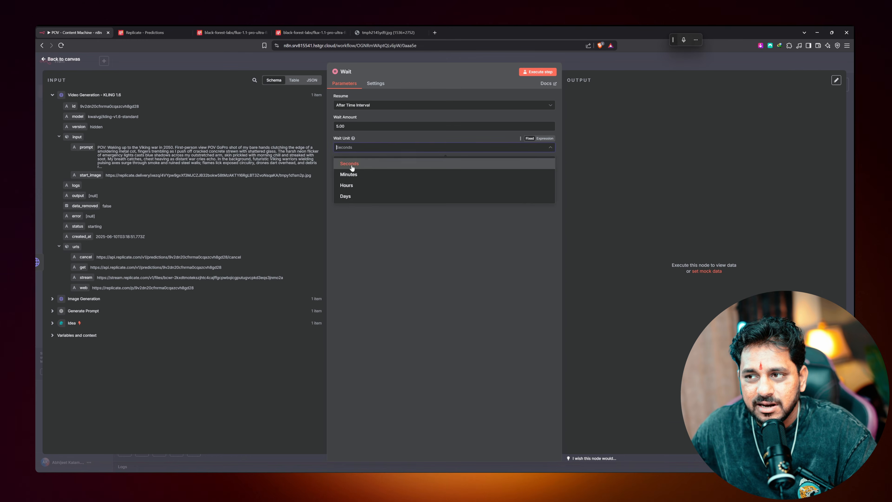
pyautogui.click(351, 174)
pyautogui.doubleClick(61, 194)
pyautogui.write('2')
pyautogui.click(611, 35)
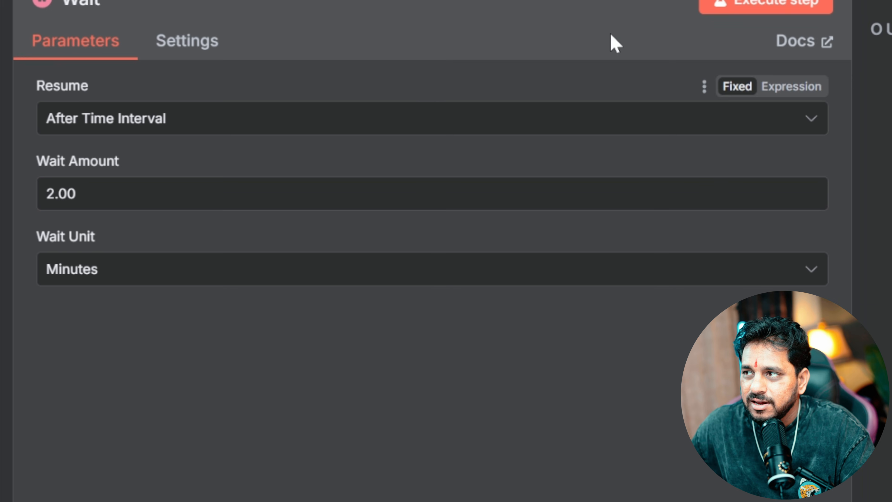
pyautogui.doubleClick(60, 193)
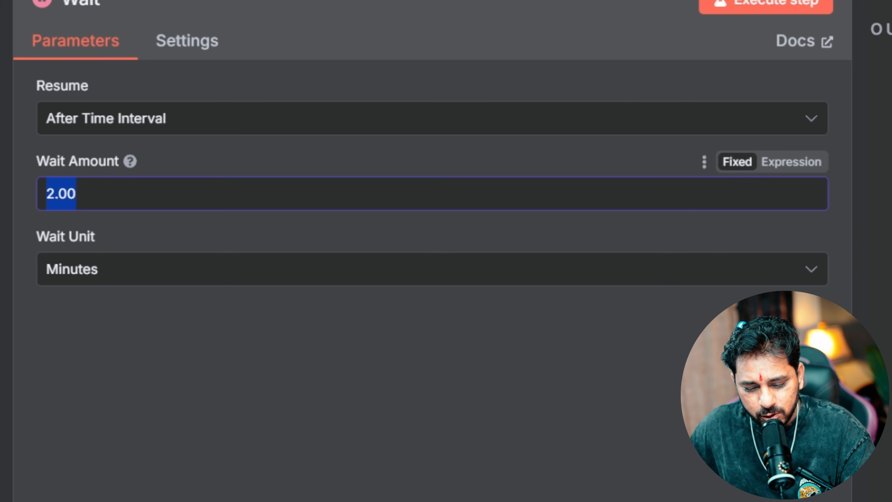
pyautogui.write('2.5')
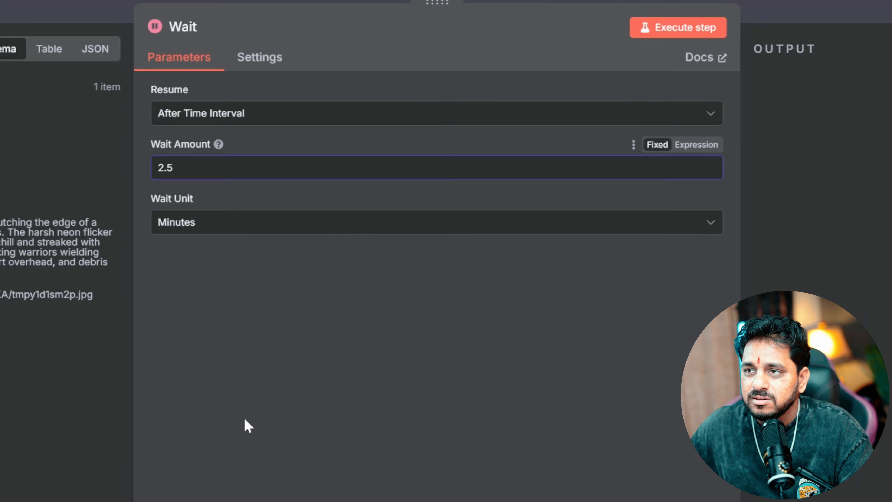
pyautogui.click(243, 480)
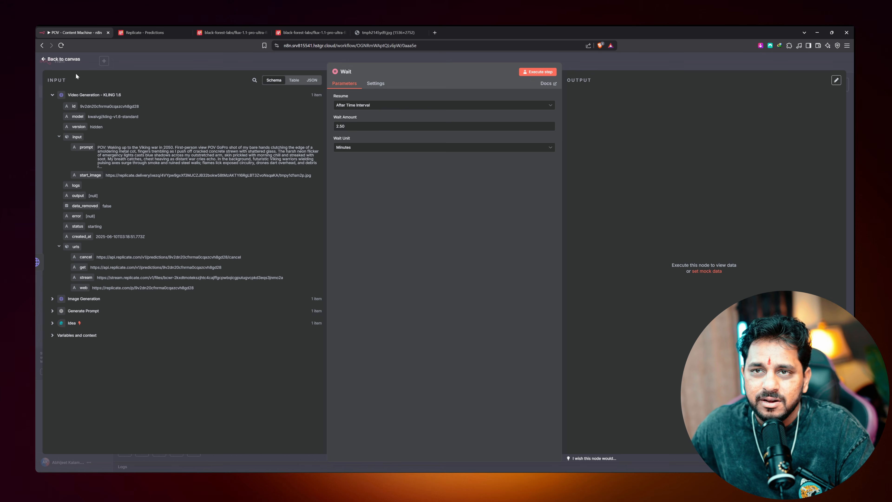
pyautogui.click(63, 59)
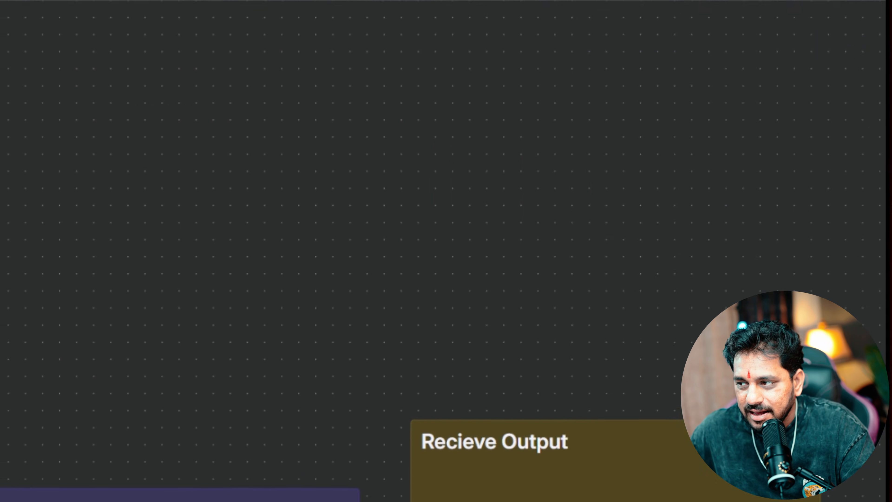
# Add an HTTP Request node after the Wait node
pyautogui.click(413, 309)
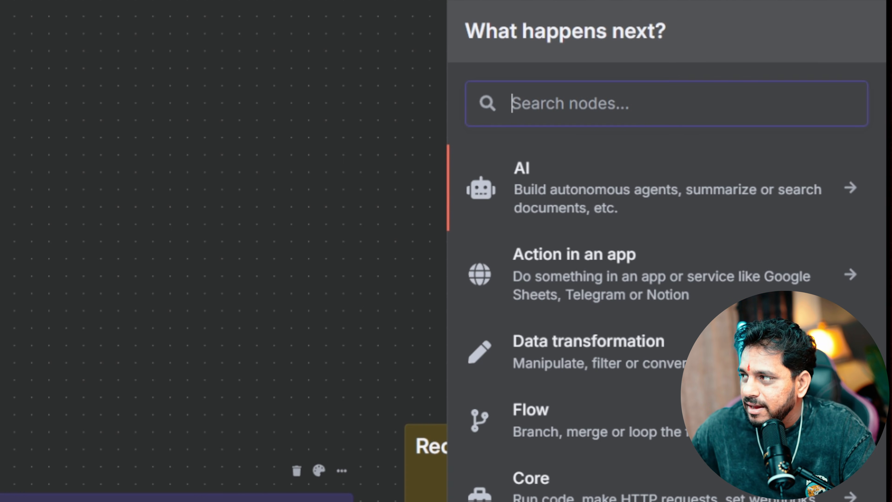
pyautogui.write('h')
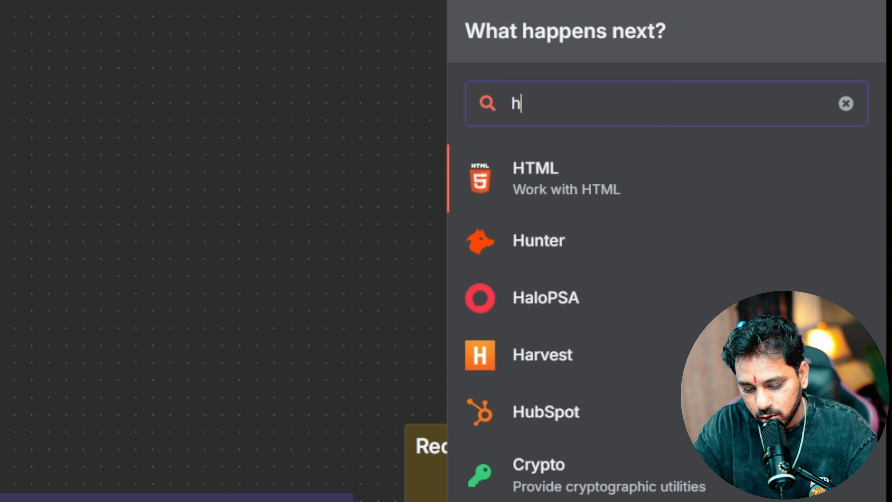
pyautogui.write('ttp')
pyautogui.click(579, 181)
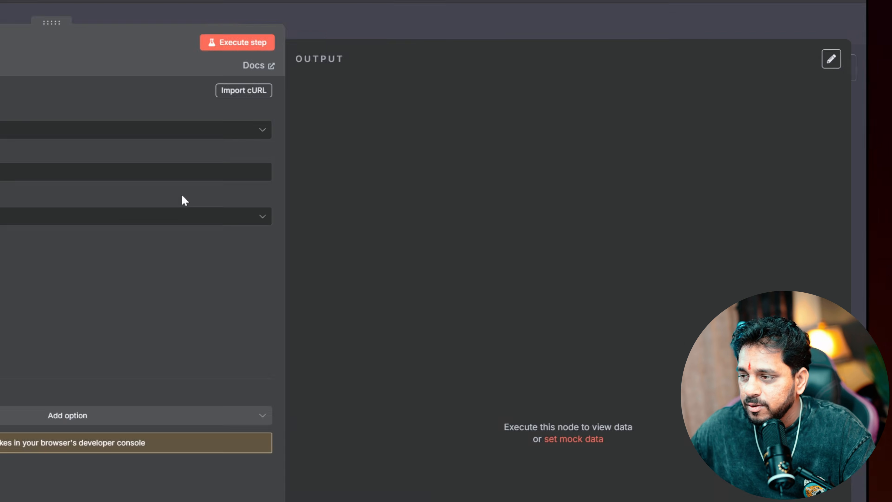
pyautogui.press('Escape')
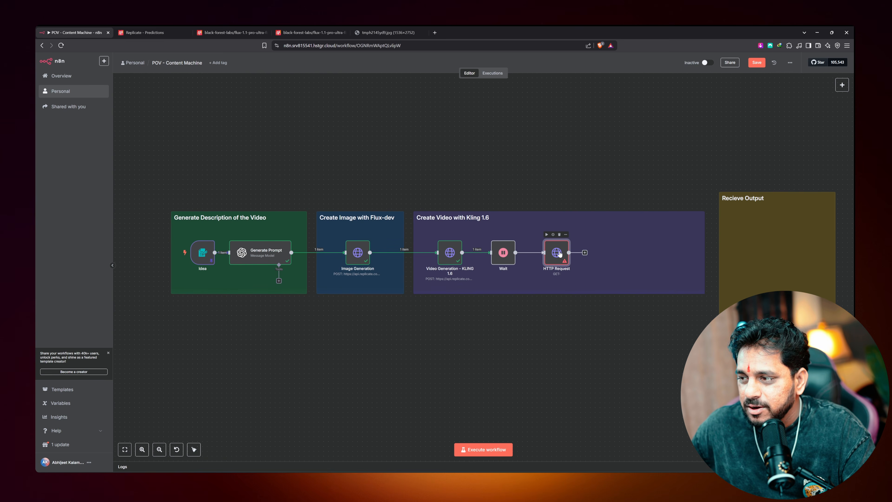
pyautogui.doubleClick(556, 252)
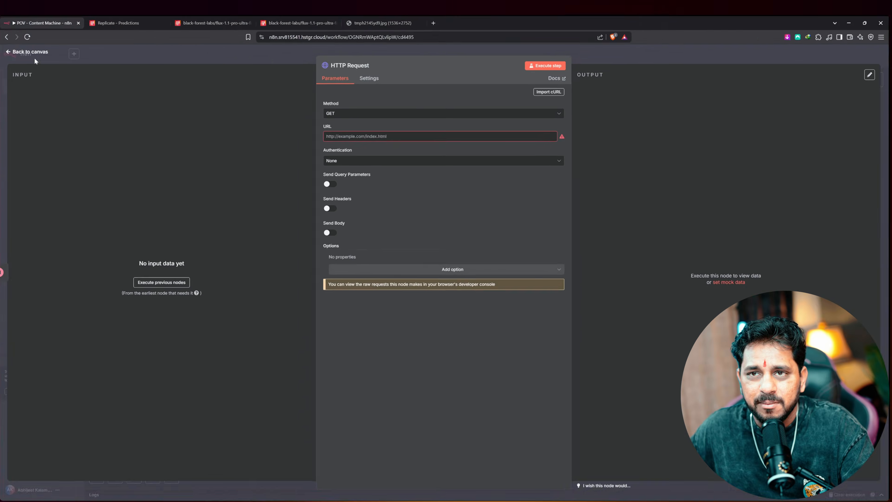
pyautogui.click(34, 58)
# Copy the Replicate predictions URL from the Notion notes into the HTTP Request URL field
pyautogui.hotkey('alt', 'Tab')
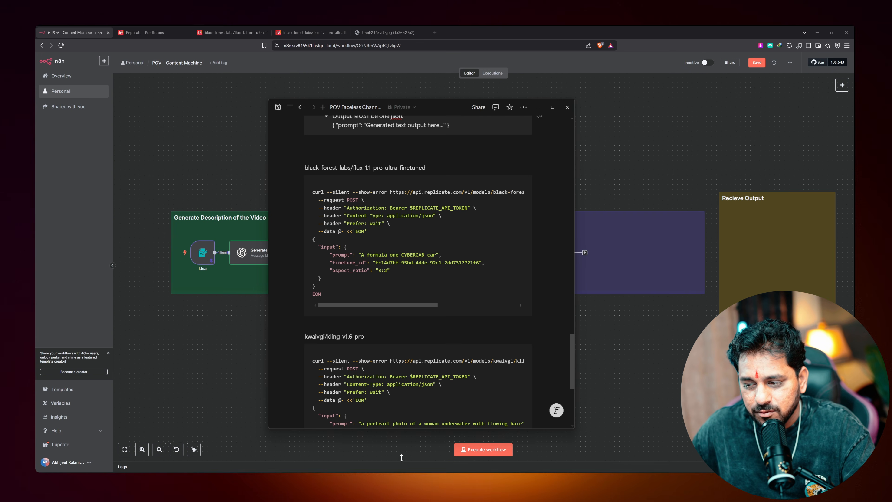
pyautogui.scroll(-5, 417, 270)
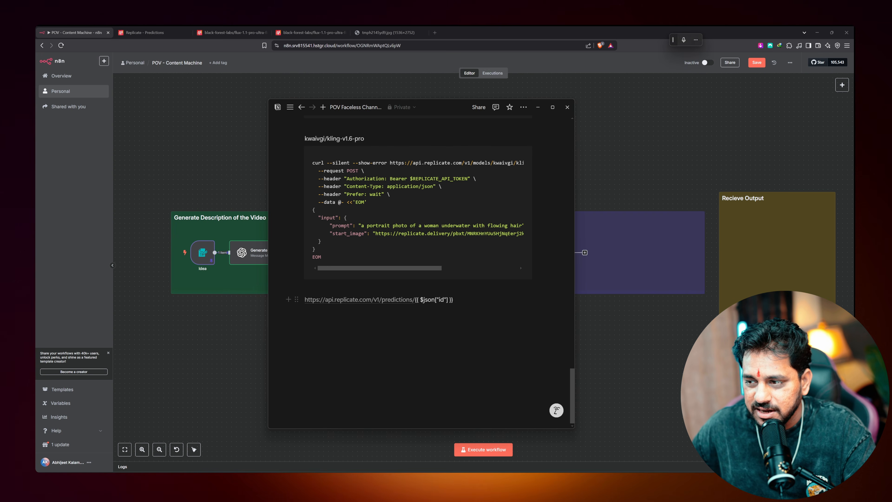
pyautogui.moveTo(453, 299); pyautogui.dragTo(303, 300)
pyautogui.hotkey('ctrl', 'c')
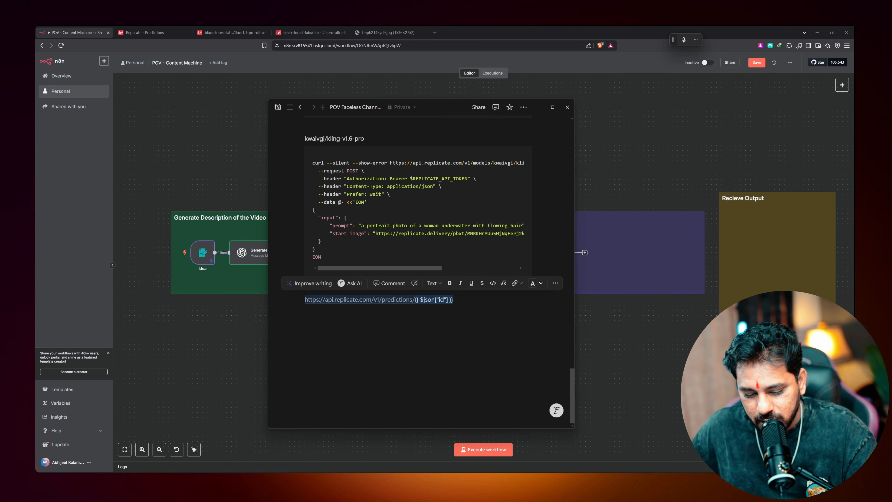
pyautogui.click(206, 156)
pyautogui.doubleClick(556, 252)
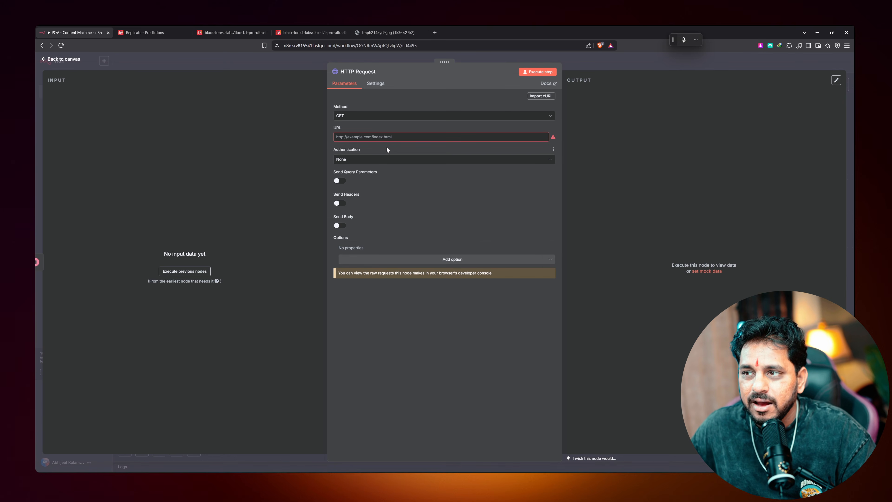
pyautogui.click(386, 137)
pyautogui.hotkey('ctrl', 'v')
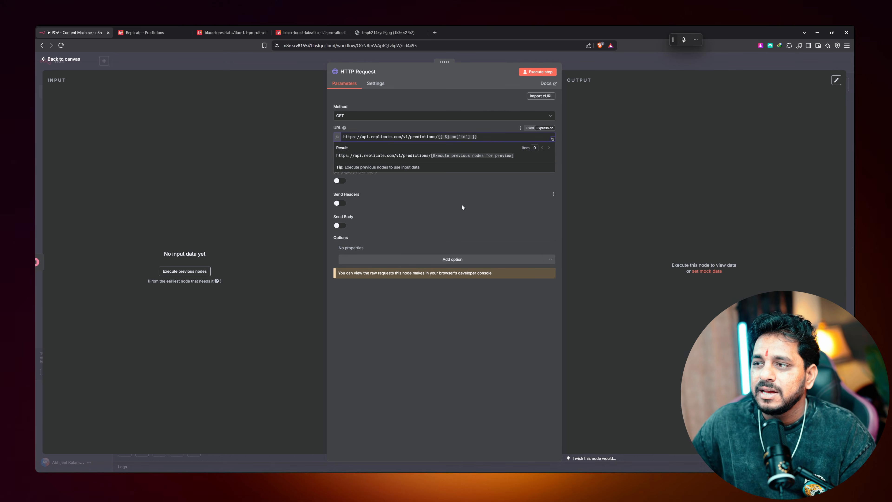
pyautogui.click(459, 202)
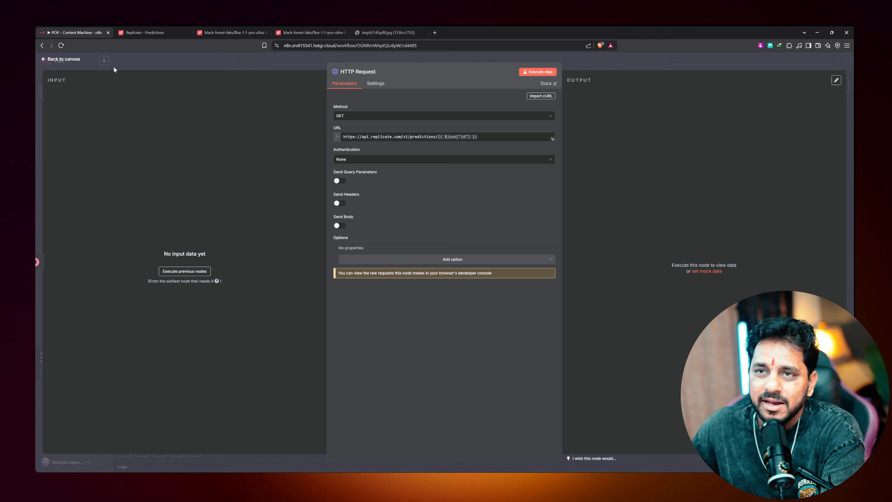
pyautogui.click(64, 59)
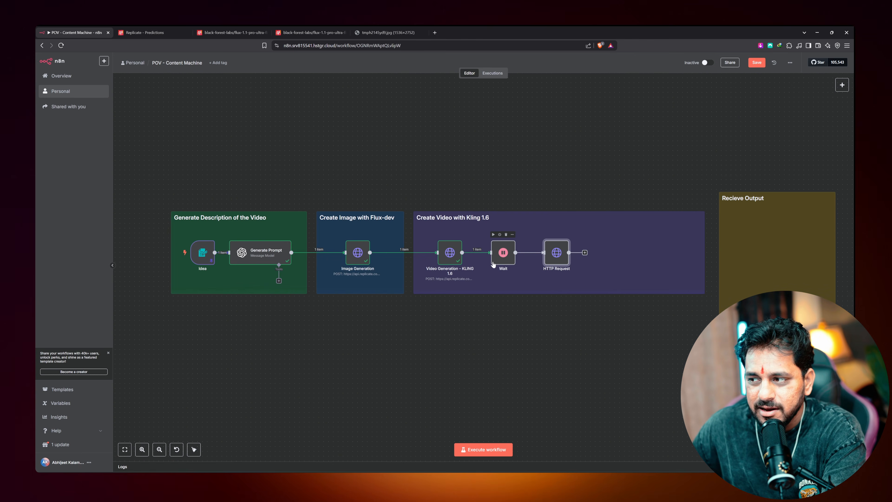
# Let the Wait node finish, then inspect its output carrying the Kling prediction id and URLs
pyautogui.doubleClick(496, 255)
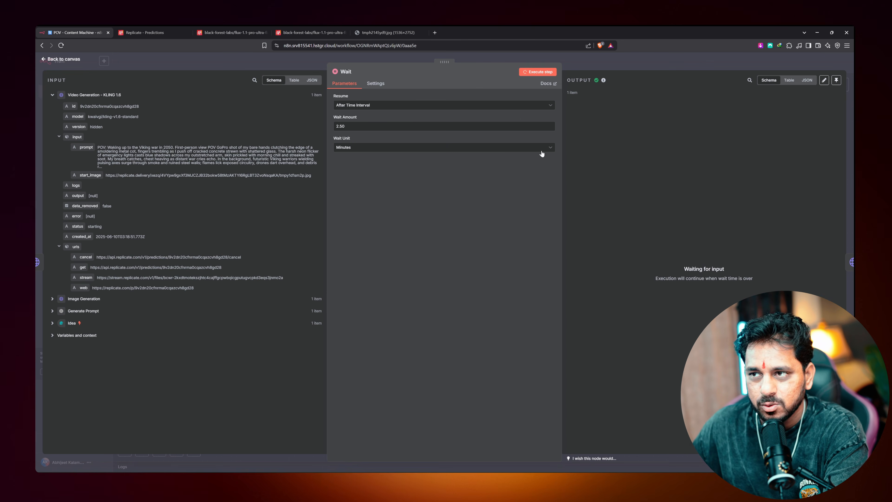
pyautogui.click(64, 60)
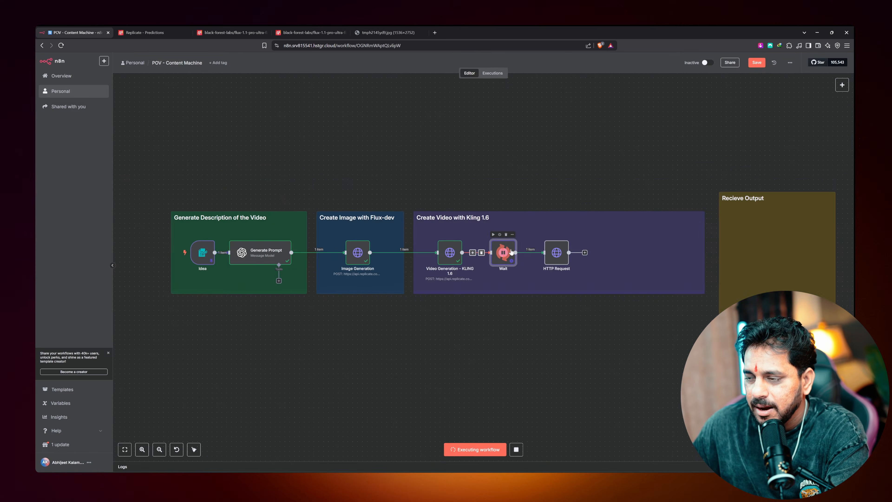
pyautogui.doubleClick(511, 251)
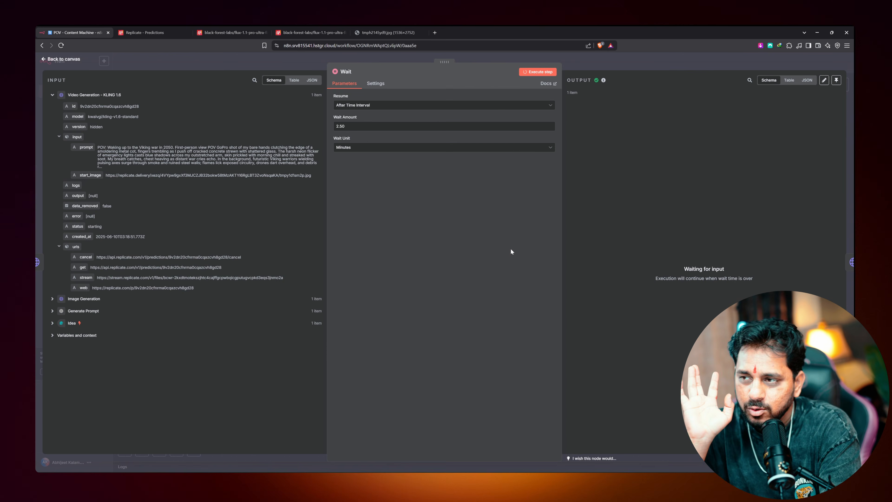
pyautogui.press('Escape')
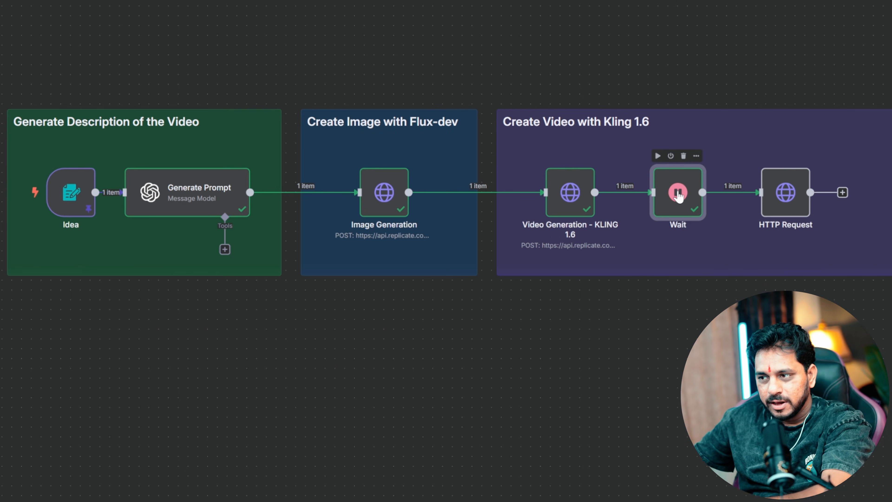
pyautogui.doubleClick(678, 196)
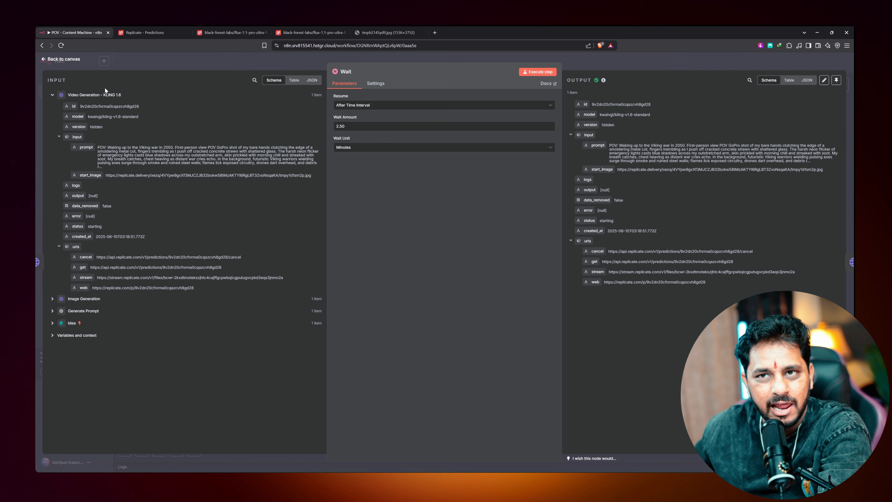
# Test the HTTP Request with the {{ $json["id"] }} URL; it fails with an authorization error
pyautogui.click(76, 61)
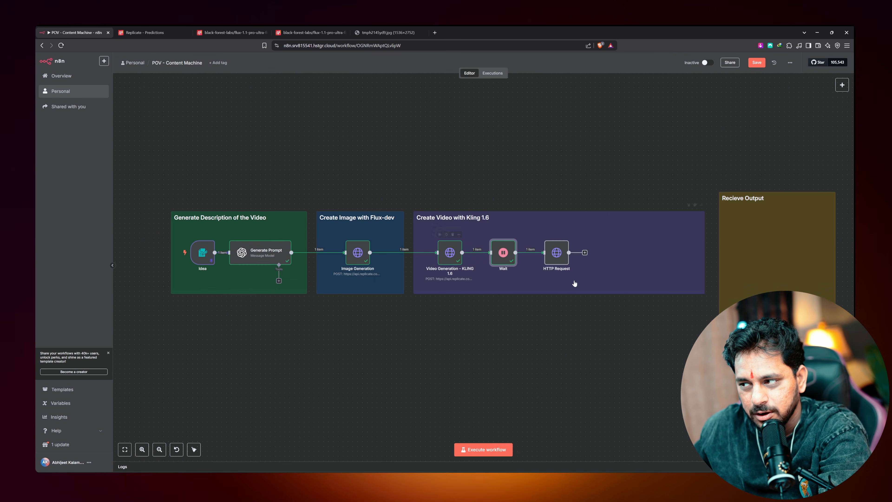
pyautogui.doubleClick(556, 253)
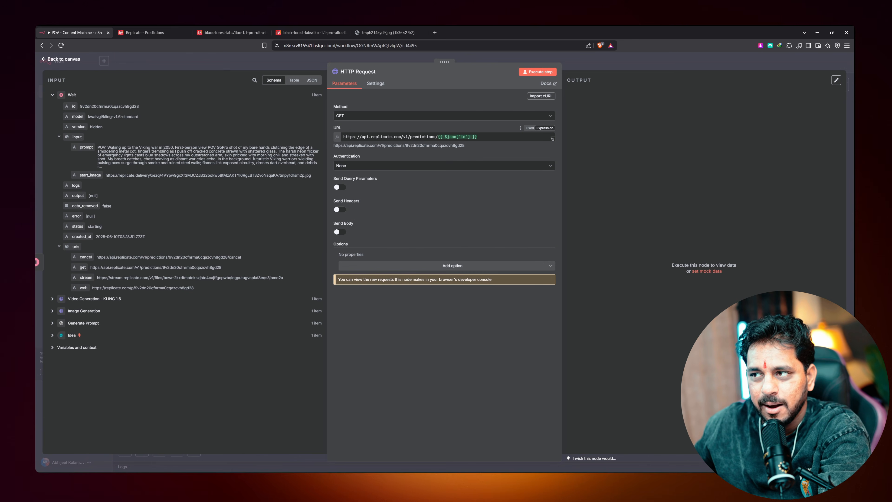
pyautogui.moveTo(478, 136); pyautogui.dragTo(437, 137)
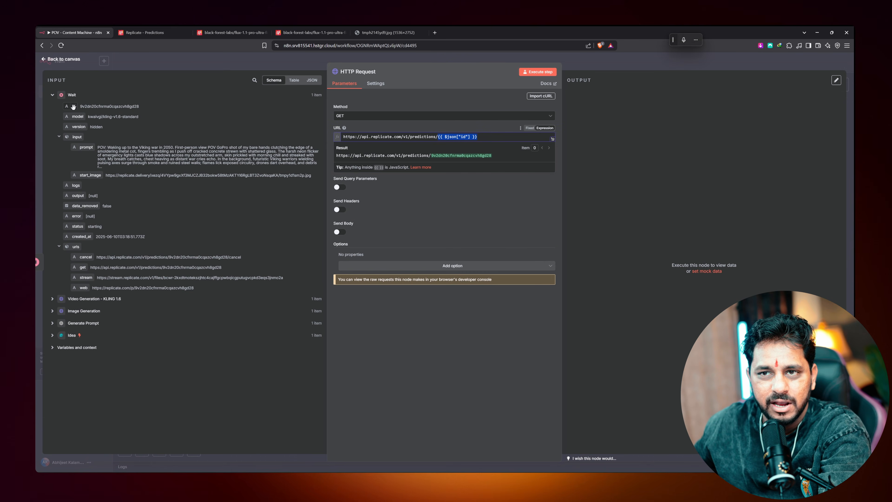
pyautogui.press('Escape')
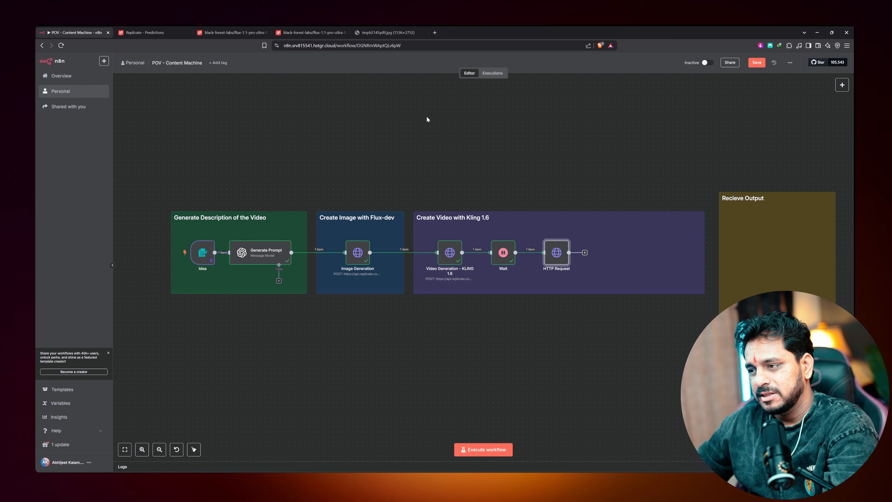
pyautogui.doubleClick(556, 252)
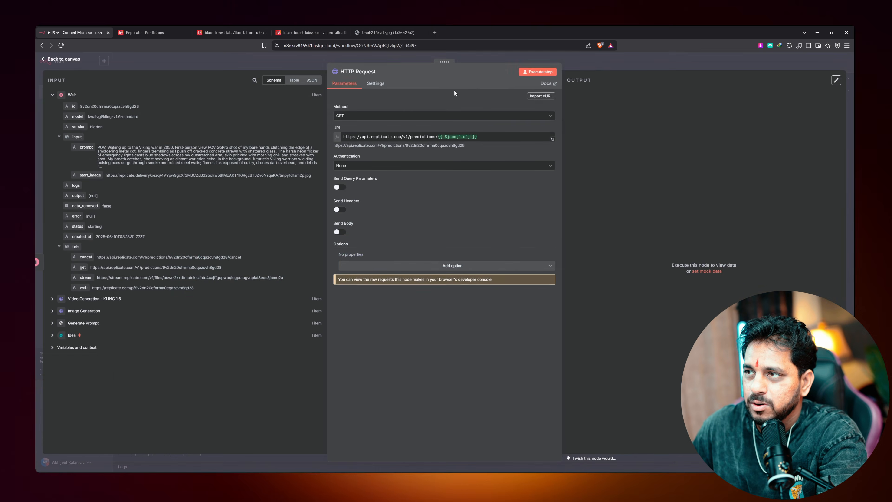
pyautogui.click(538, 72)
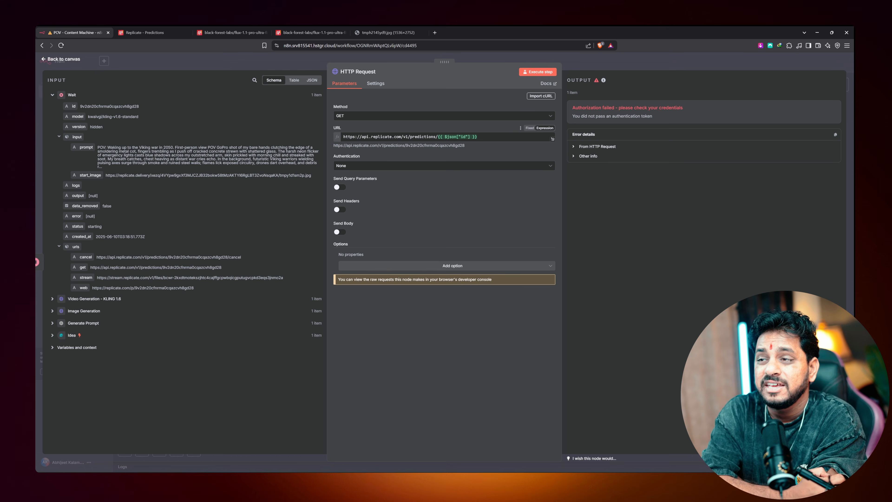
pyautogui.click(162, 33)
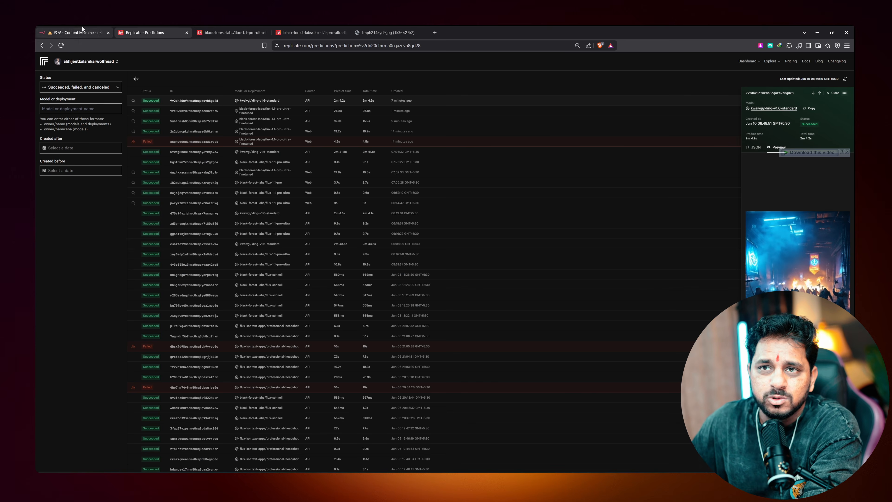
# Enable Send Headers on the HTTP Request and paste the Authorization header name from the Kling node
pyautogui.click(105, 32)
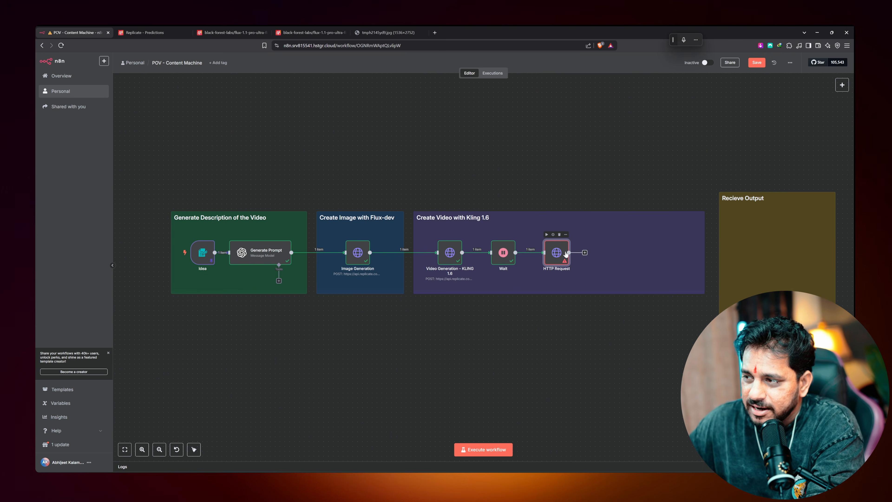
pyautogui.doubleClick(560, 250)
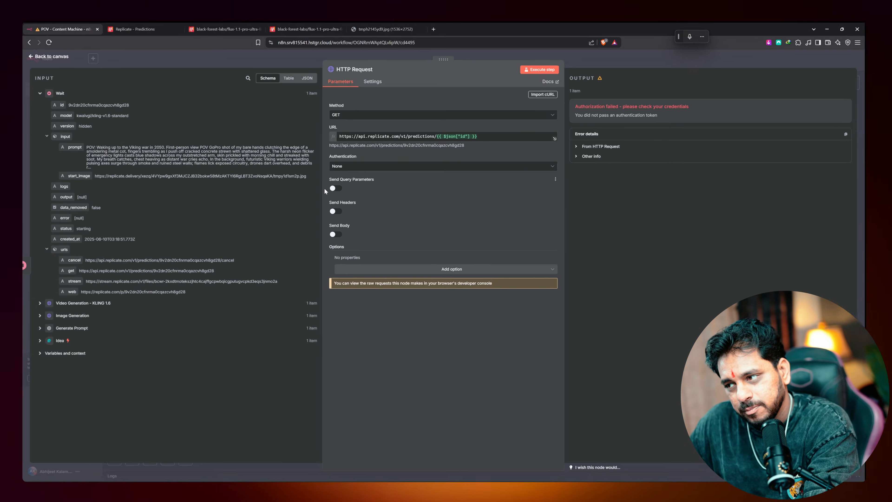
pyautogui.click(121, 304)
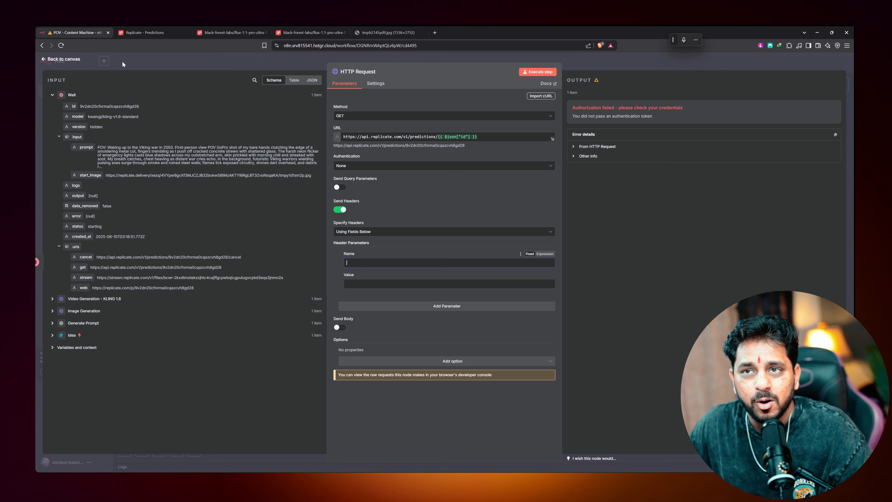
pyautogui.click(144, 61)
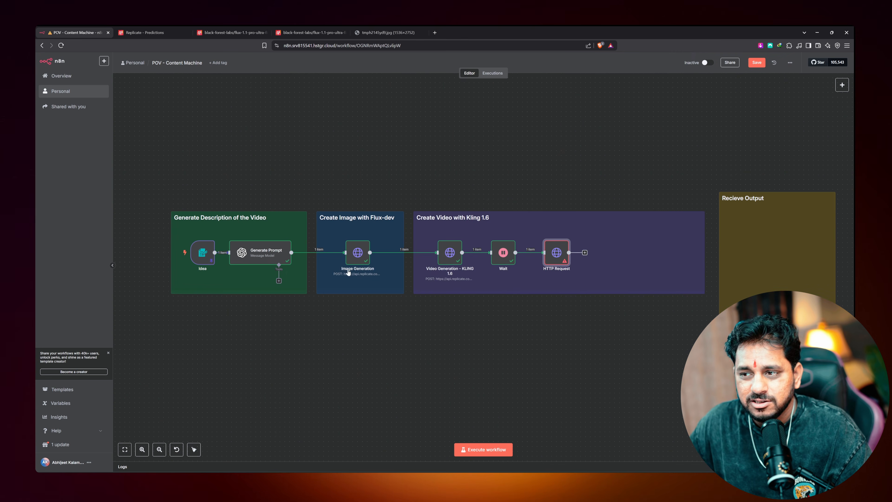
pyautogui.doubleClick(444, 256)
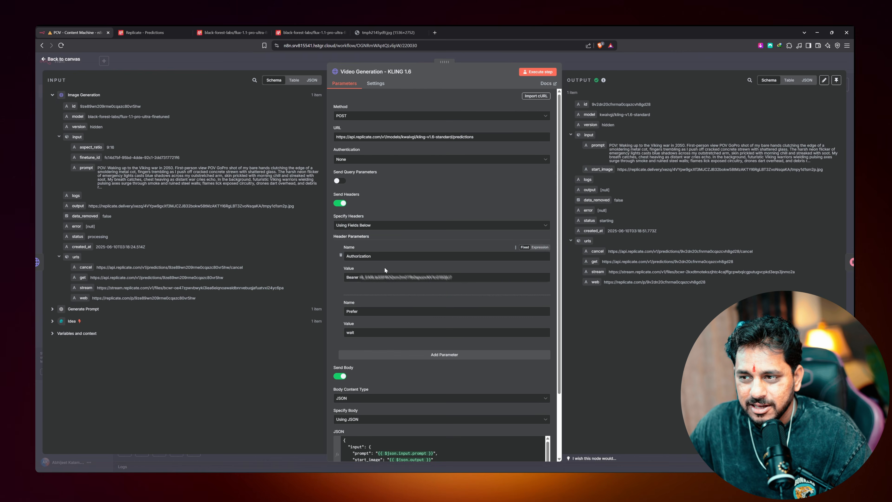
pyautogui.moveTo(371, 256); pyautogui.dragTo(351, 256)
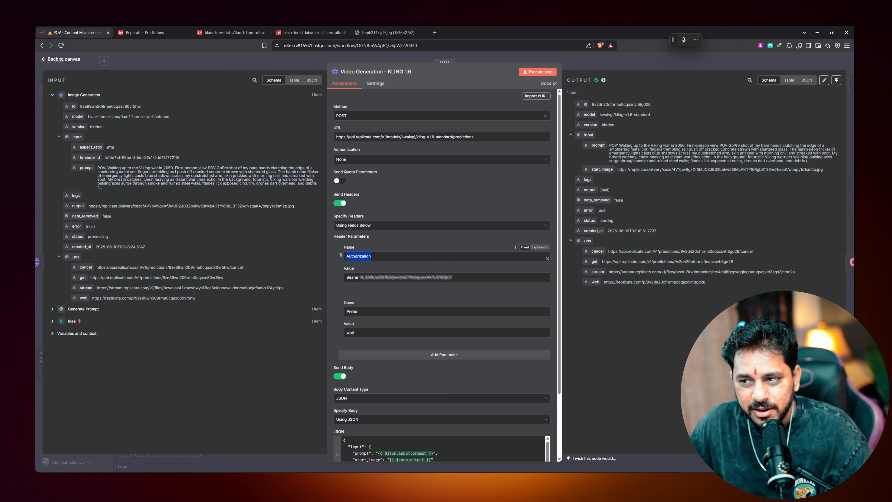
pyautogui.click(124, 63)
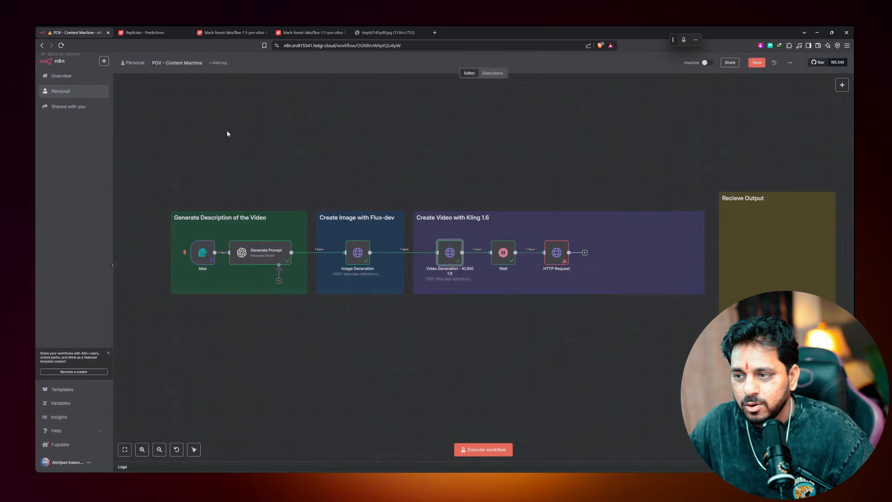
pyautogui.doubleClick(556, 254)
pyautogui.write('Authorization')
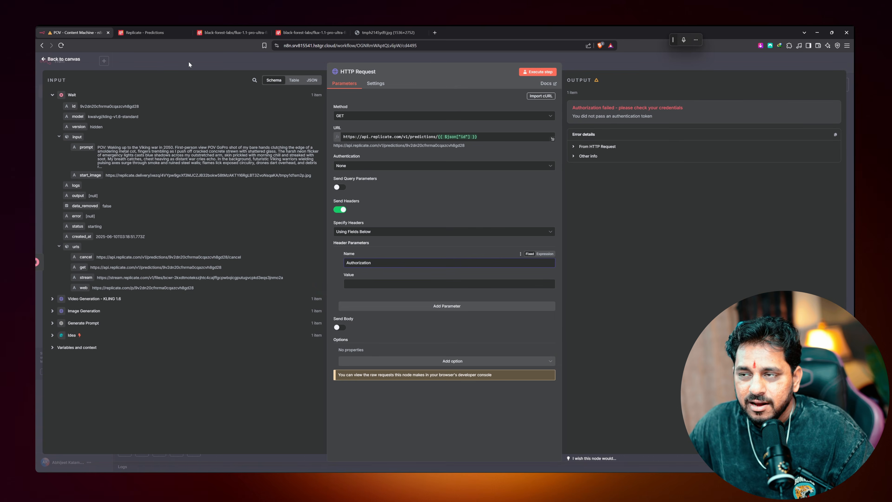
# Copy the Kling node's Bearer token into the header value and rerun the step successfully
pyautogui.click(189, 64)
pyautogui.doubleClick(449, 253)
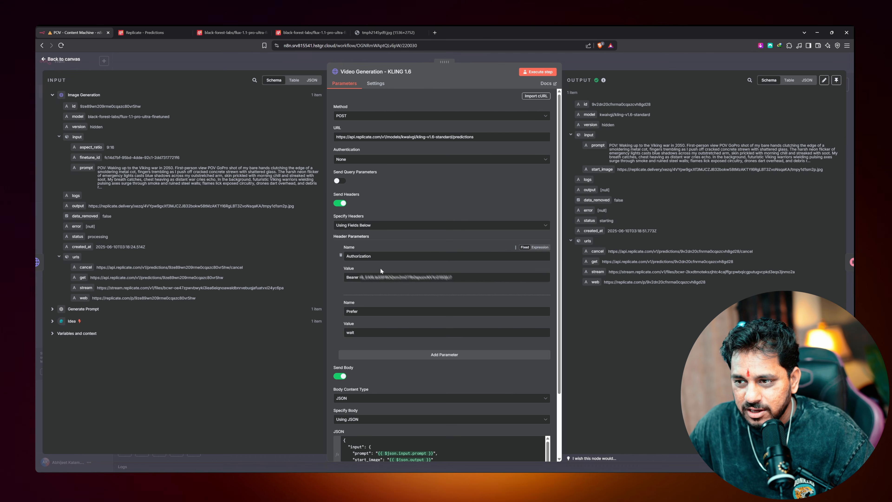
pyautogui.moveTo(453, 277); pyautogui.dragTo(316, 273)
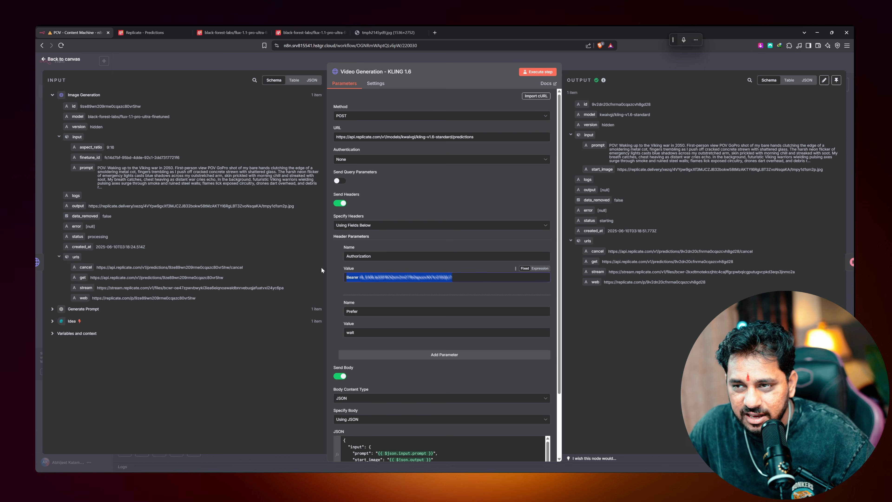
pyautogui.click(239, 70)
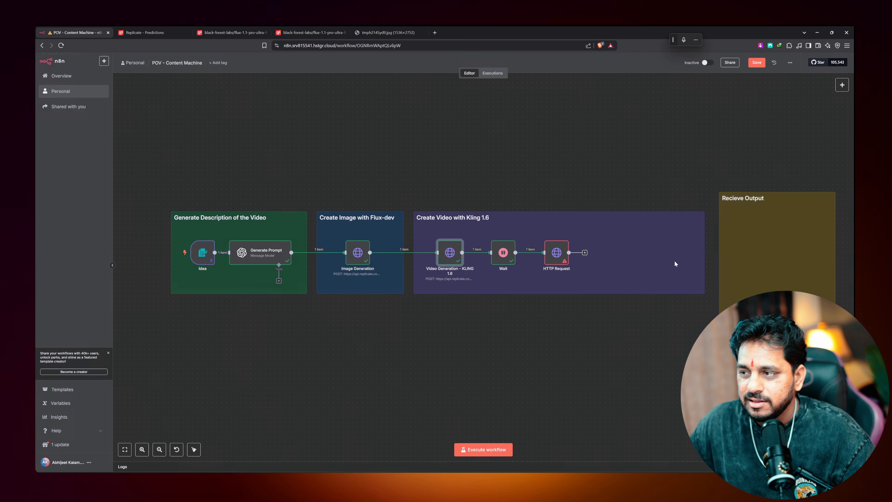
pyautogui.doubleClick(557, 253)
pyautogui.click(422, 285)
pyautogui.hotkey('ctrl', 'v')
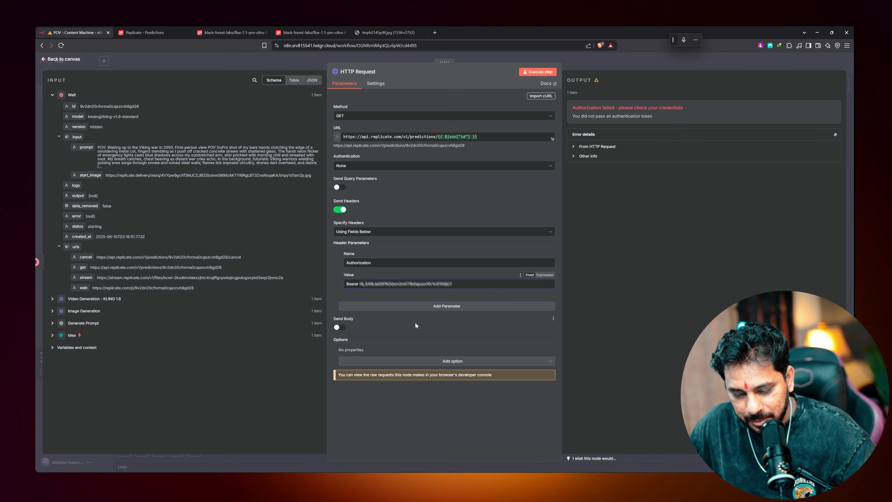
pyautogui.click(541, 72)
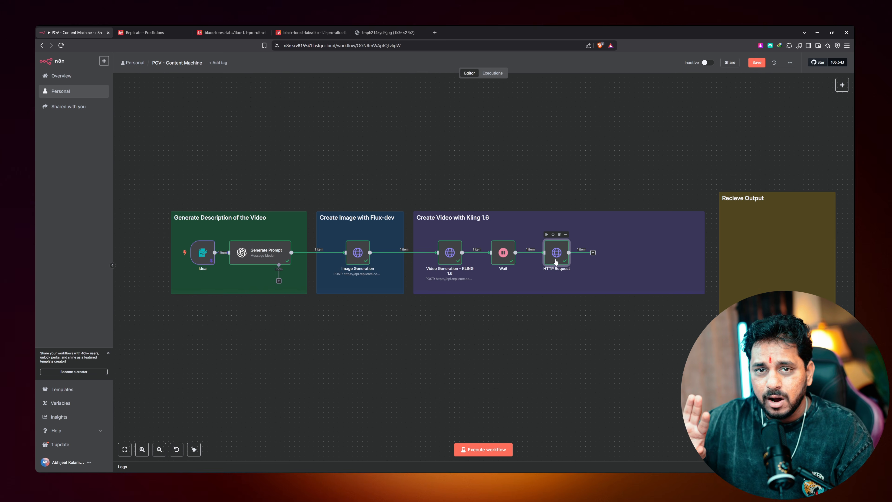
# Add an Edit Fields (Set) node after the HTTP Request node
pyautogui.click(593, 253)
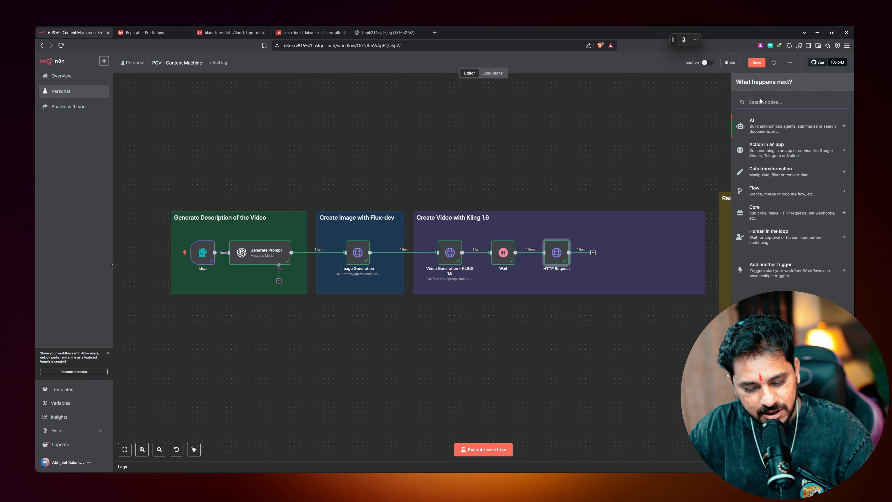
pyautogui.write('sey')
pyautogui.press('BackSpace')
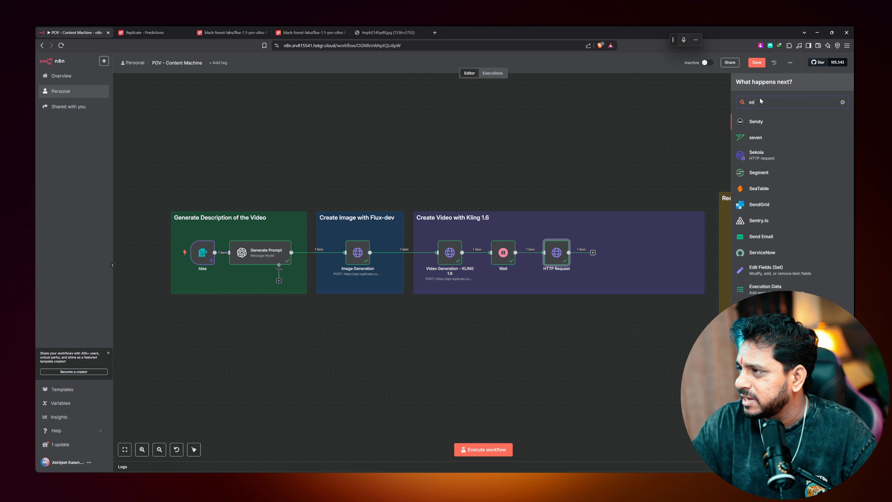
pyautogui.write('t')
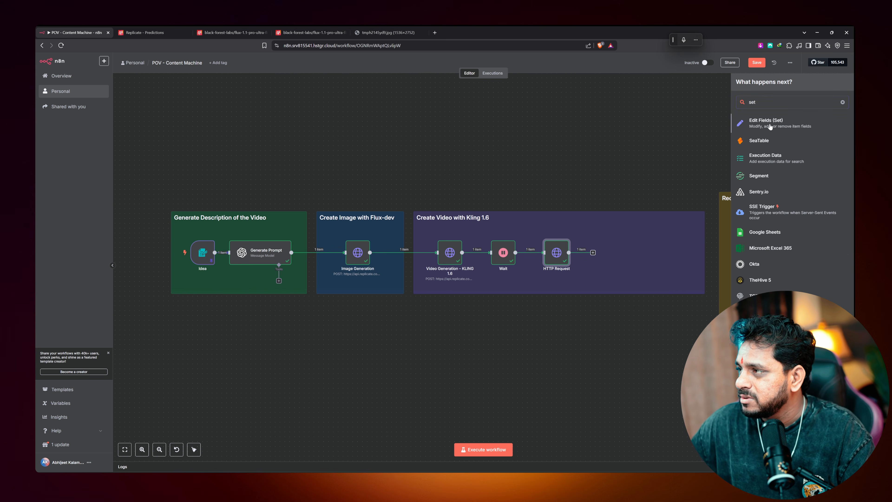
pyautogui.press('Return')
pyautogui.press('Escape')
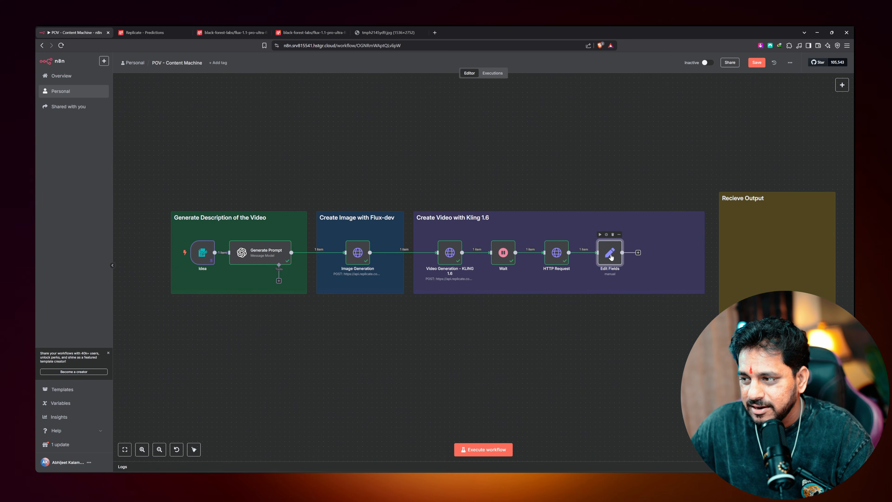
# Rename the status request node to 'Retrieve Data'
pyautogui.doubleClick(556, 252)
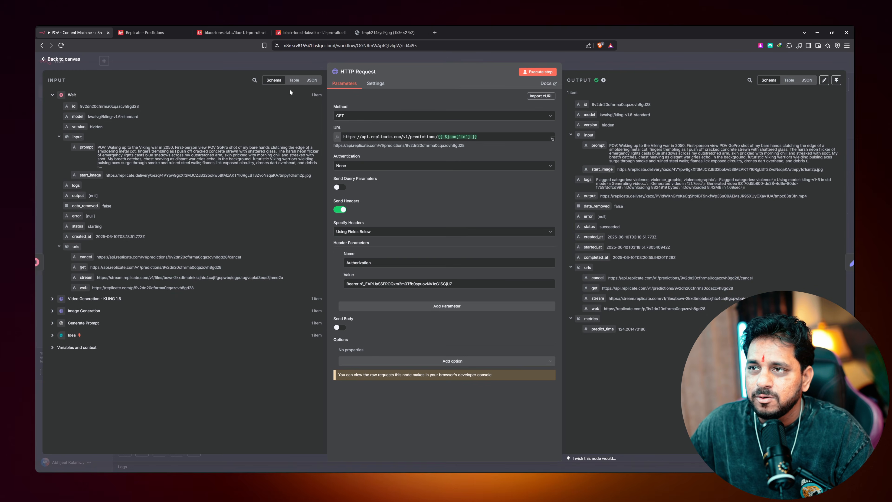
pyautogui.click(361, 73)
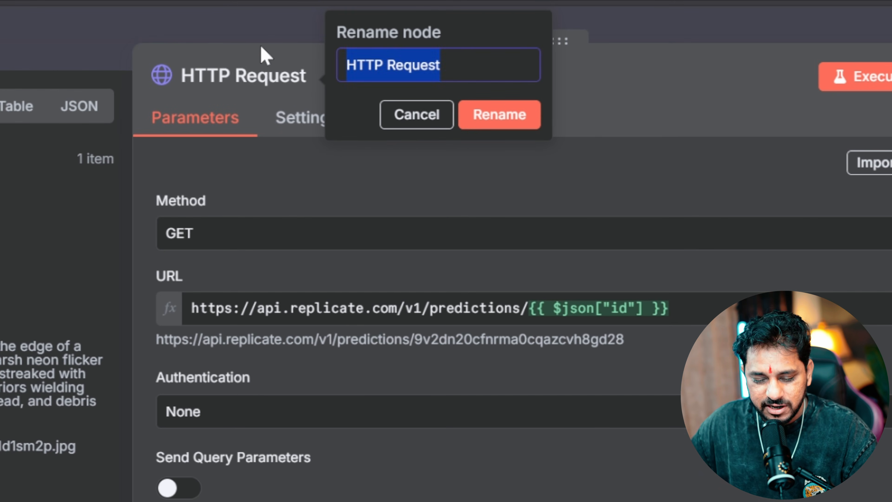
pyautogui.write('Retrieve Data')
pyautogui.press('Return')
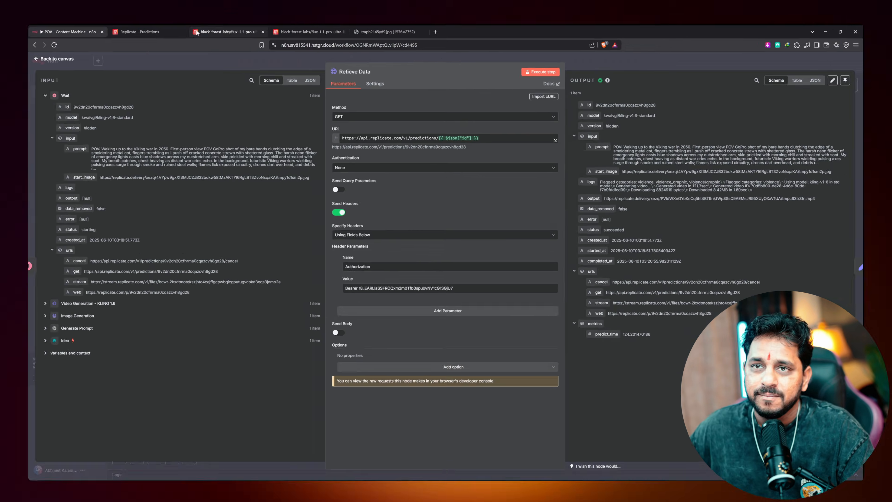
pyautogui.click(57, 59)
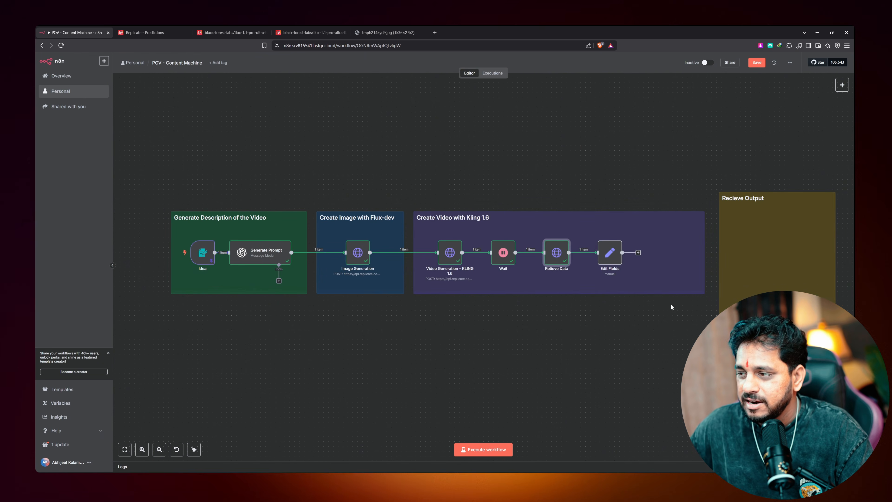
# Map the video's 'output' URL into Edit Fields as a string field and run it
pyautogui.doubleClick(609, 254)
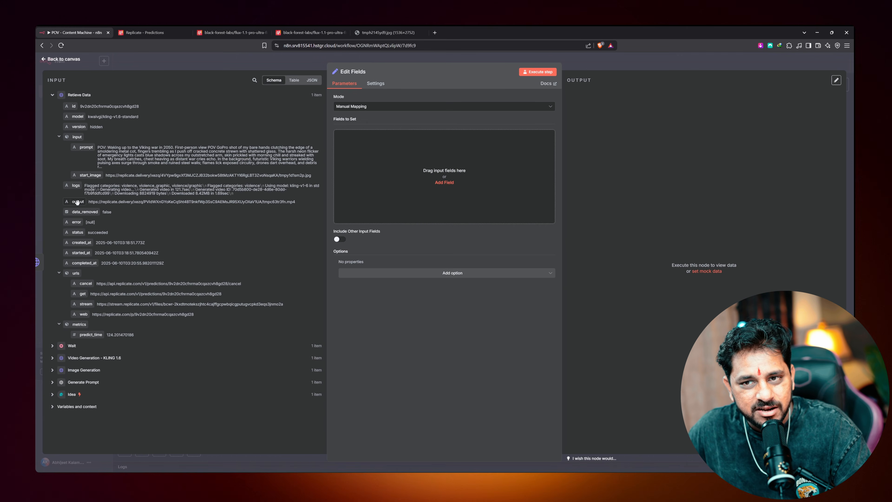
pyautogui.moveTo(80, 353); pyautogui.dragTo(178, 335)
pyautogui.moveTo(106, 196); pyautogui.dragTo(362, 199)
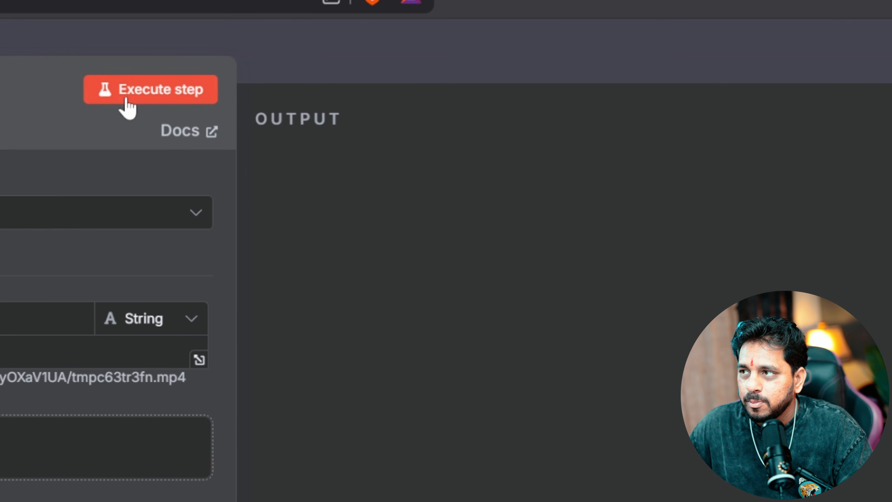
pyautogui.click(525, 70)
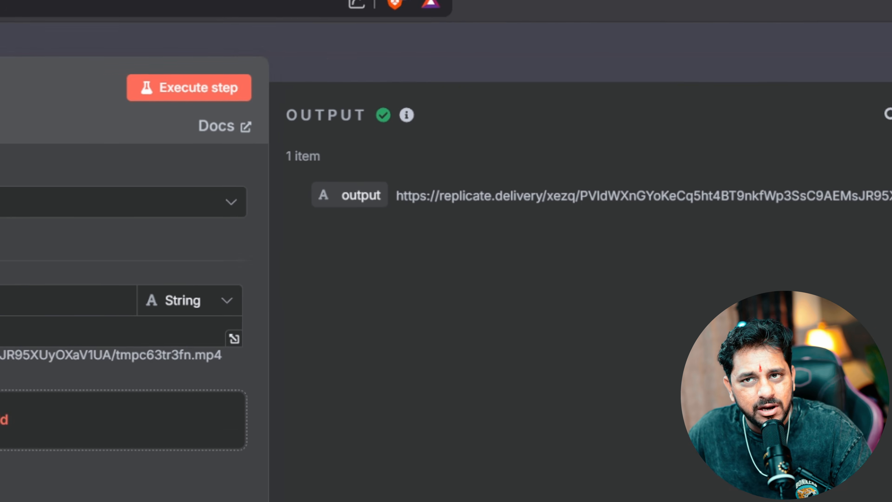
pyautogui.press('Escape')
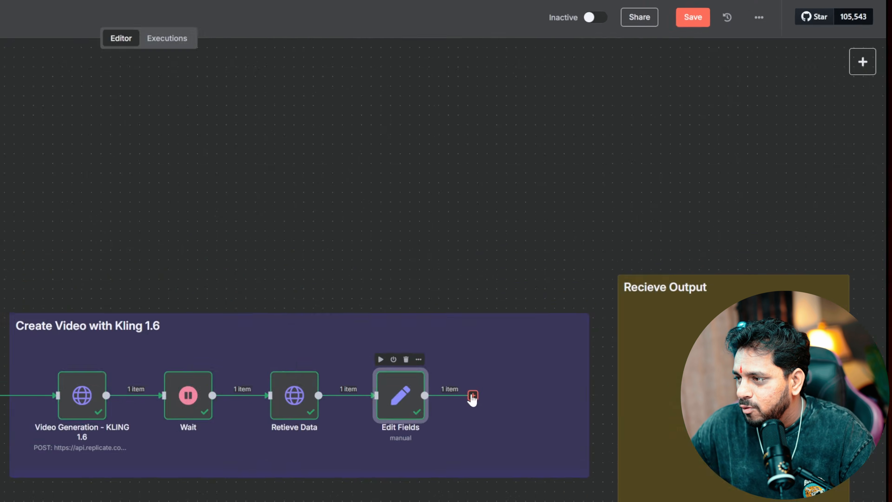
# Add an HTTP Request node named 'Final Video' whose URL is the 'output' field
pyautogui.click(646, 252)
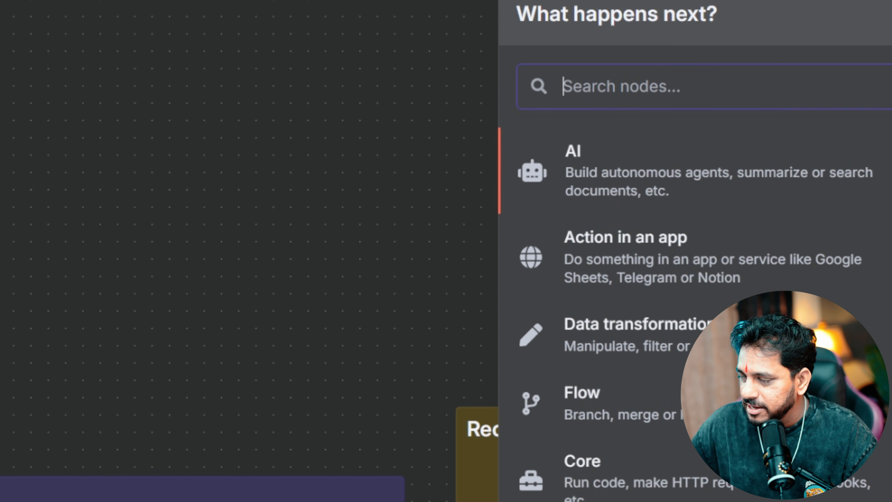
pyautogui.write('http')
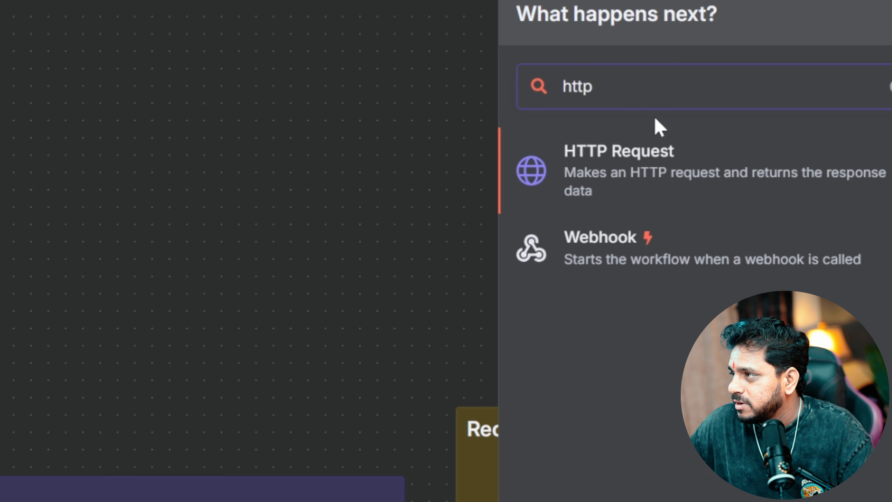
pyautogui.press('Return')
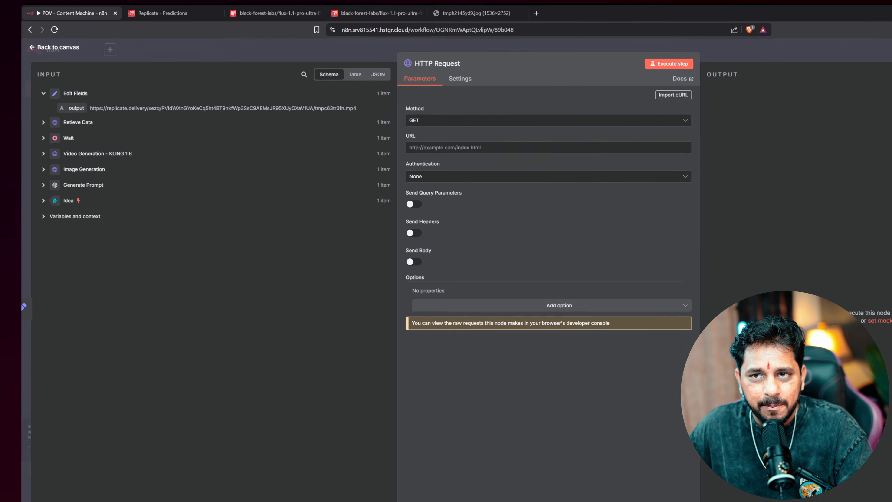
pyautogui.moveTo(78, 107); pyautogui.dragTo(343, 137)
pyautogui.moveTo(883, 214); pyautogui.dragTo(878, 211)
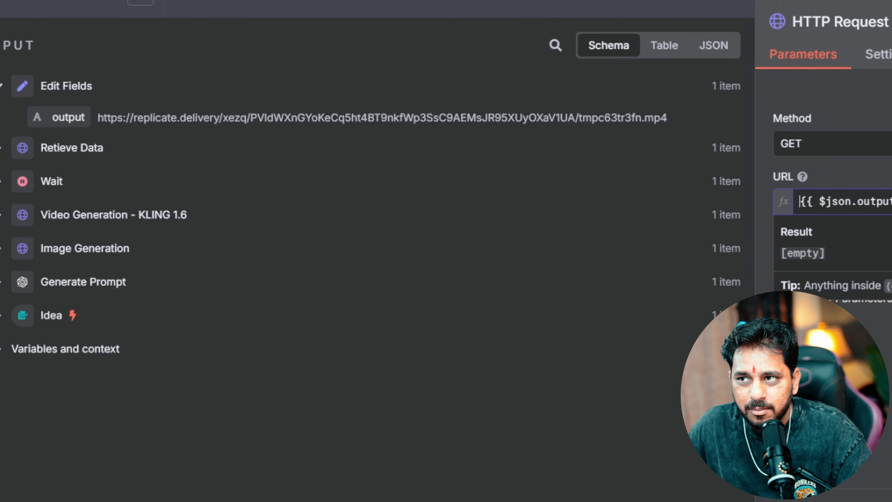
pyautogui.click(345, 70)
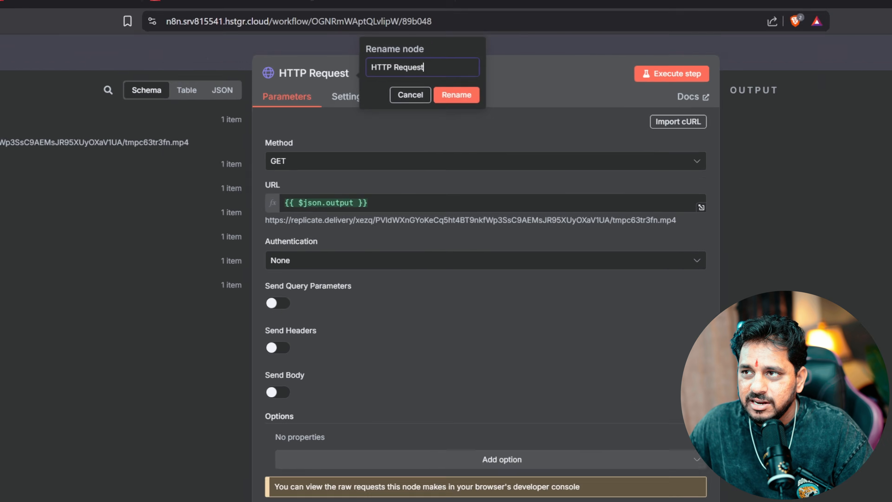
pyautogui.write('Final; ')
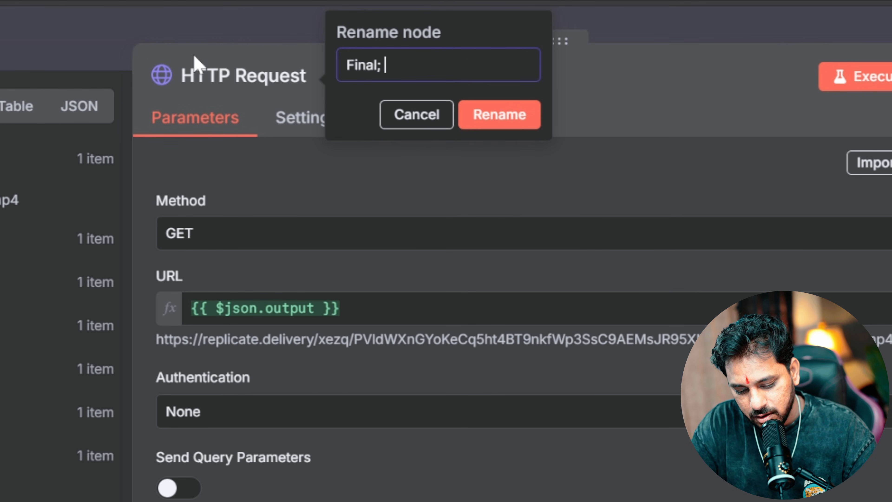
pyautogui.write('Video')
pyautogui.press('Return')
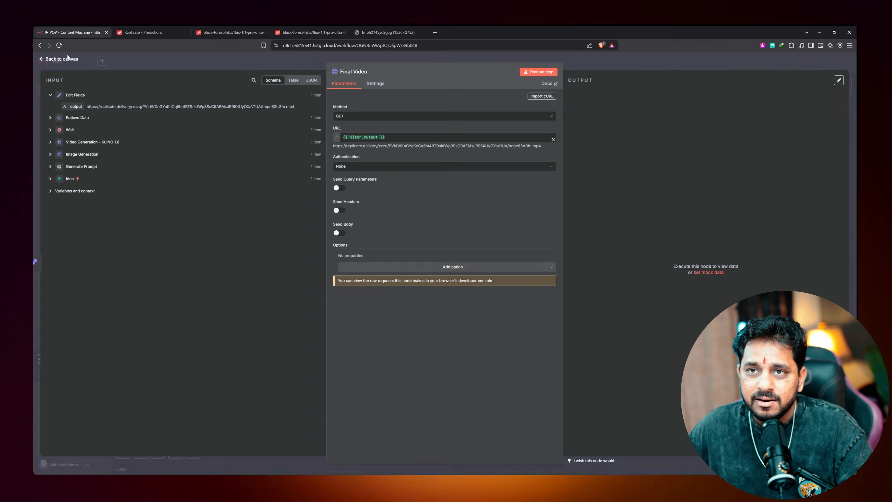
pyautogui.press('Escape')
# Run Final Video and preview the returned 8.82 MB mp4 video
pyautogui.doubleClick(657, 260)
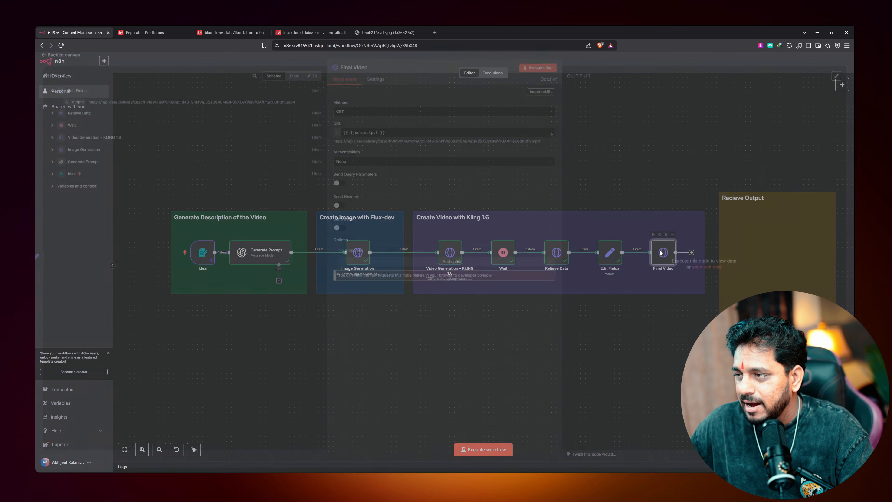
pyautogui.click(537, 72)
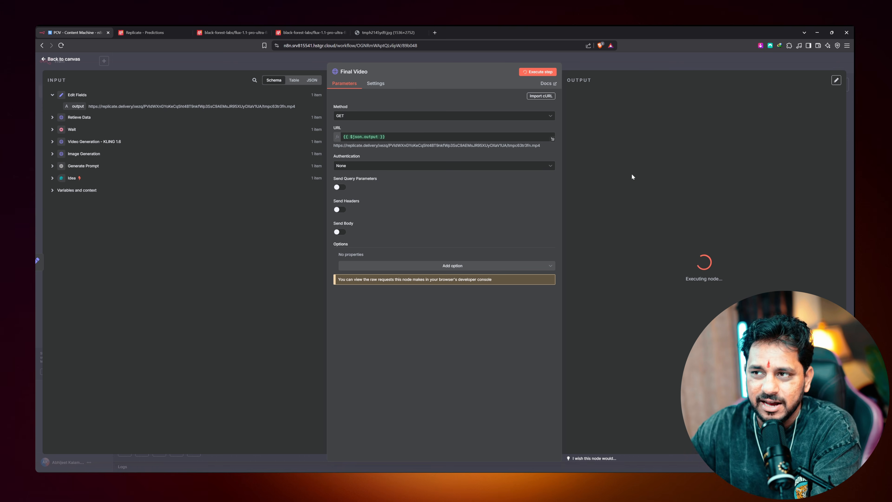
pyautogui.click(598, 191)
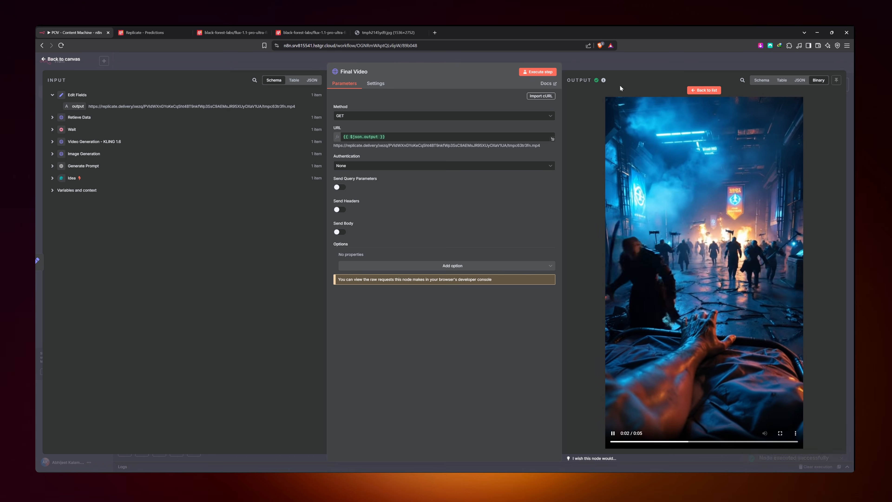
pyautogui.click(703, 90)
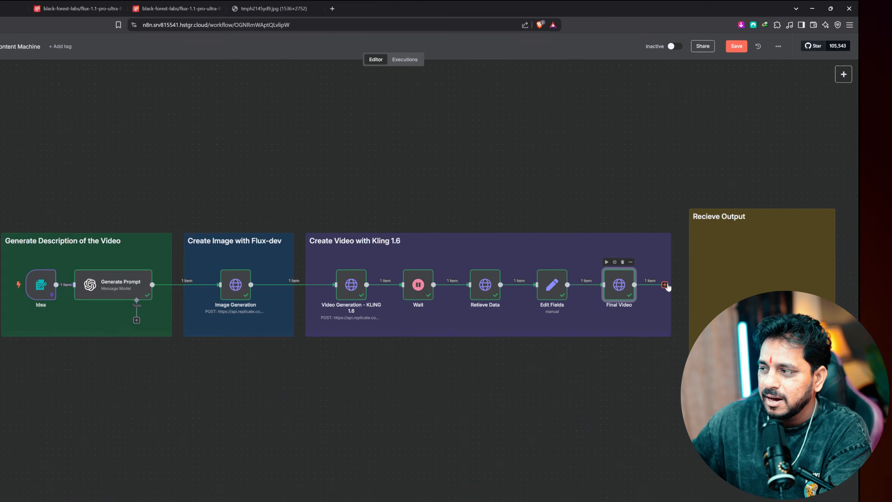
# Add a Google Drive node with the upload file action after Final Video
pyautogui.click(699, 252)
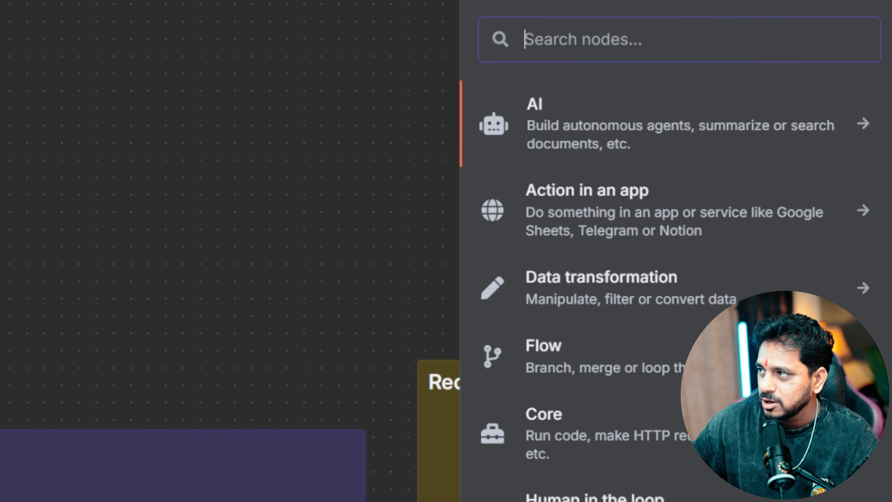
pyautogui.write('drive')
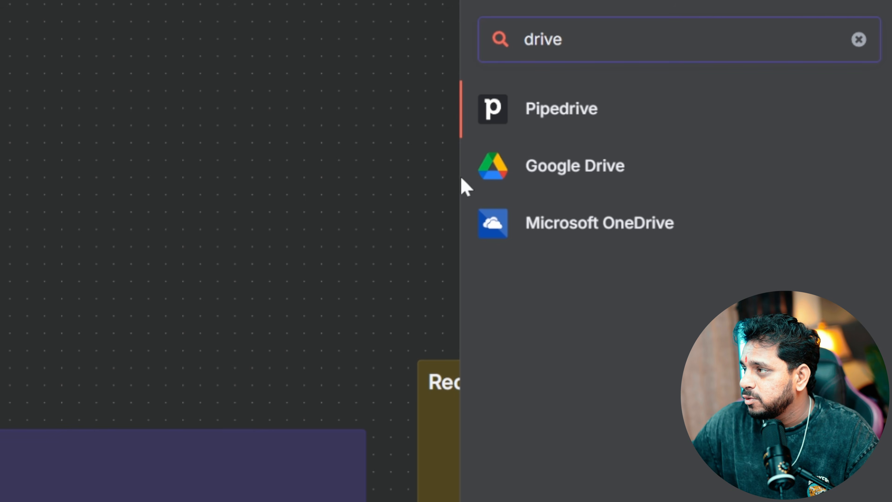
pyautogui.click(503, 177)
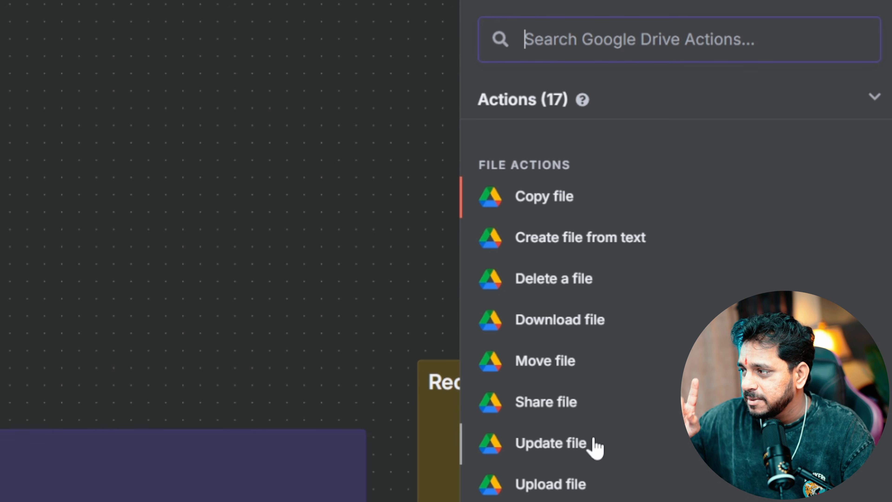
pyautogui.click(567, 492)
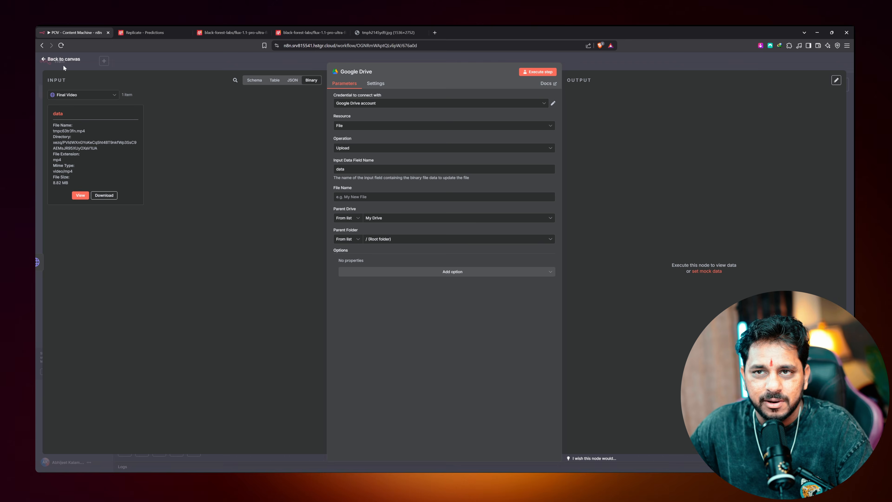
pyautogui.click(62, 59)
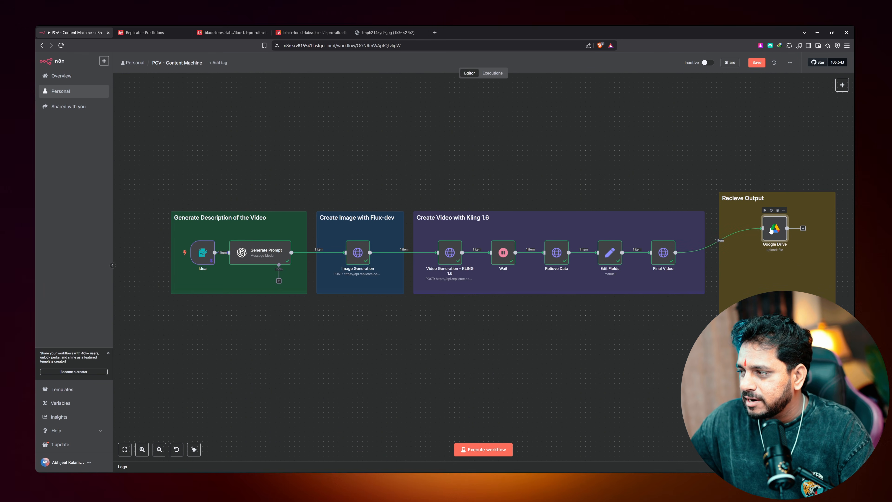
# Keep File / Upload and map the Edit Fields output URL into the File Name
pyautogui.doubleClick(771, 230)
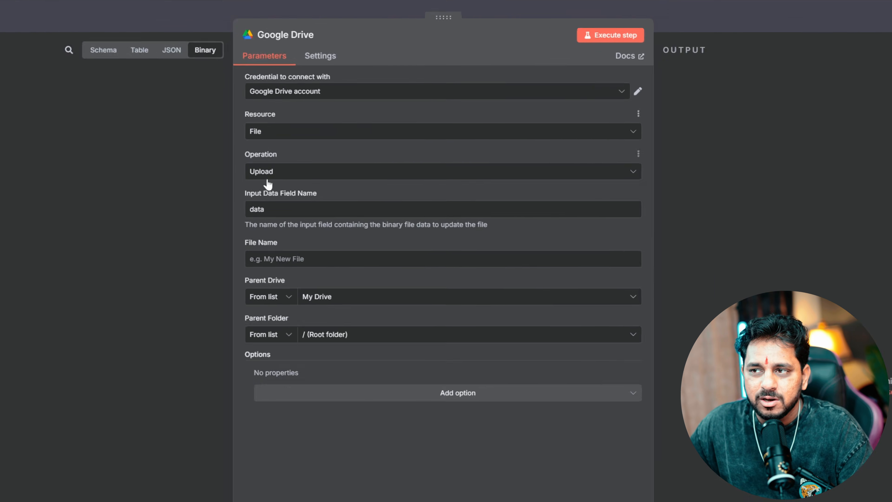
pyautogui.click(346, 151)
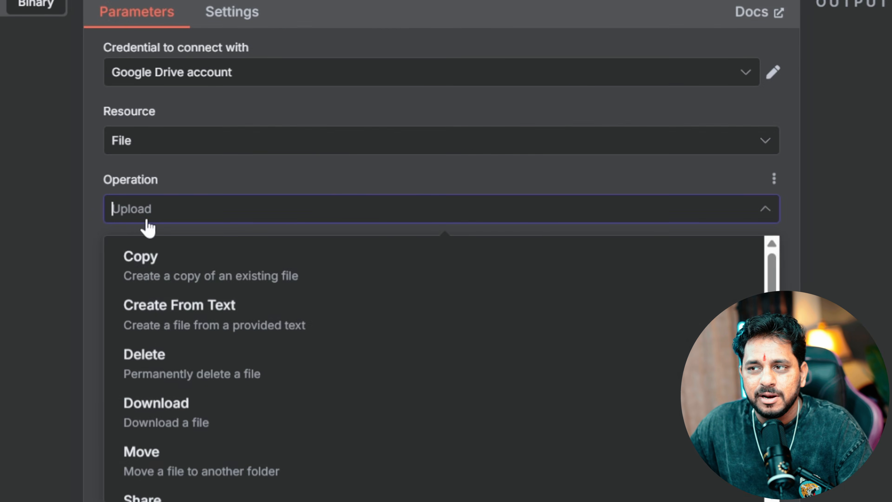
pyautogui.click(281, 179)
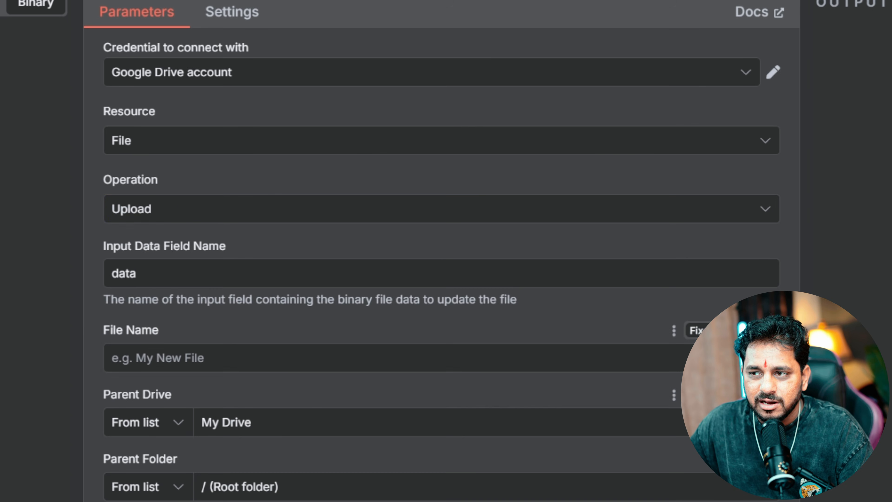
pyautogui.click(174, 208)
pyautogui.click(200, 137)
pyautogui.click(148, 188)
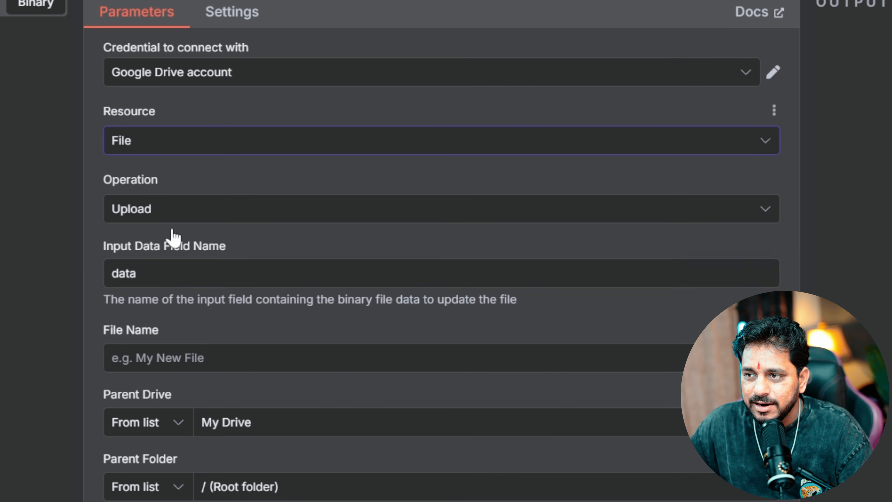
pyautogui.click(169, 273)
pyautogui.click(206, 351)
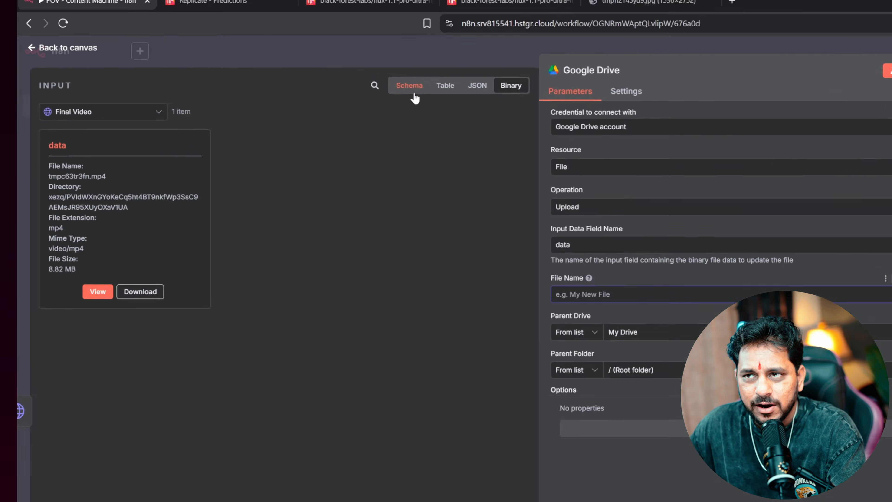
pyautogui.click(413, 96)
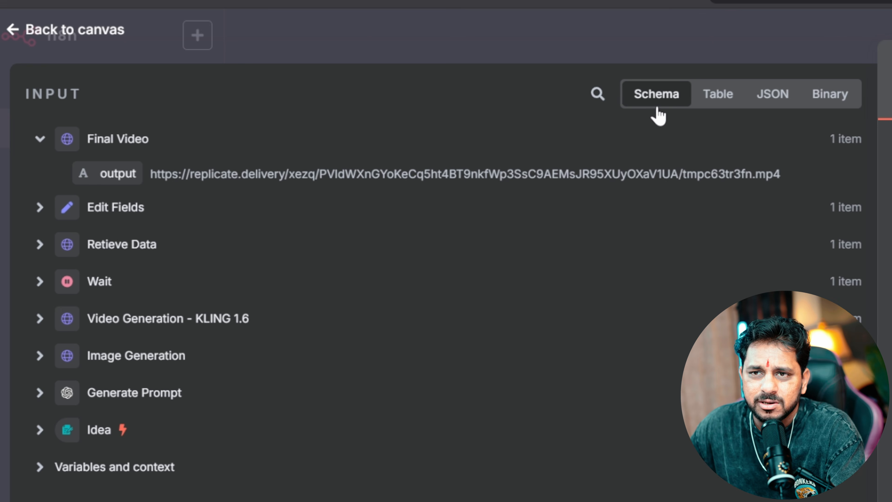
pyautogui.click(37, 207)
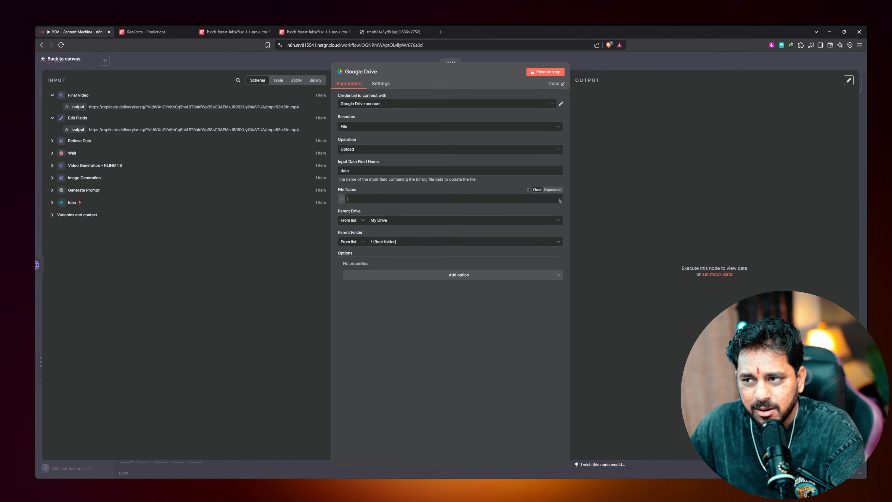
pyautogui.moveTo(78, 129); pyautogui.dragTo(341, 201)
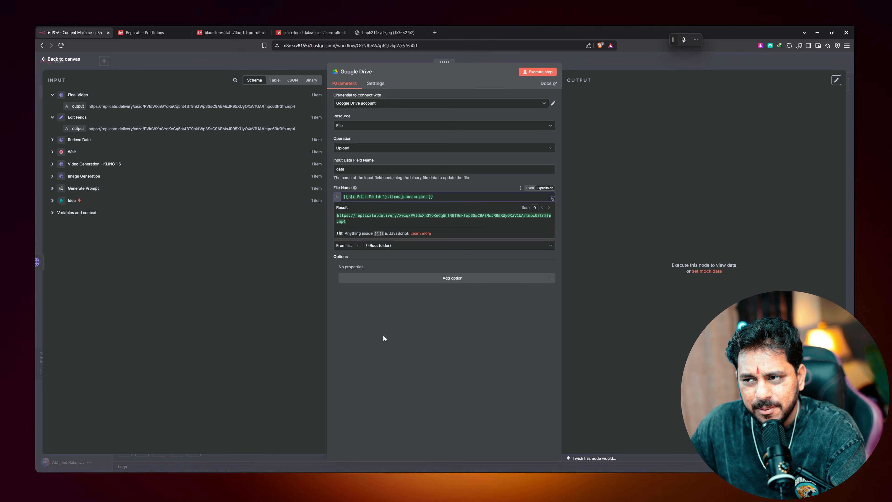
pyautogui.click(382, 338)
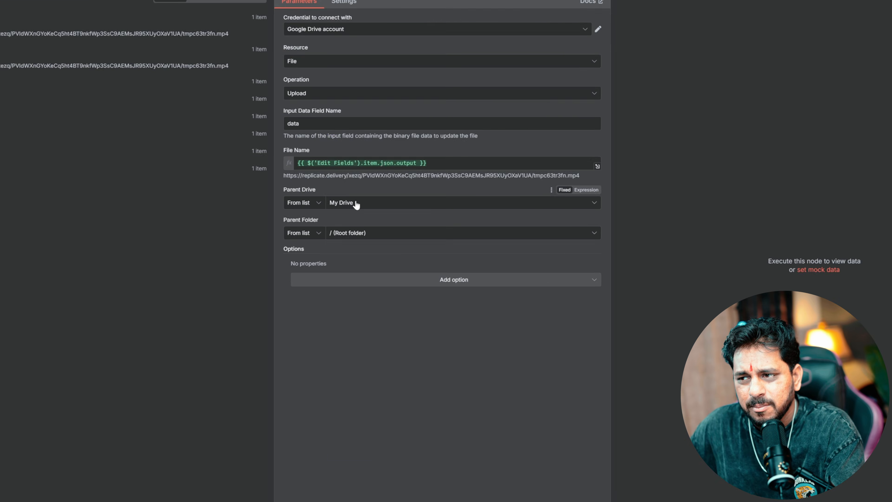
# Set parent drive to My Drive and folder to POV Videos, then run the upload
pyautogui.click(385, 224)
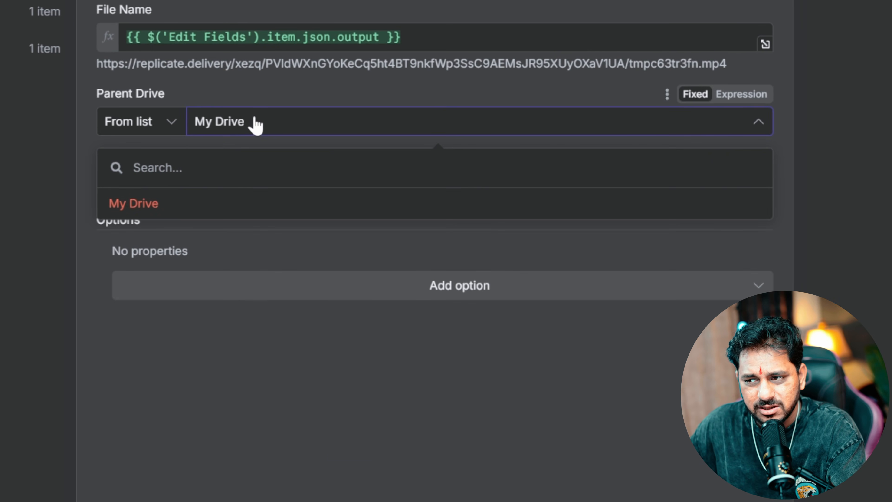
pyautogui.click(135, 204)
pyautogui.click(257, 193)
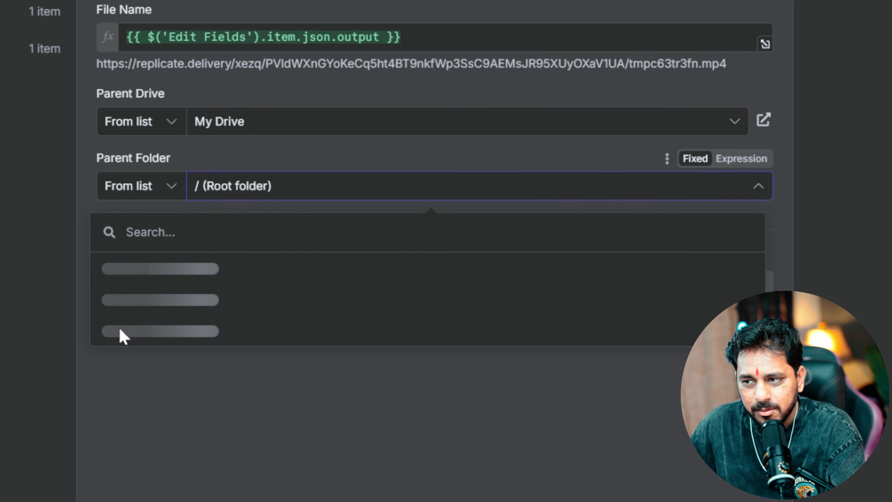
pyautogui.scroll(-10, 235, 325)
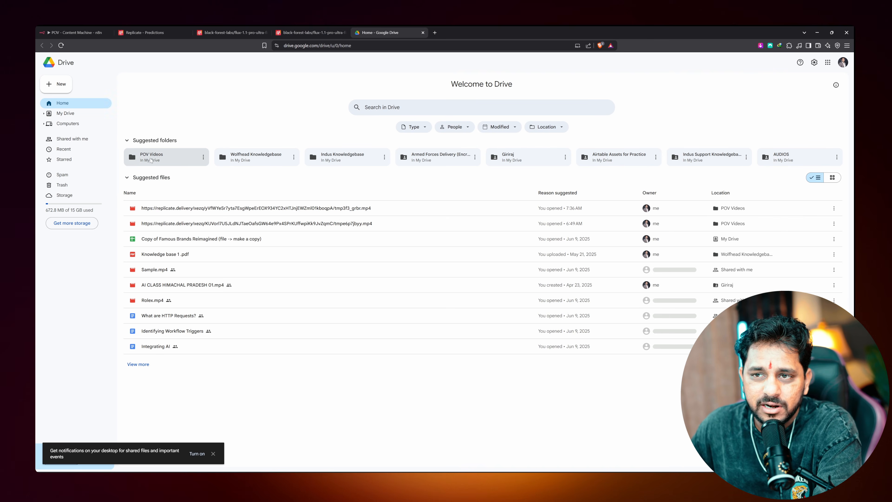
pyautogui.doubleClick(151, 161)
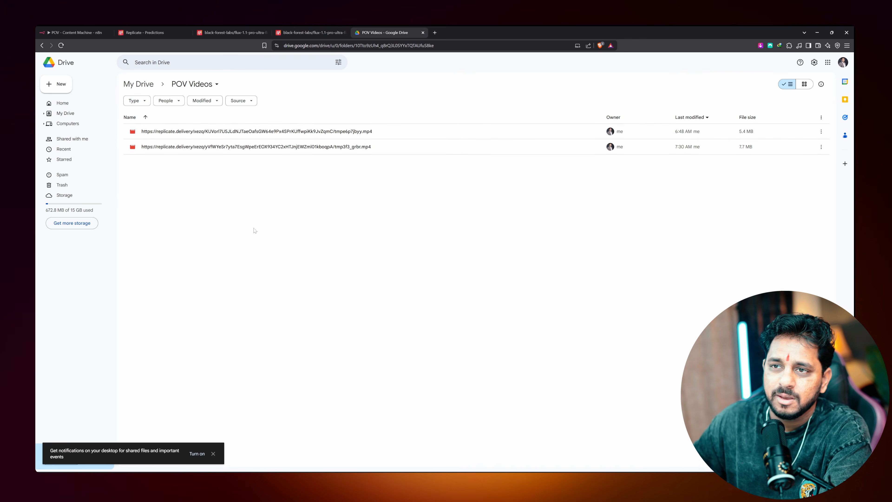
pyautogui.click(70, 32)
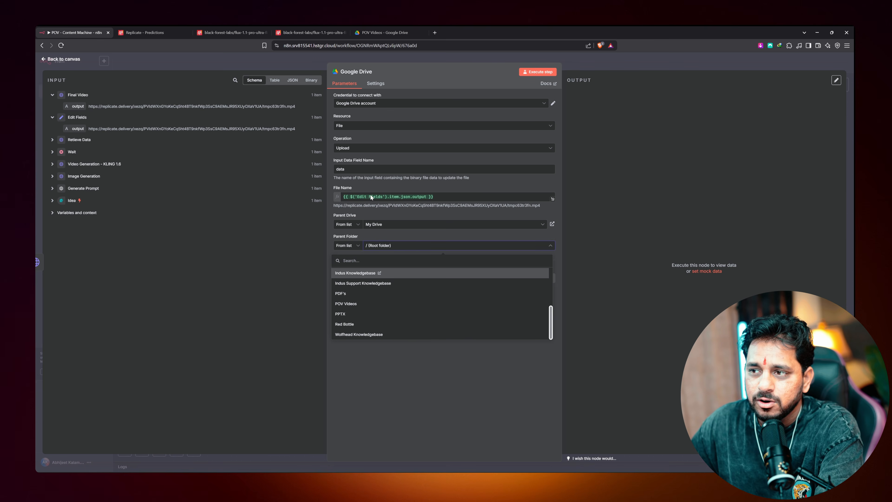
pyautogui.click(351, 305)
pyautogui.click(532, 74)
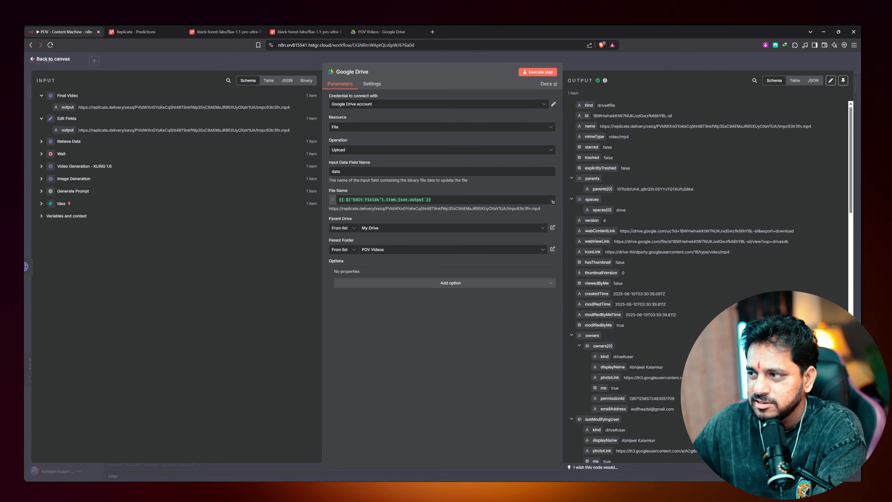
# Switch to Google Drive's POV Videos folder listing the two uploaded replicate.delivery mp4 files
pyautogui.click(384, 32)
# Reload POV Videos, preview the newly uploaded 8.4 MB video and download it
pyautogui.click(295, 46)
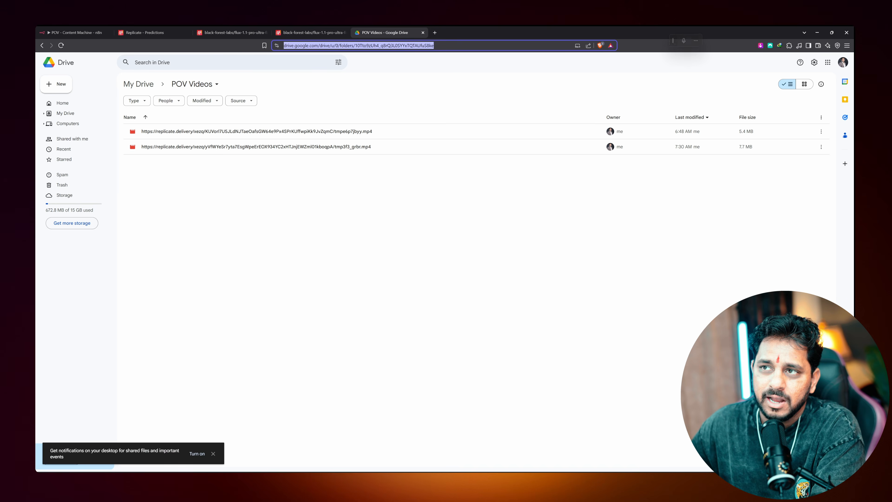
pyautogui.press('Return')
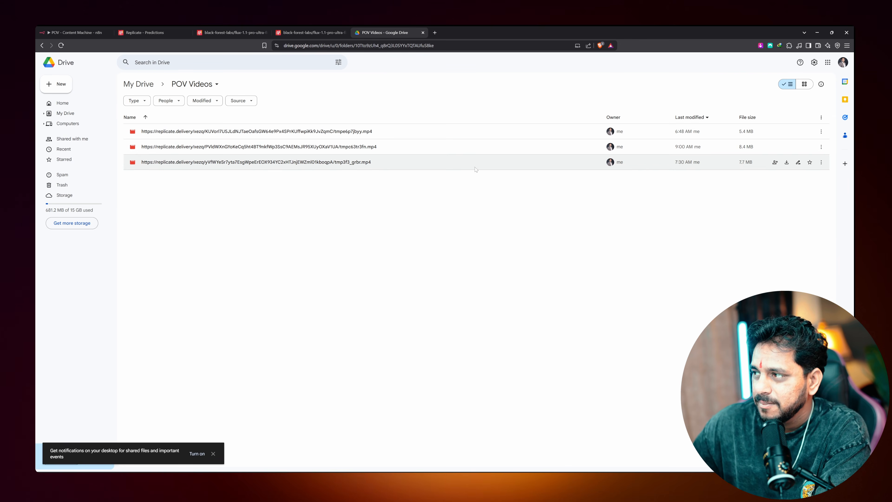
pyautogui.doubleClick(463, 164)
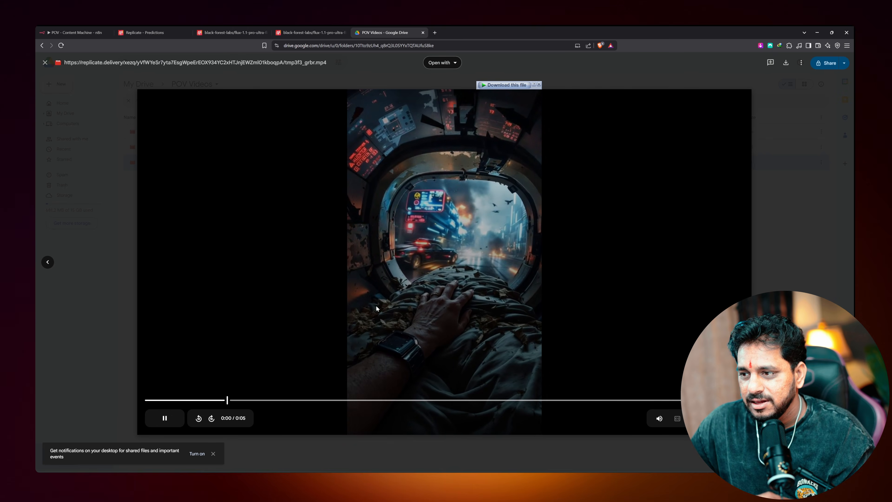
pyautogui.press('Escape')
pyautogui.doubleClick(293, 150)
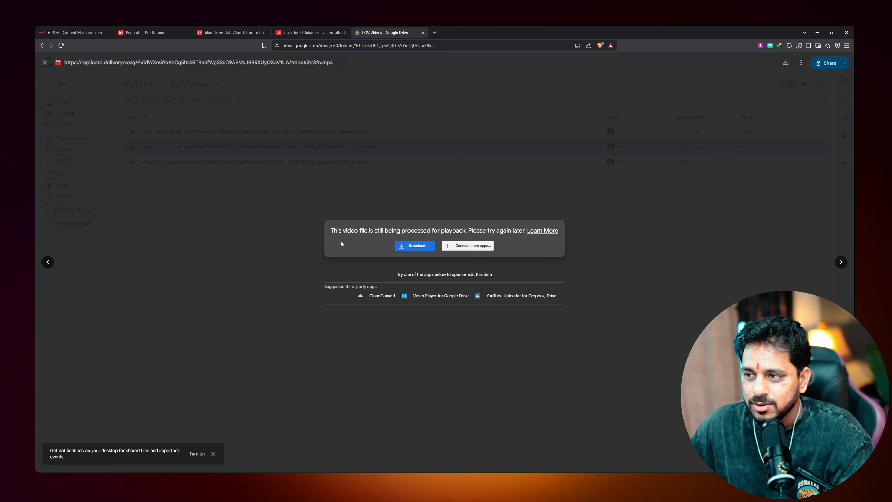
pyautogui.click(419, 250)
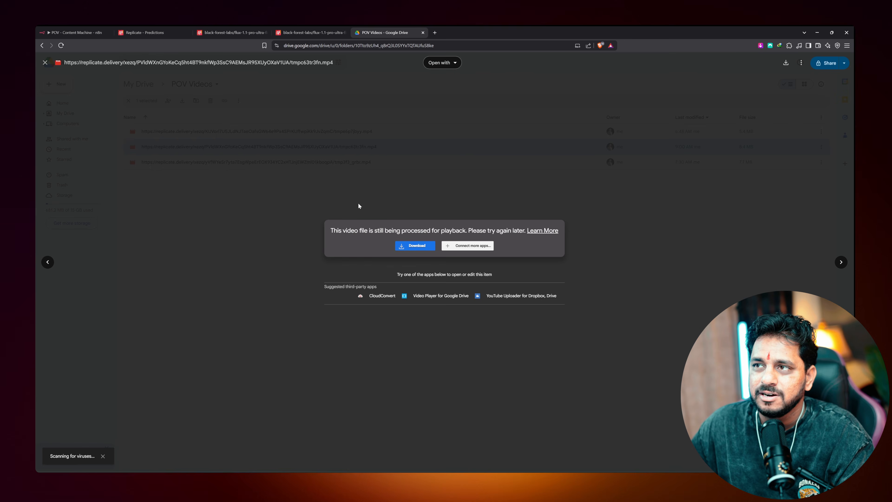
pyautogui.press('Escape')
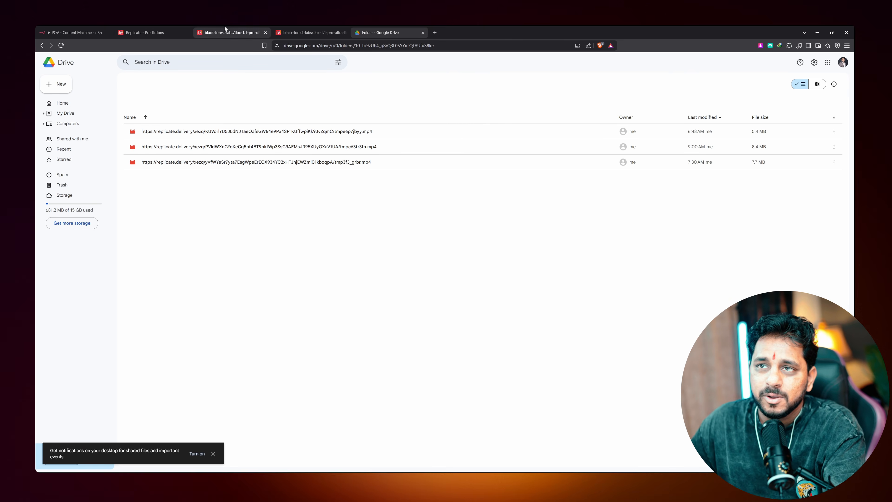
pyautogui.click(48, 30)
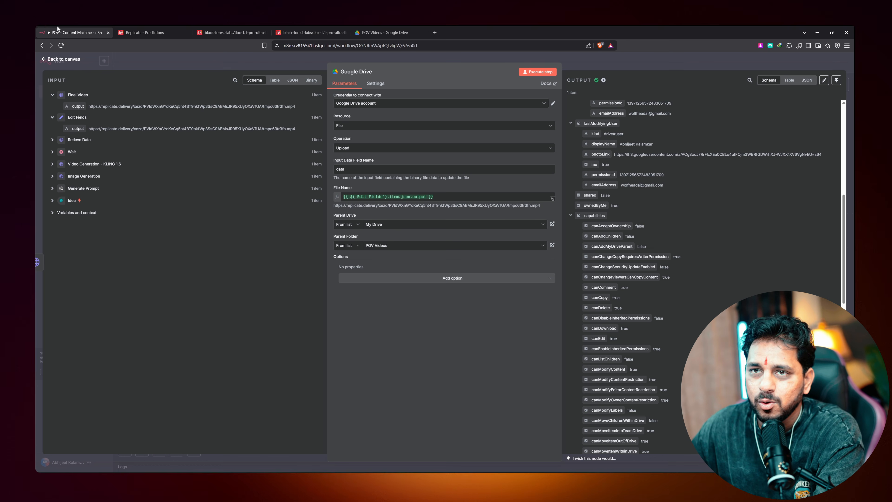
# Close the Google Drive upload node to view the full workflow canvas
pyautogui.click(68, 59)
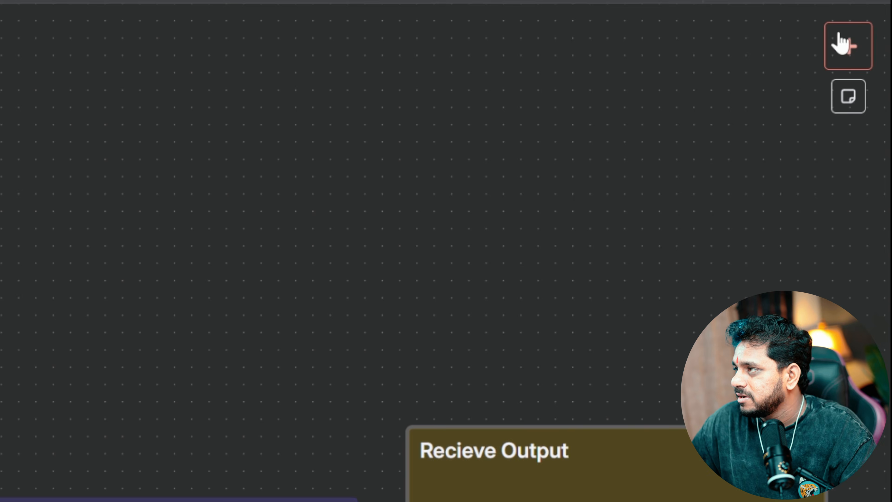
# Add a Gmail node after the Google Drive step using the Send a message action
pyautogui.click(842, 85)
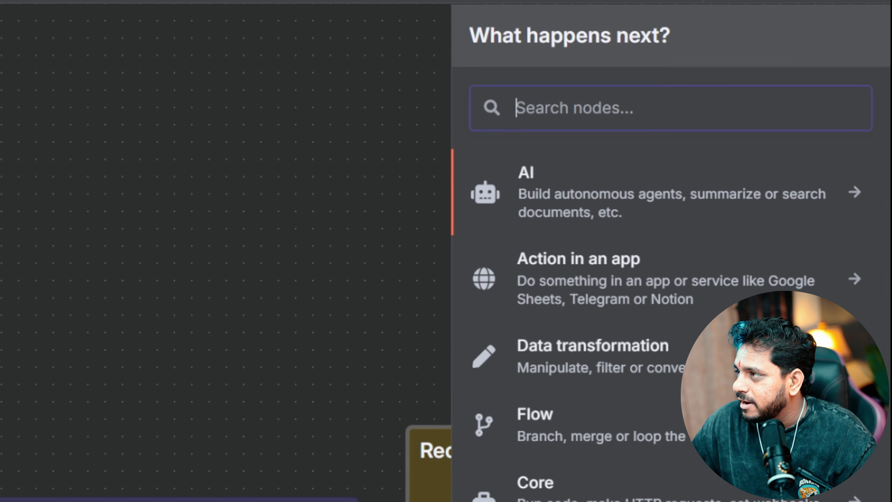
pyautogui.write('gmail')
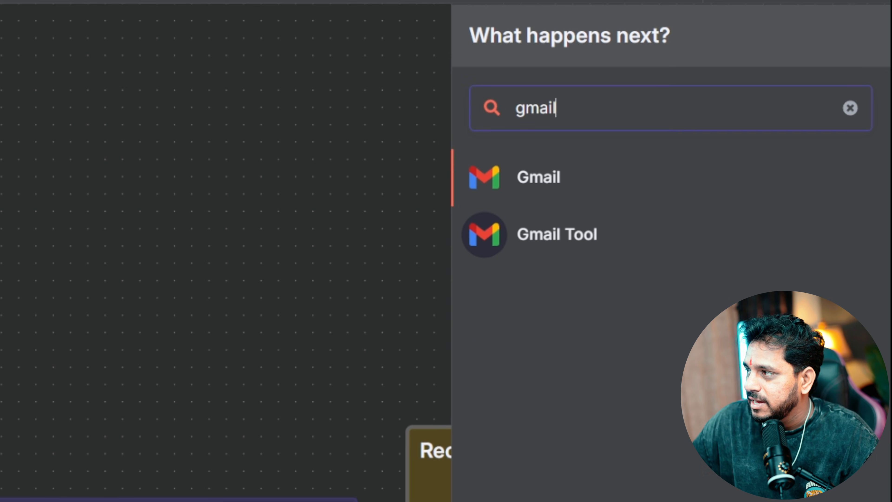
pyautogui.click(605, 190)
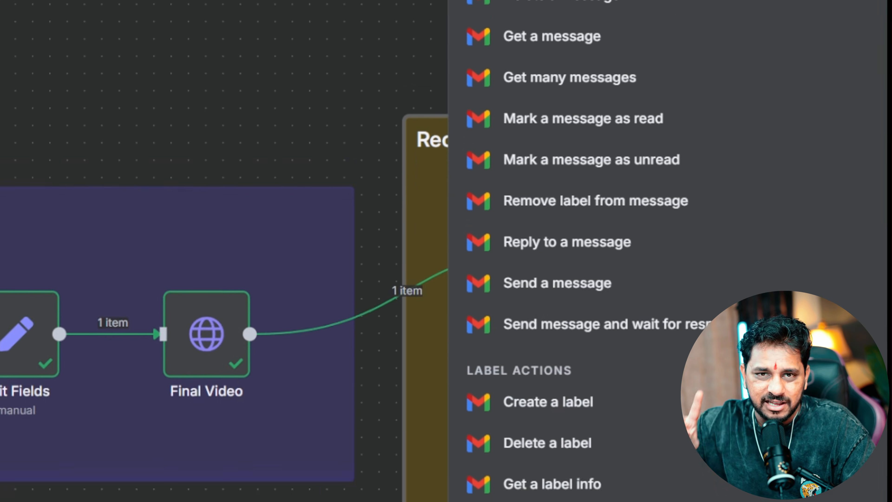
pyautogui.scroll(-2, 667, 245)
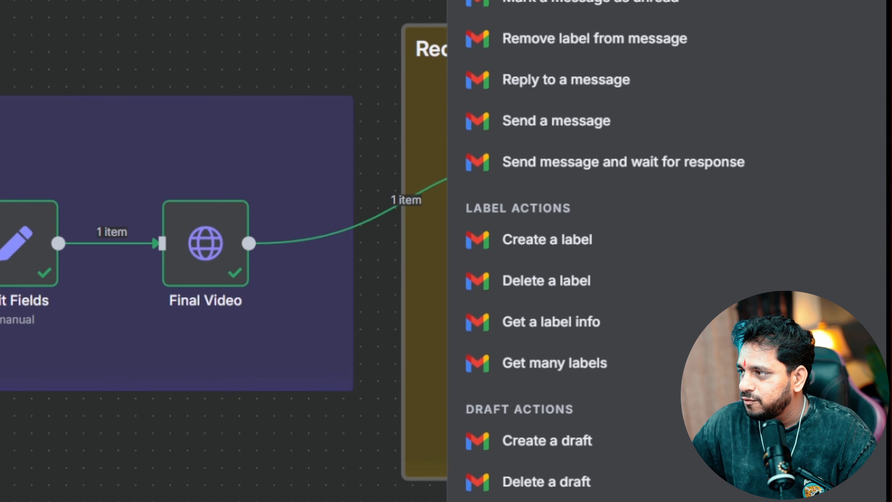
pyautogui.click(532, 125)
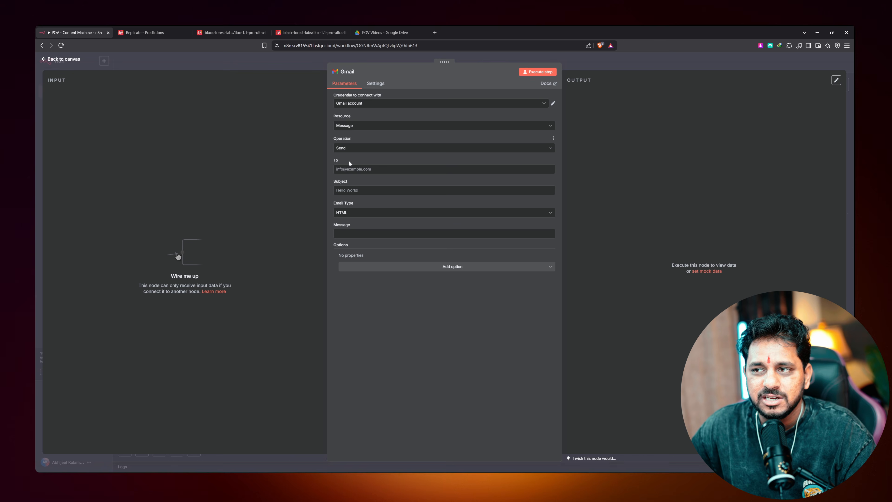
# Enter the recipient's e-mail address, subject 'Your Video is Ready', and HTML email type
pyautogui.click(349, 169)
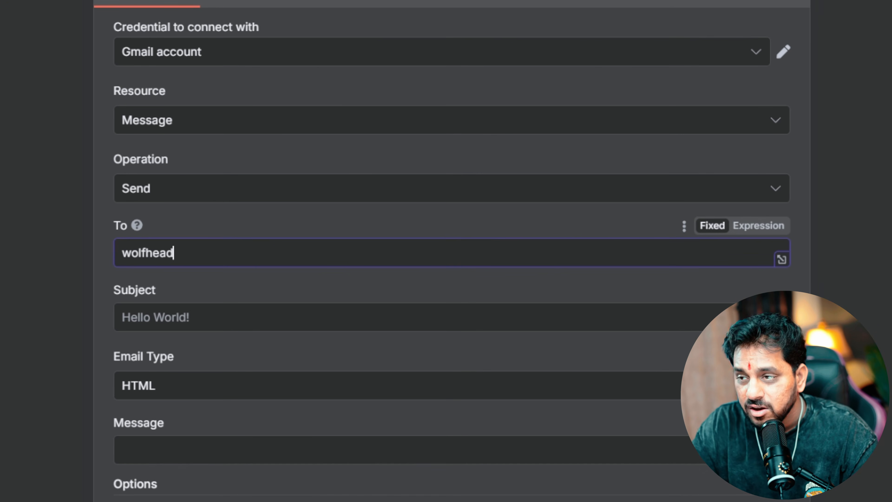
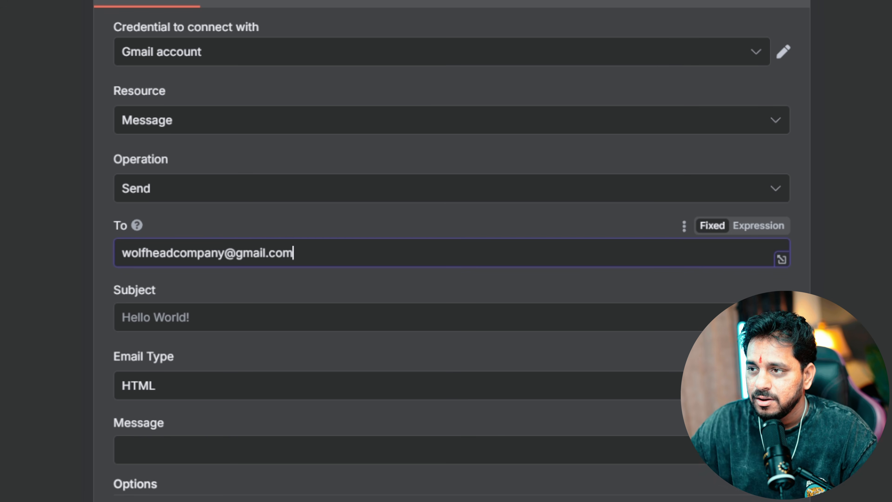
pyautogui.click(137, 317)
pyautogui.write('Y')
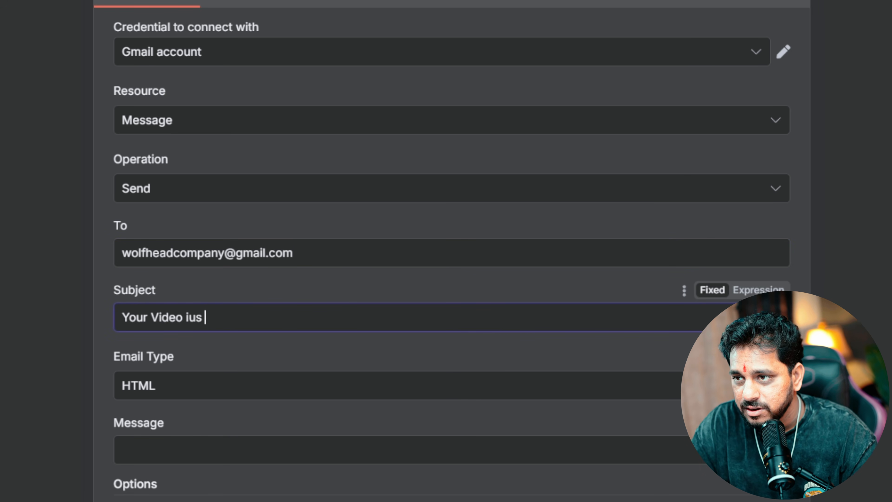
pyautogui.write('our Video is Ready')
pyautogui.click(205, 382)
pyautogui.click(229, 366)
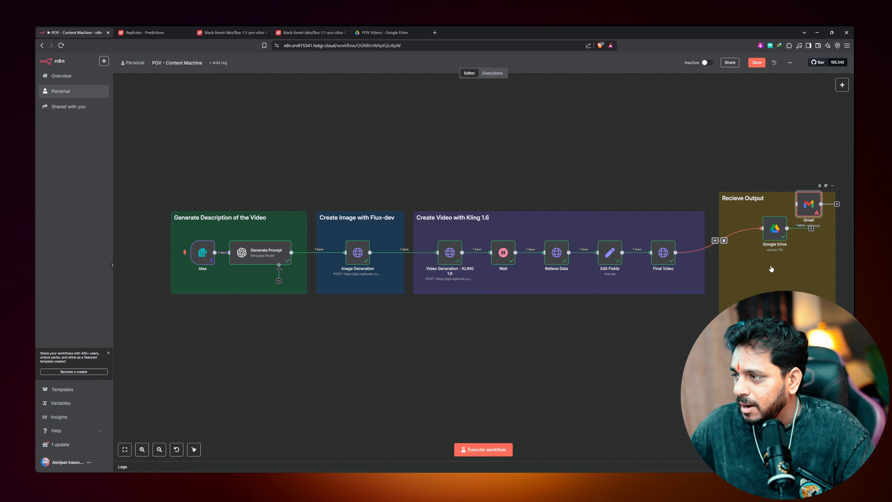
# Place Gmail below Google Drive and connect Final Video's output to it
pyautogui.moveTo(808, 205); pyautogui.dragTo(774, 277)
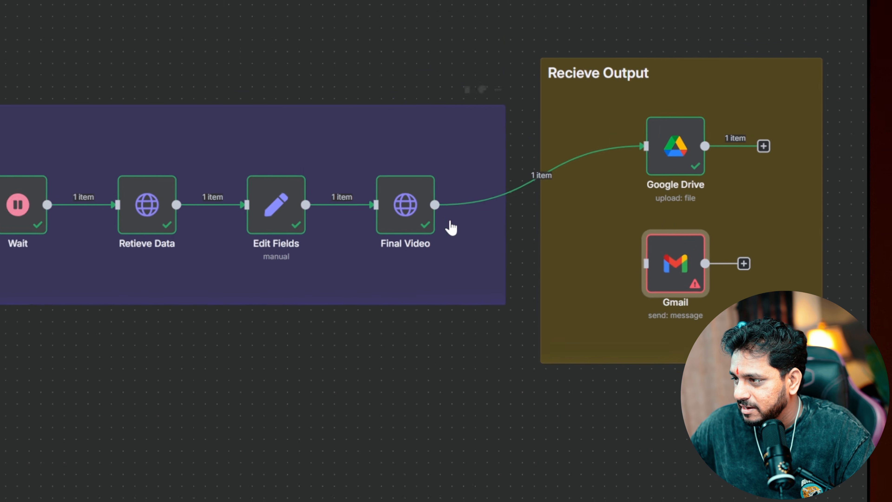
pyautogui.moveTo(393, 197); pyautogui.dragTo(625, 261)
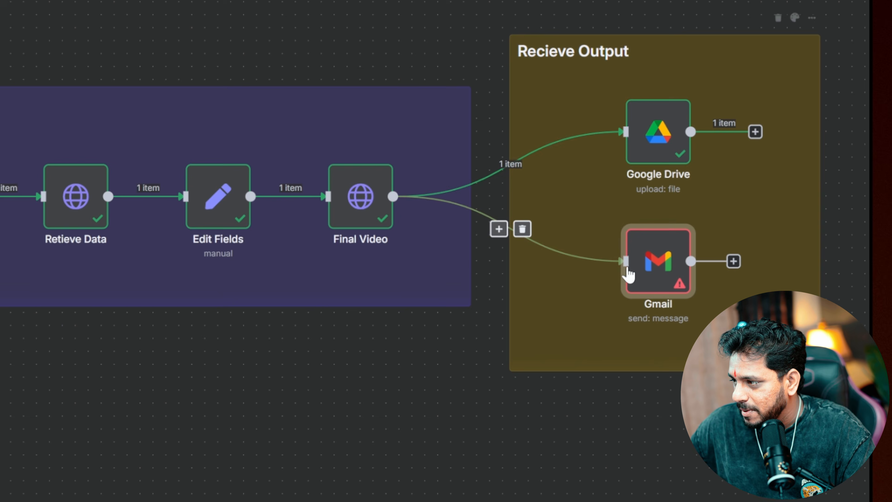
pyautogui.doubleClick(667, 258)
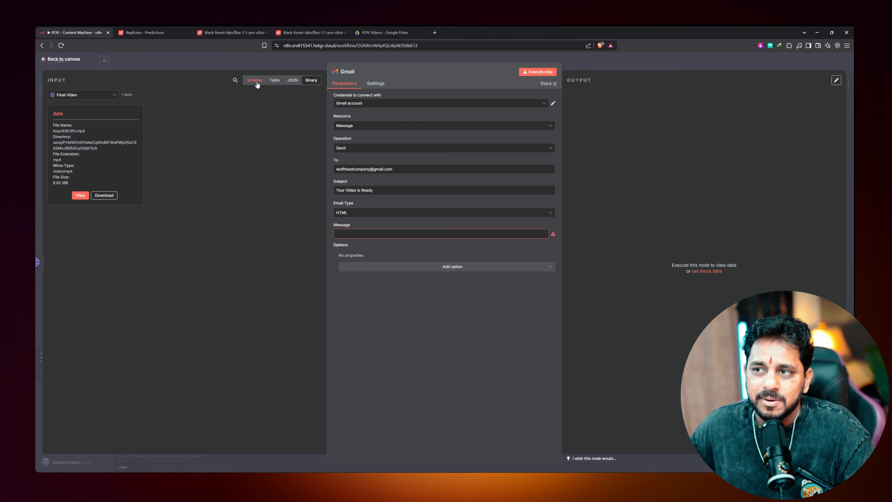
# Write the body 'hey, Your Videoi is Ready, Here's the link' plus Final Video's output URL, and send it
pyautogui.click(255, 83)
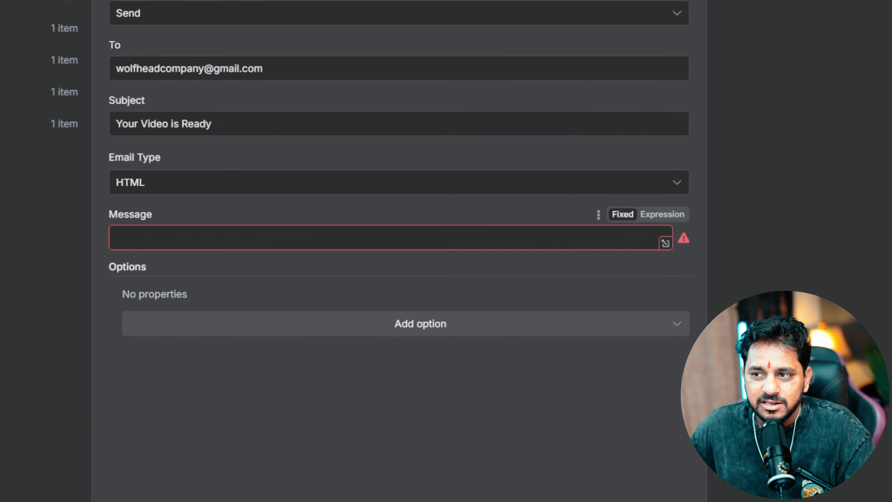
pyautogui.click(116, 237)
pyautogui.write('Y')
pyautogui.press('BackSpace')
pyautogui.write('hey, Your Videoi')
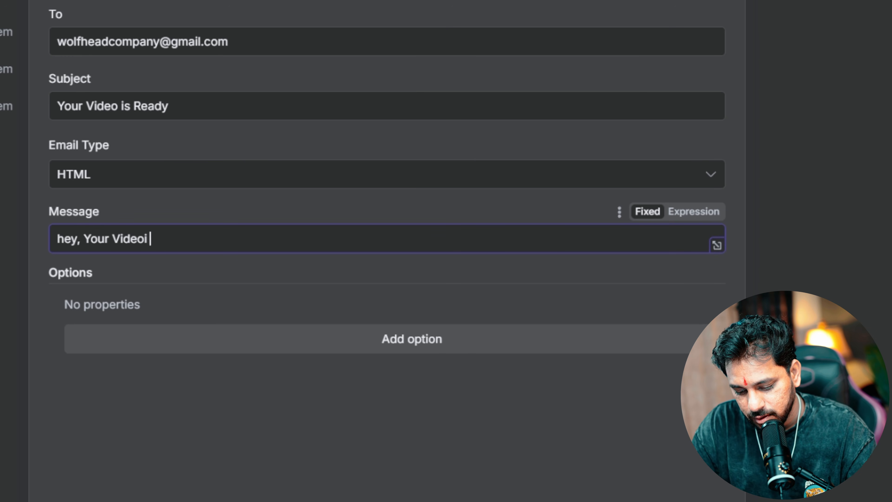
pyautogui.write(" is Ready, Here's the link")
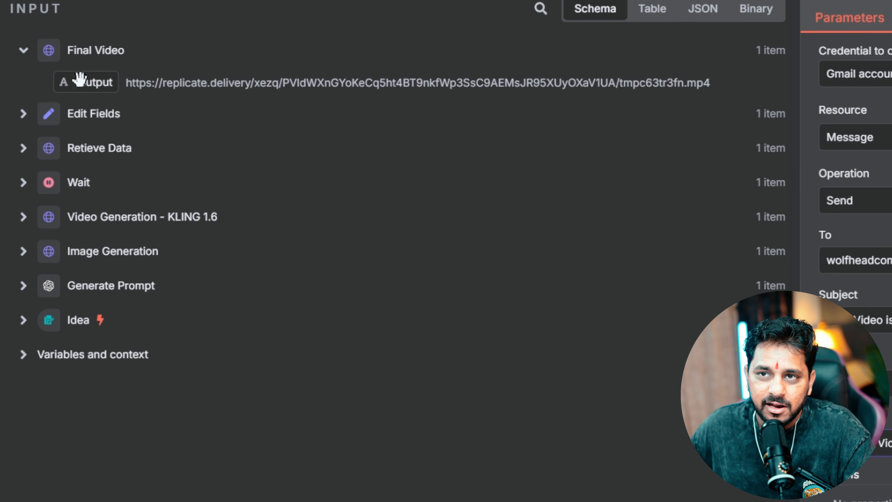
pyautogui.moveTo(70, 103); pyautogui.dragTo(181, 140)
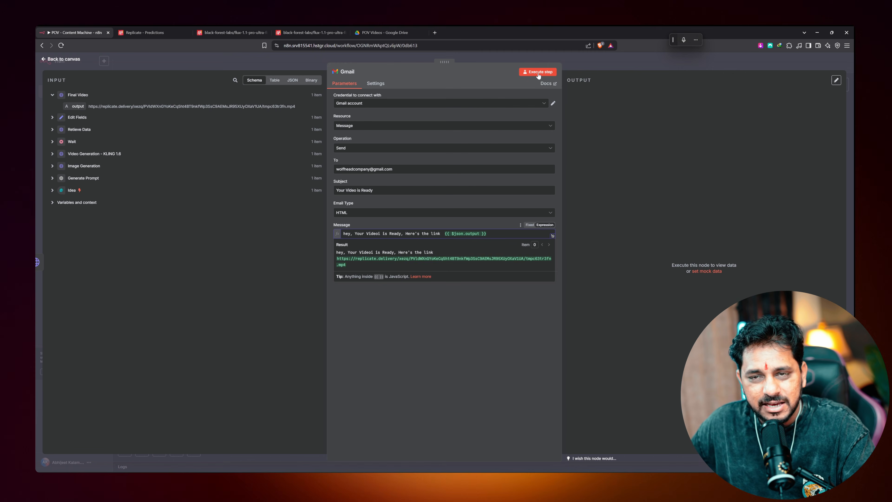
pyautogui.click(540, 72)
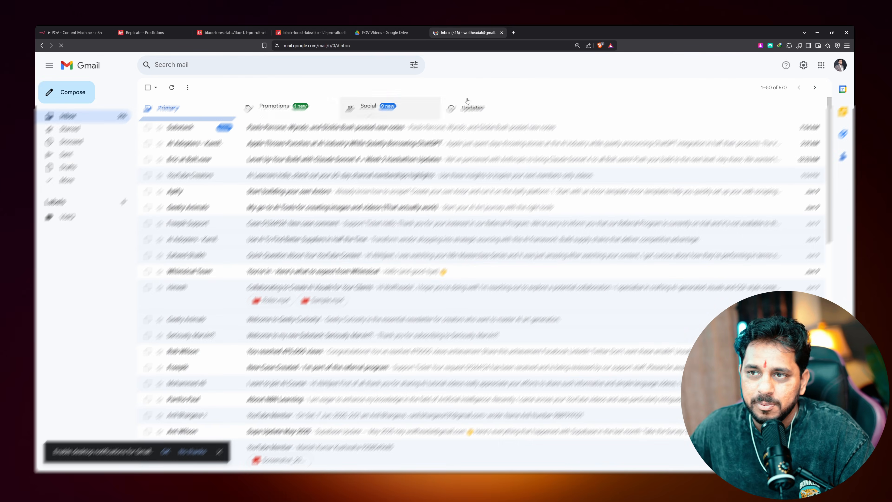
# Switch to the receiving Gmail account, open 'Your Video is Ready', and follow its replicate.delivery link
pyautogui.rightClick(843, 60)
pyautogui.click(841, 64)
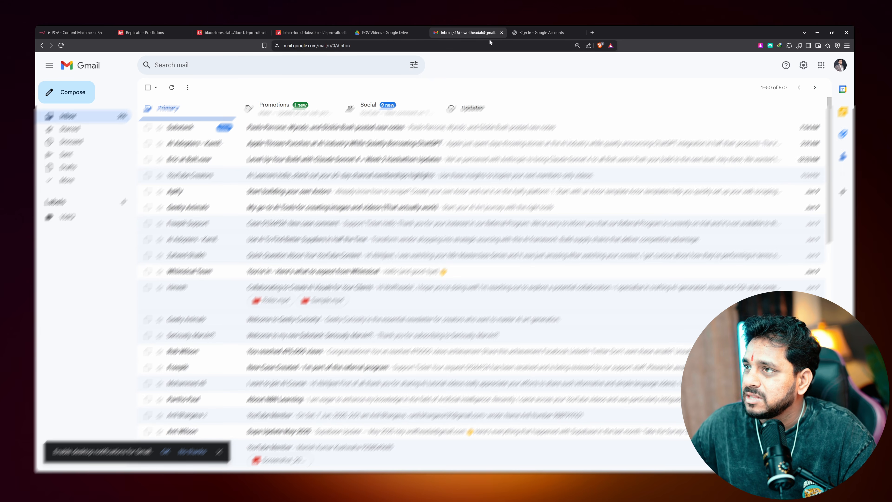
pyautogui.click(541, 32)
pyautogui.click(579, 33)
pyautogui.click(839, 65)
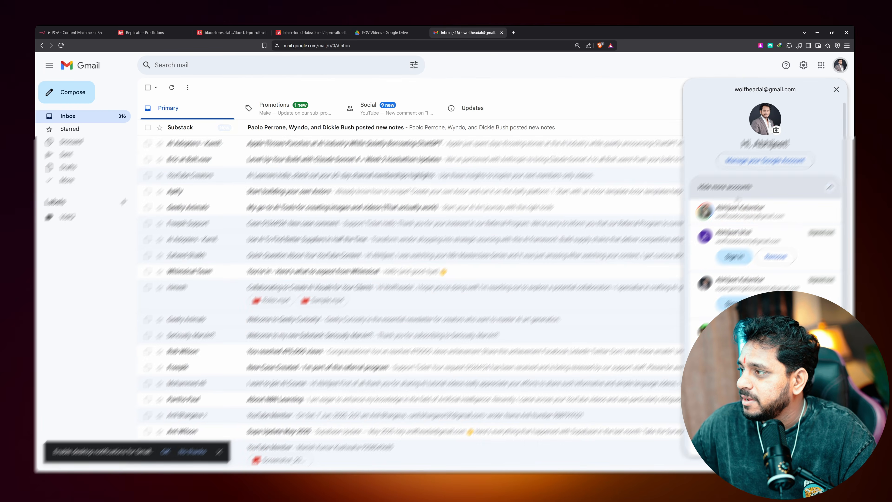
pyautogui.click(740, 210)
pyautogui.click(501, 33)
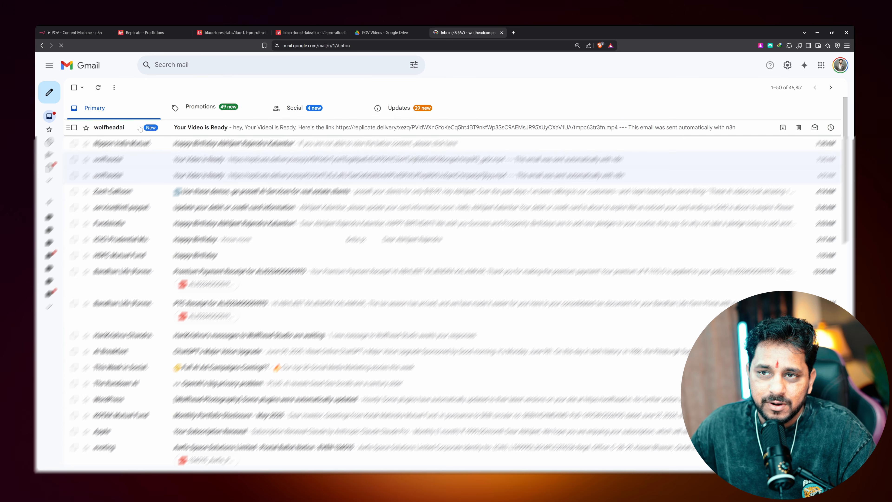
pyautogui.click(198, 129)
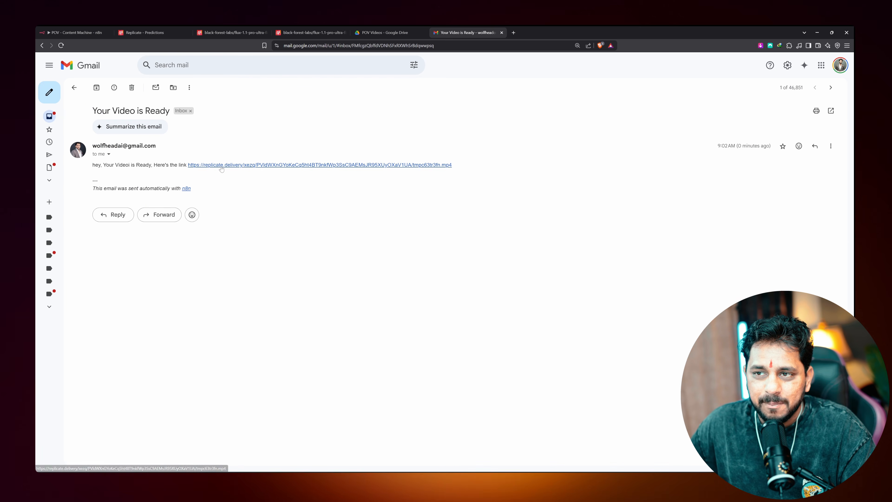
pyautogui.click(276, 165)
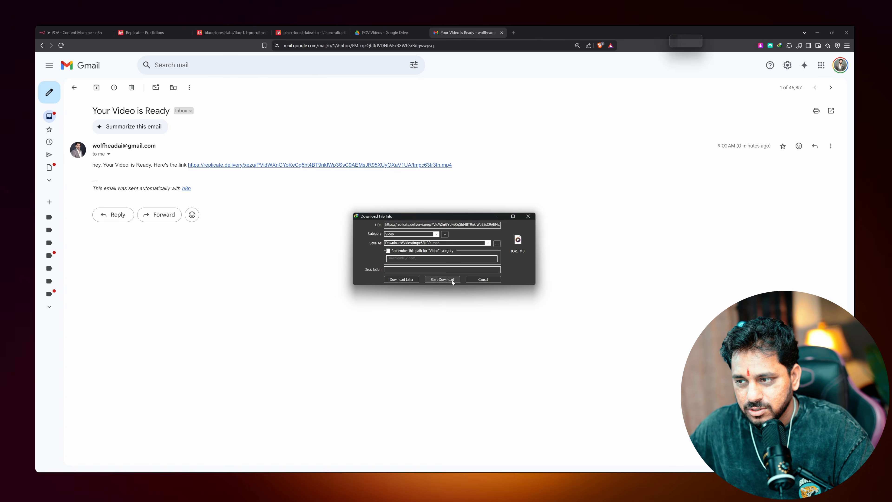
# Download the 8.41 MB mp4 with Internet Download Manager, watch it, and close the player
pyautogui.click(449, 279)
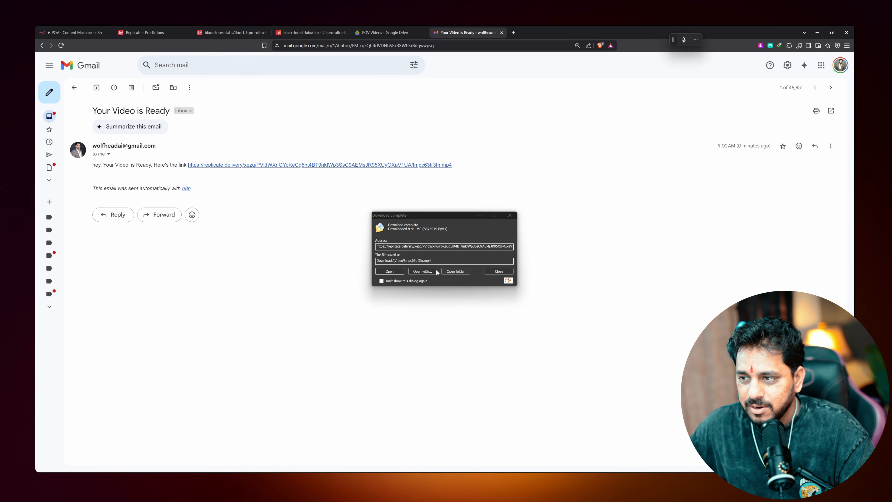
pyautogui.click(445, 270)
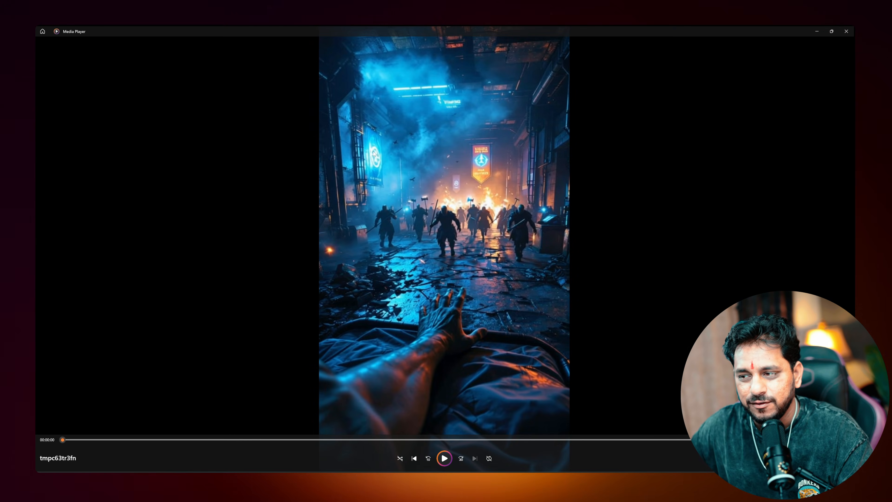
pyautogui.click(846, 32)
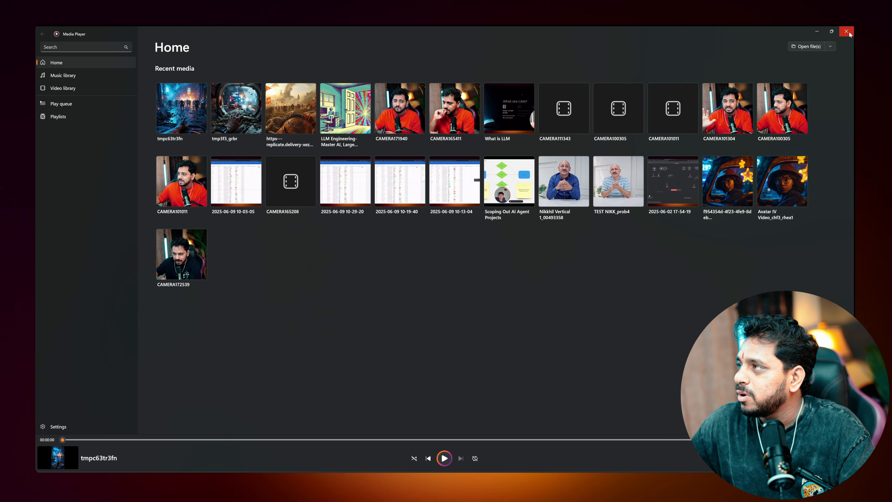
pyautogui.click(846, 32)
# Close the Gmail node and pan the canvas to show Idea through Final Video, Google Drive and Gmail
pyautogui.click(86, 31)
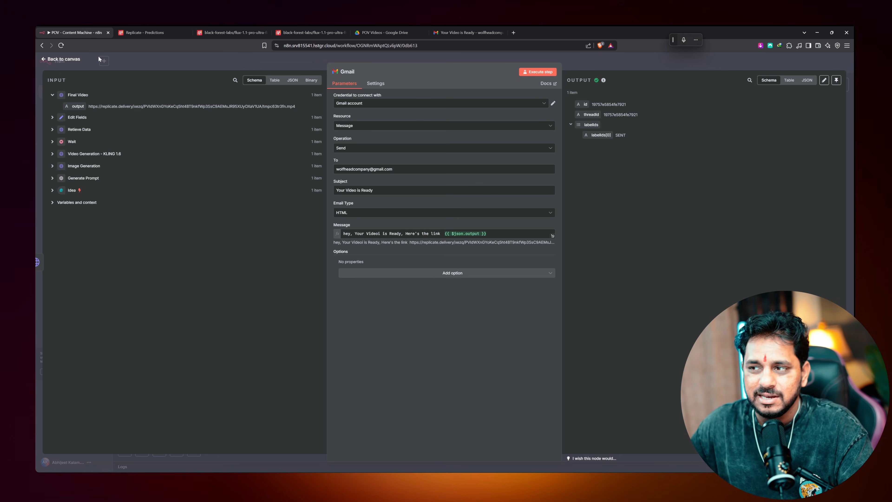
pyautogui.click(113, 60)
pyautogui.scroll(-3, 563, 291)
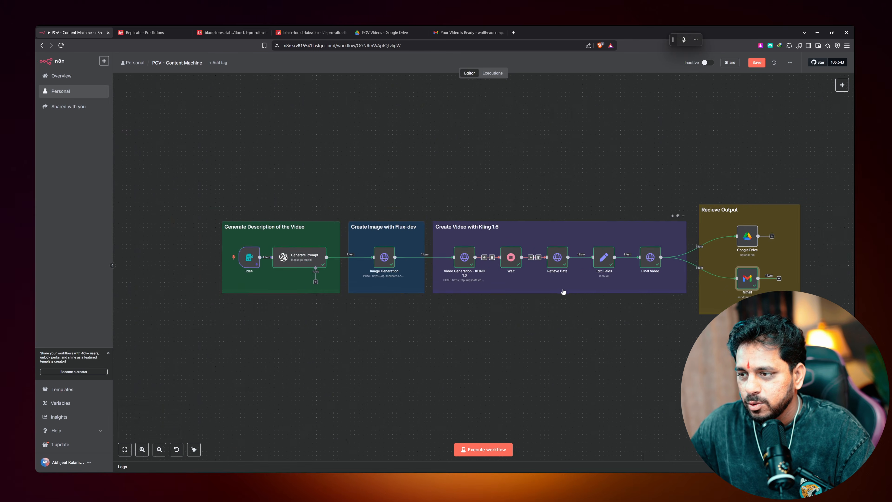
pyautogui.moveTo(577, 300); pyautogui.dragTo(540, 302)
pyautogui.scroll(3, 524, 307)
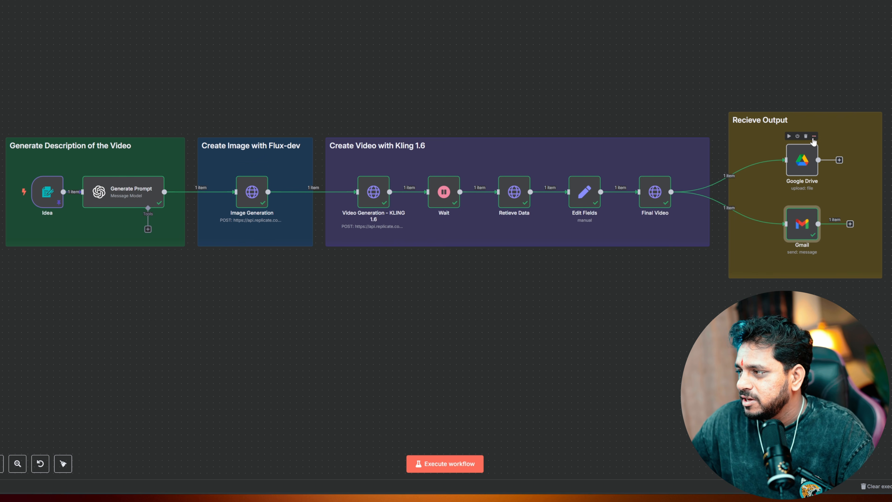
pyautogui.click(813, 137)
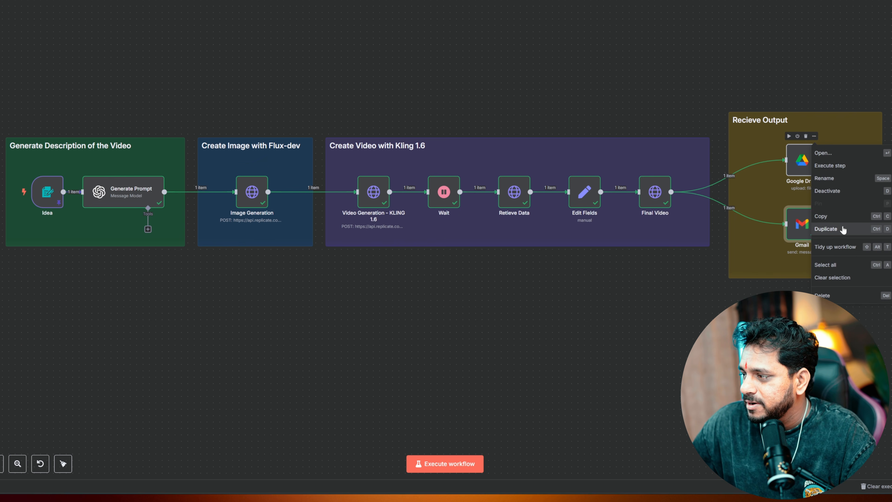
pyautogui.click(843, 230)
pyautogui.moveTo(838, 255); pyautogui.dragTo(330, 293)
pyautogui.click(268, 192)
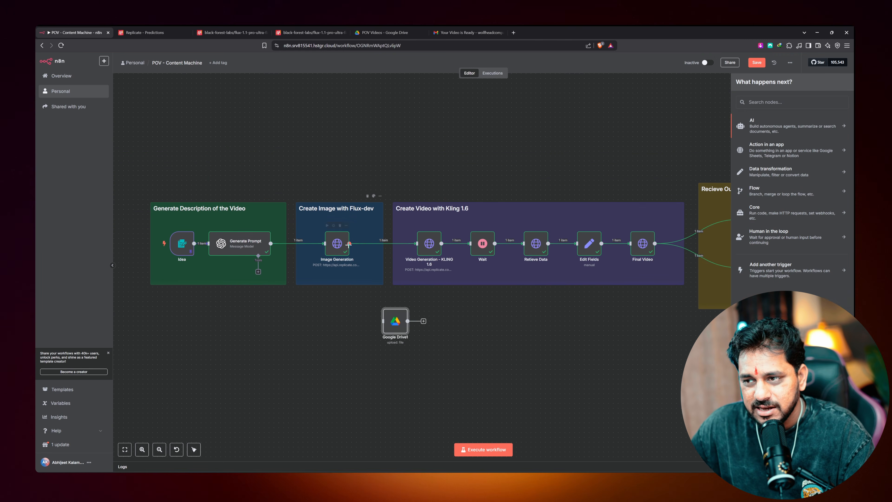
pyautogui.moveTo(396, 322)
pyautogui.mouseDown()
pyautogui.moveTo(415, 326)
pyautogui.moveTo(401, 322)
pyautogui.mouseUp()
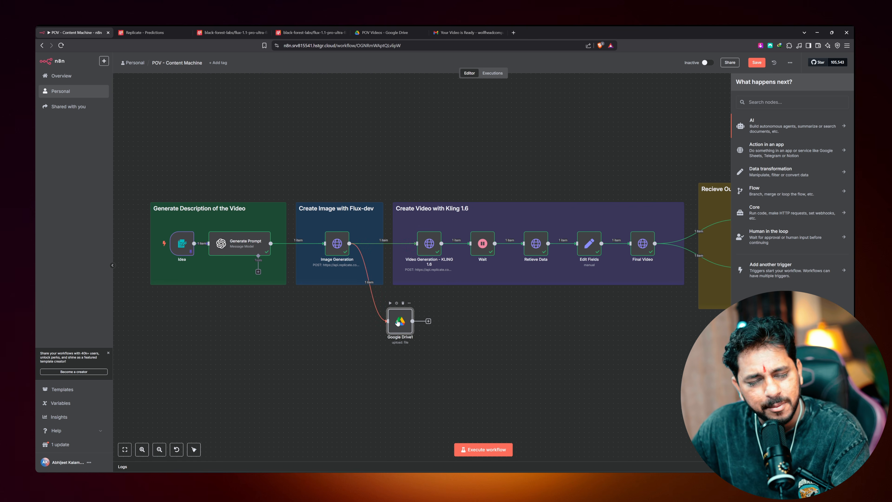
pyautogui.moveTo(401, 322); pyautogui.dragTo(425, 320)
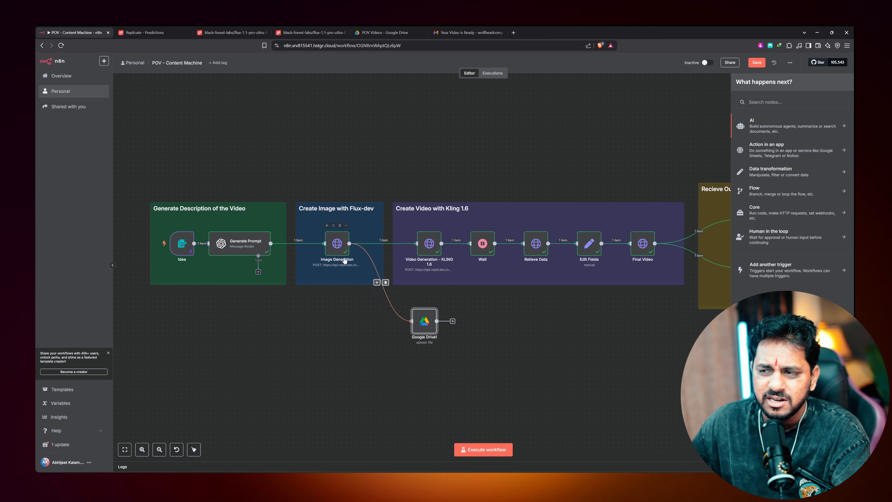
pyautogui.click(419, 322)
pyautogui.press('Delete')
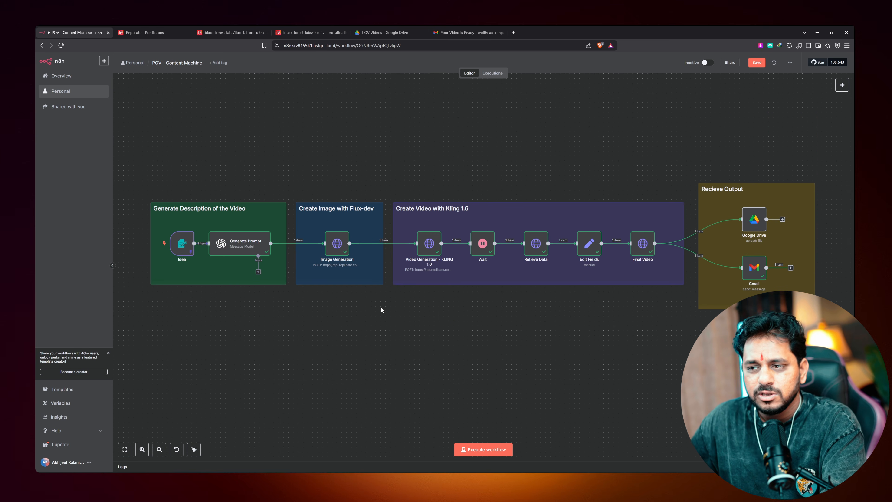